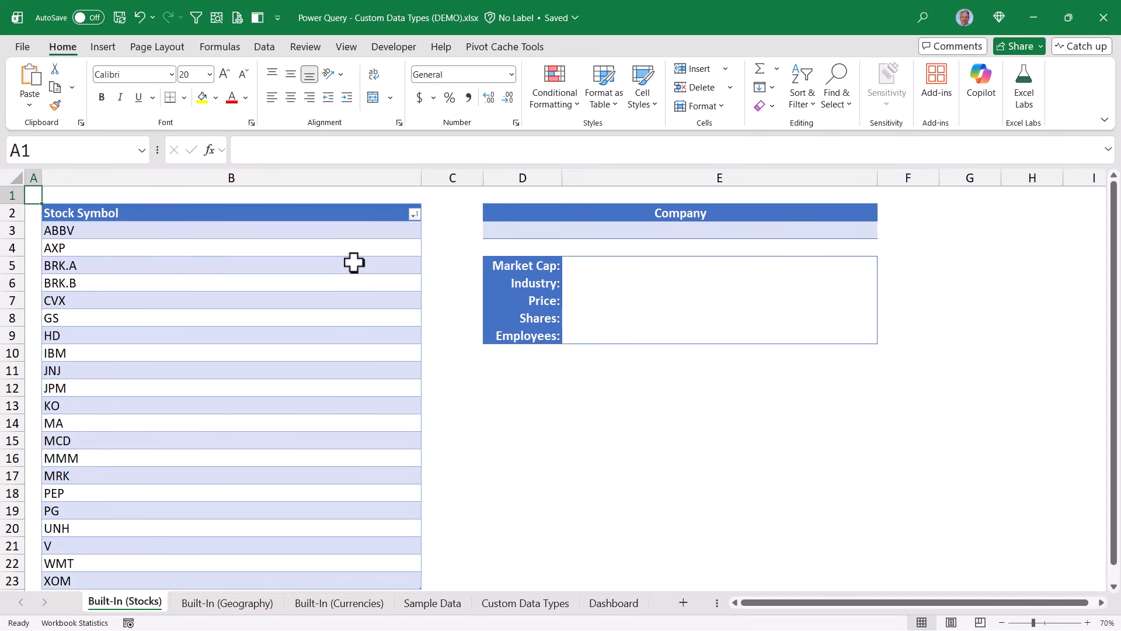
Browse the Data Types gallery on the Data tab to see Stocks, Currencies and Geography
left_click(264, 47)
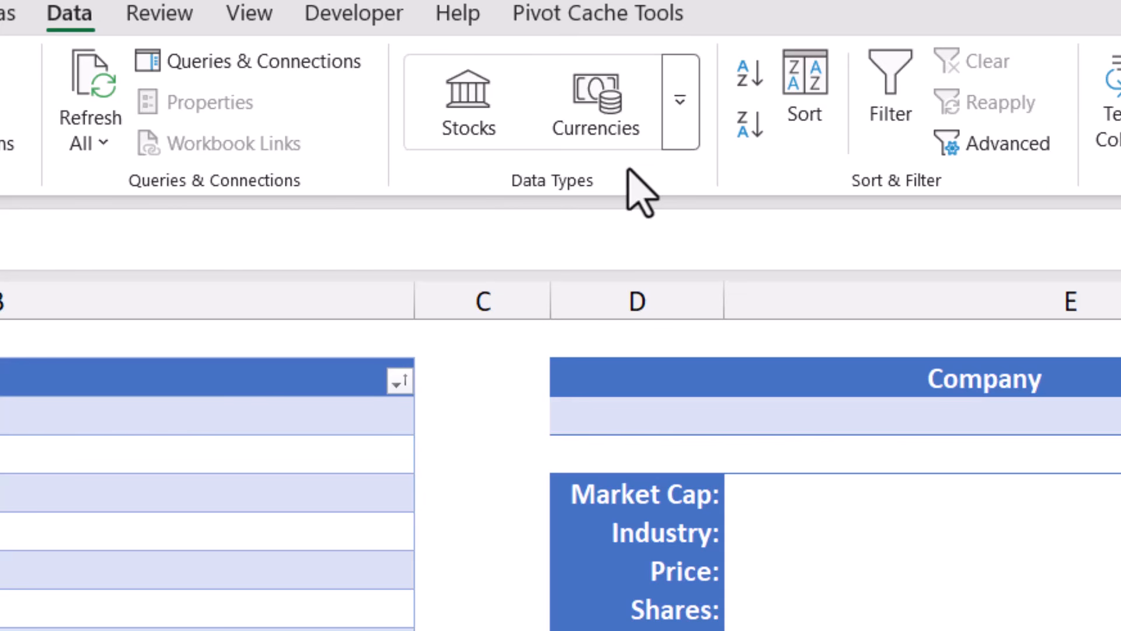
left_click(681, 98)
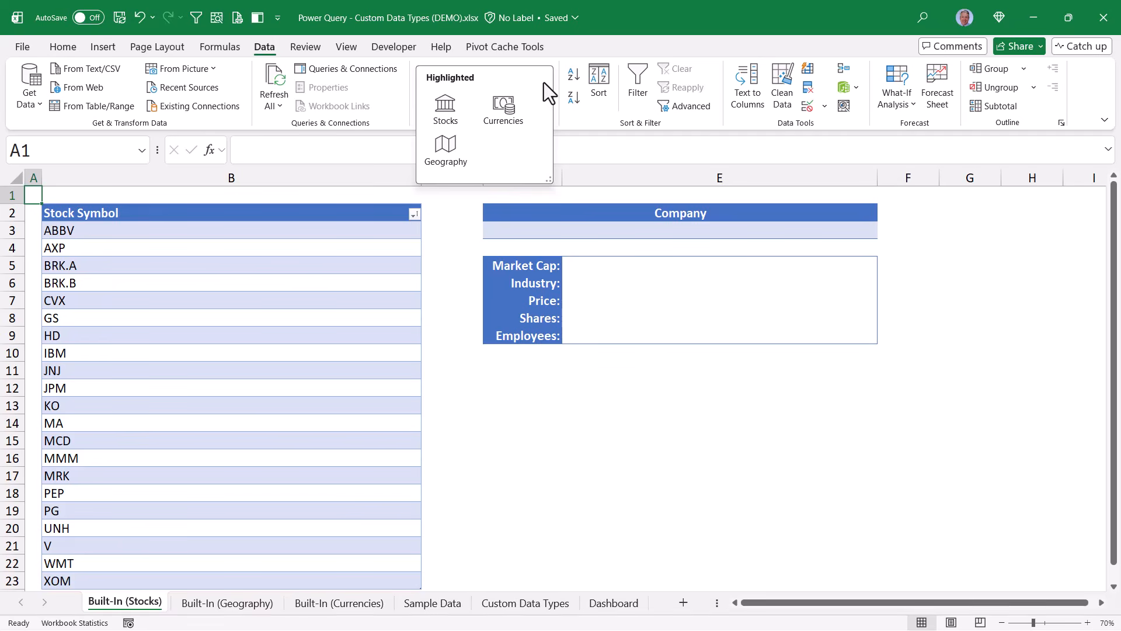
left_click(456, 216)
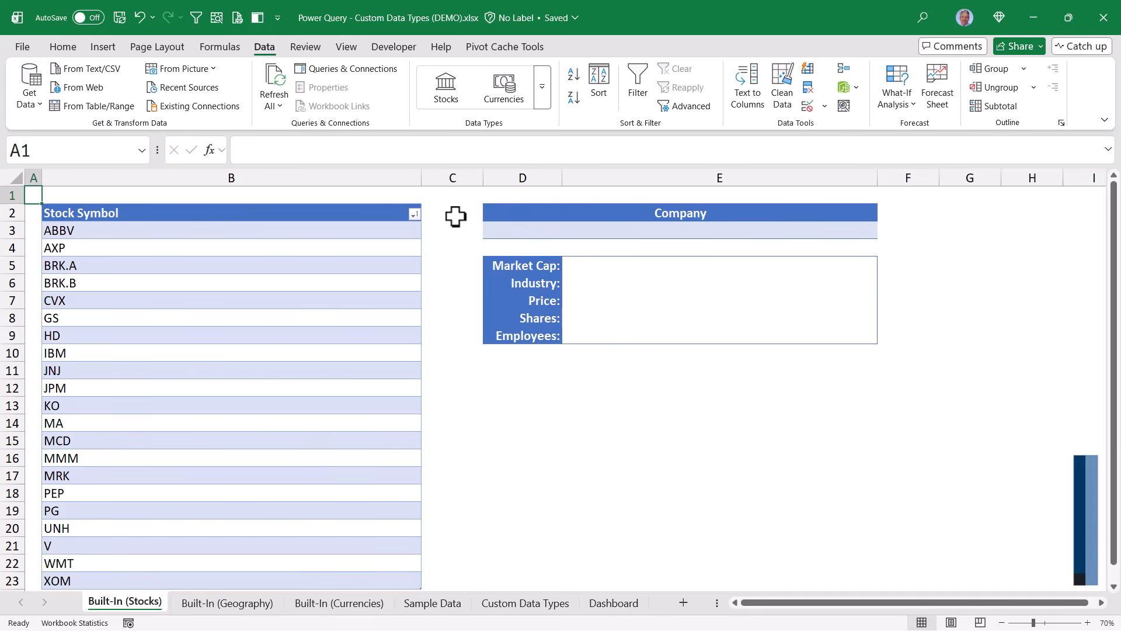
Select the Stock Symbol column (ABBV to XOM) and convert it to the Stocks data type
left_click(316, 227)
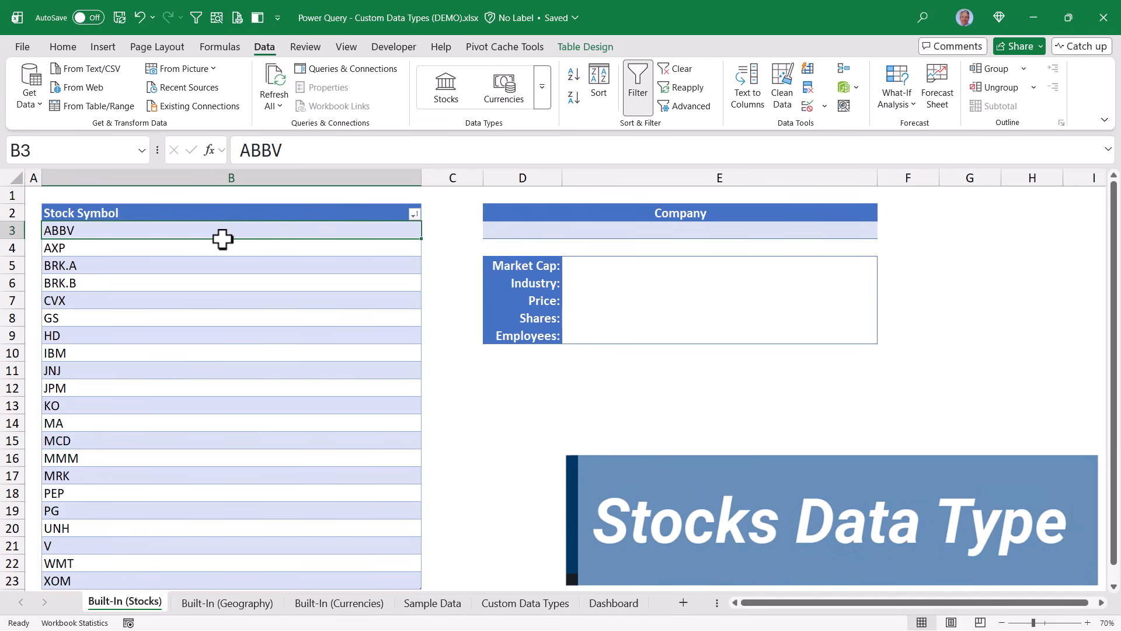
left_click_drag(222, 238, 205, 581)
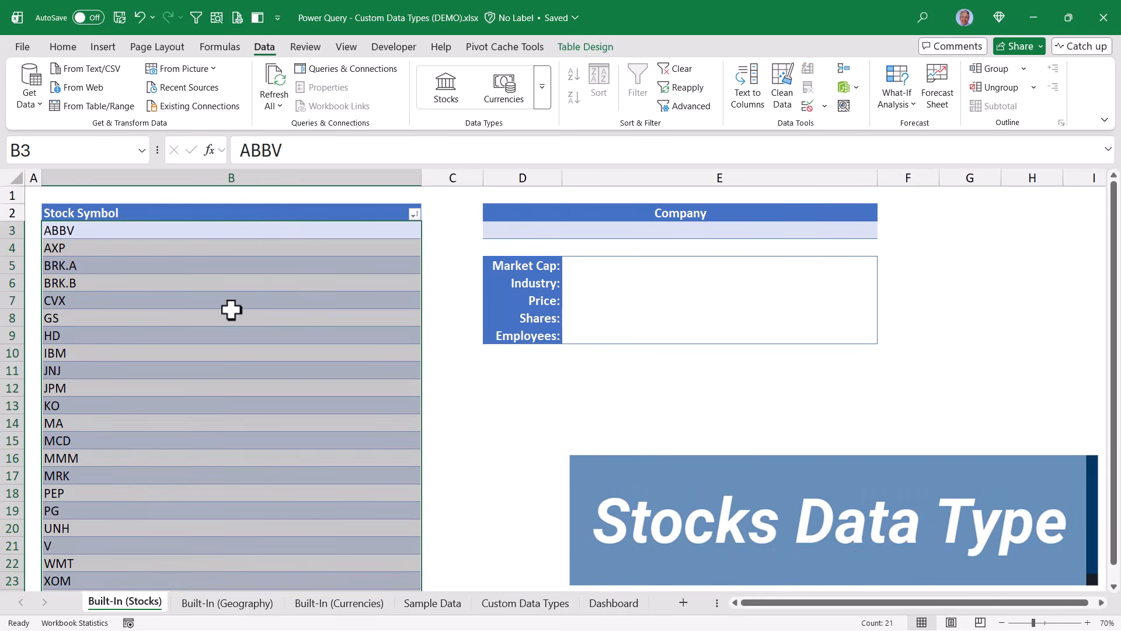
left_click(232, 230)
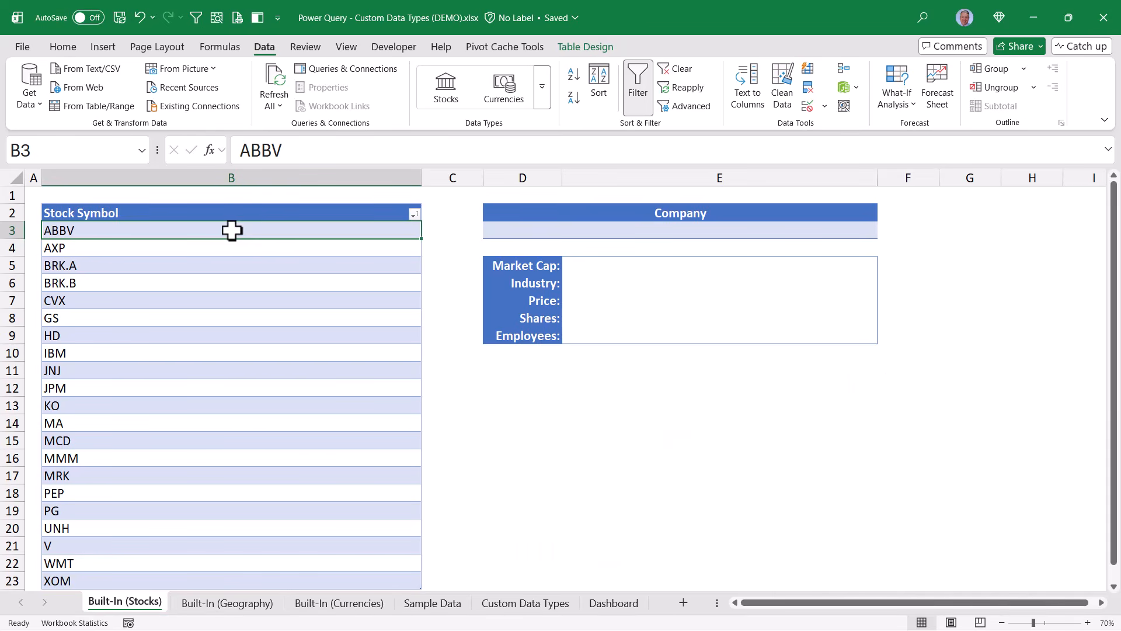
left_click(229, 199)
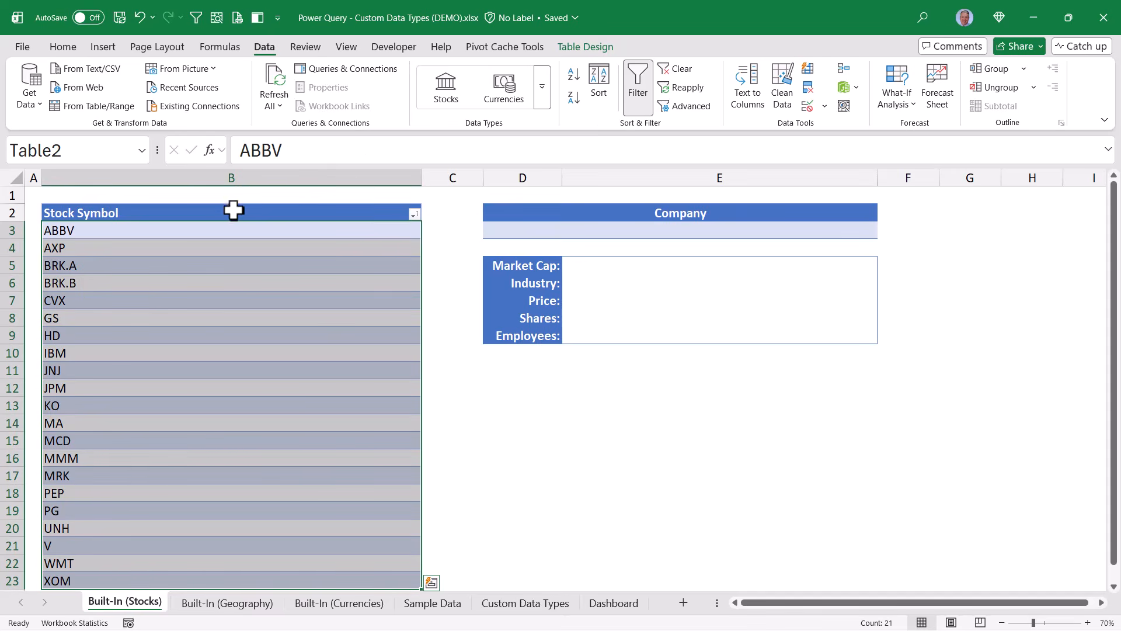
left_click(462, 78)
left_click(317, 234)
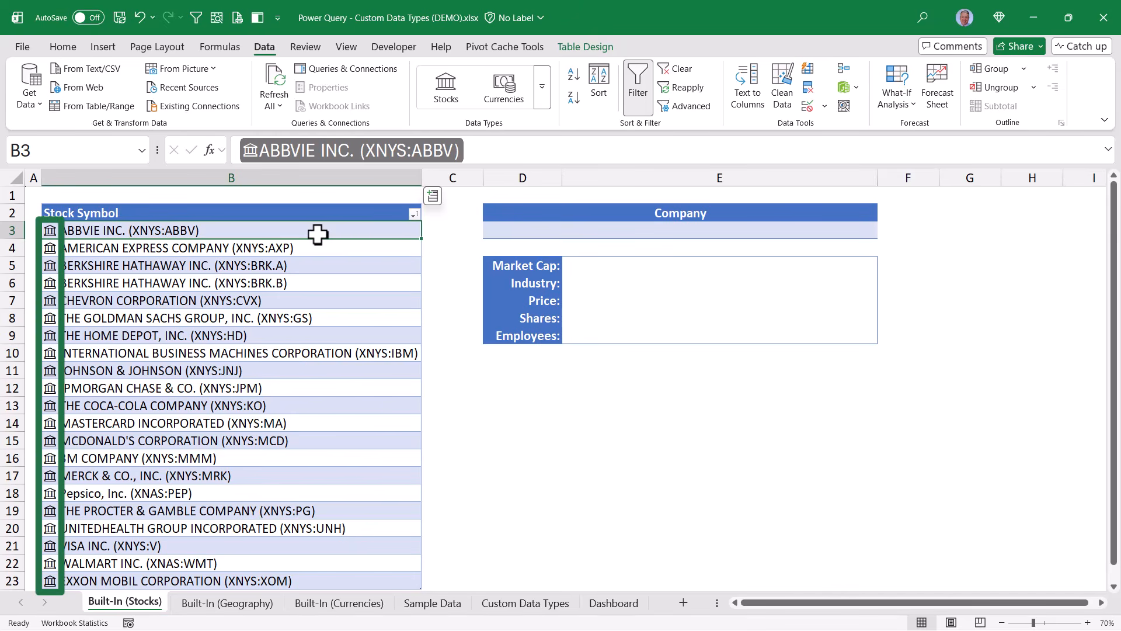
left_click(51, 271)
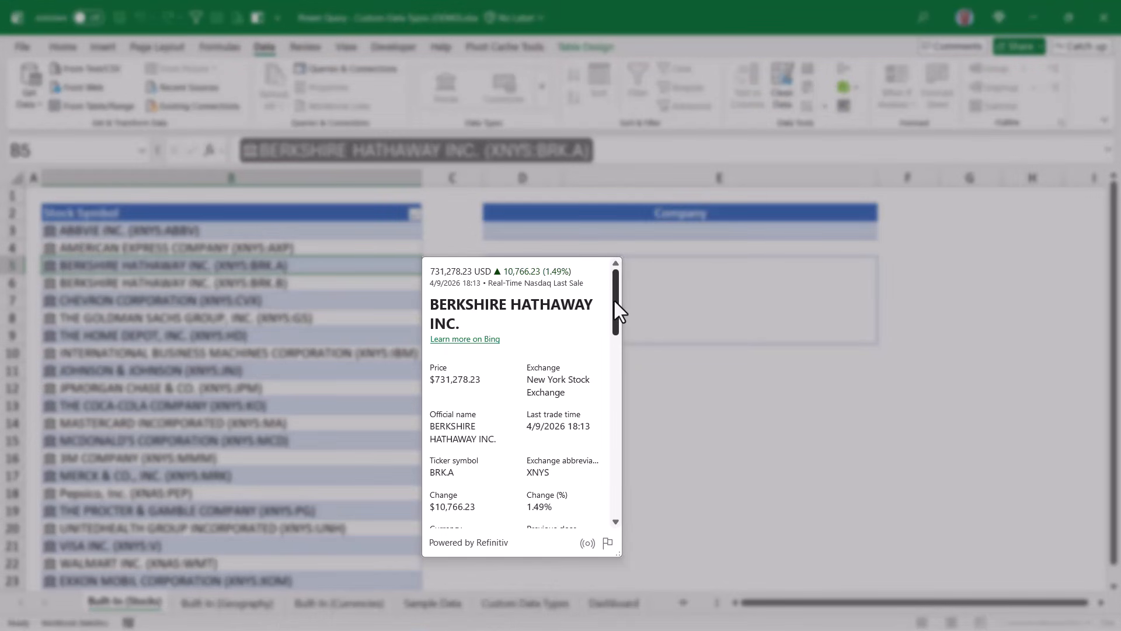
mouse_move(613, 299)
left_mouse_down()
mouse_move(613, 491)
mouse_move(615, 296)
left_mouse_up()
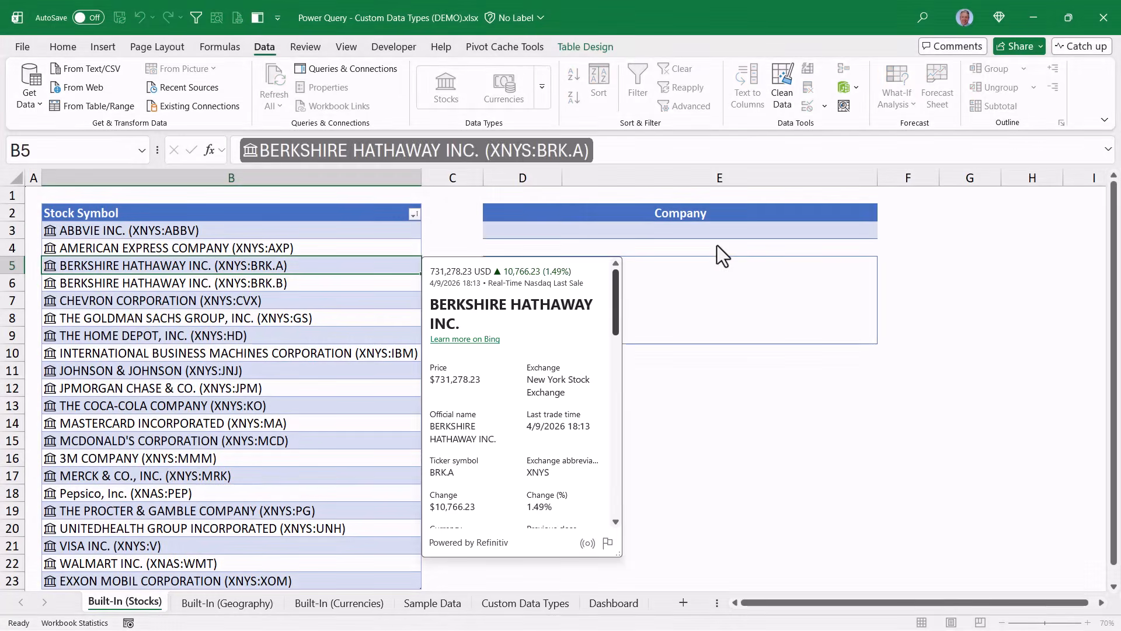
left_click(847, 230)
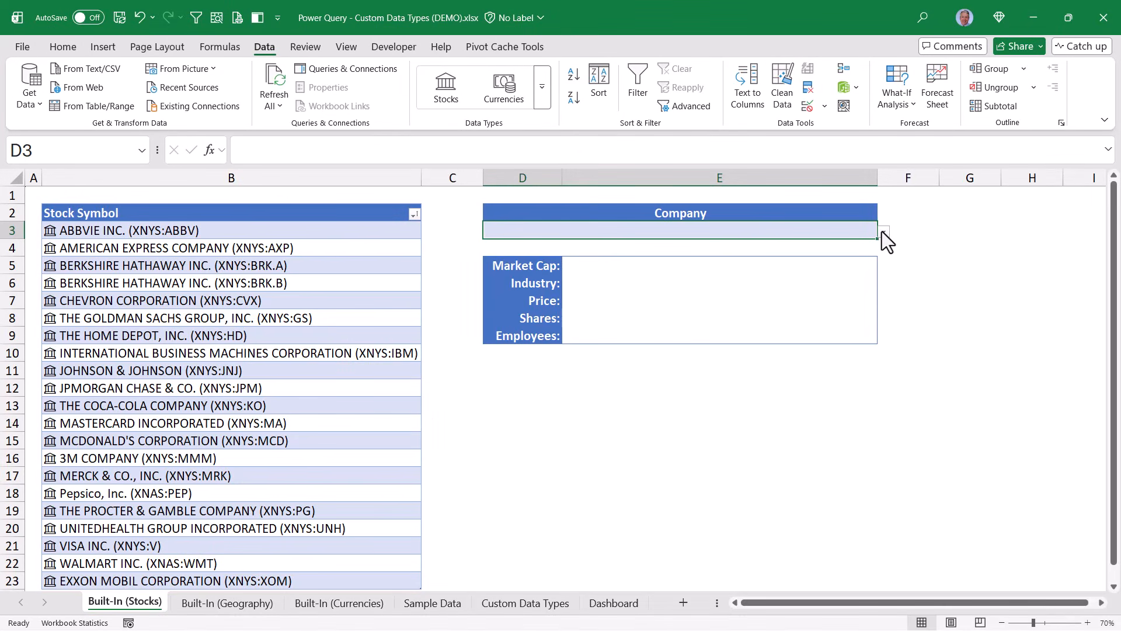
Pick JOHNSON & JOHNSON in D3 and enter =D3.[Market cap] in E5, showing $585,750,595,470
left_click(883, 232)
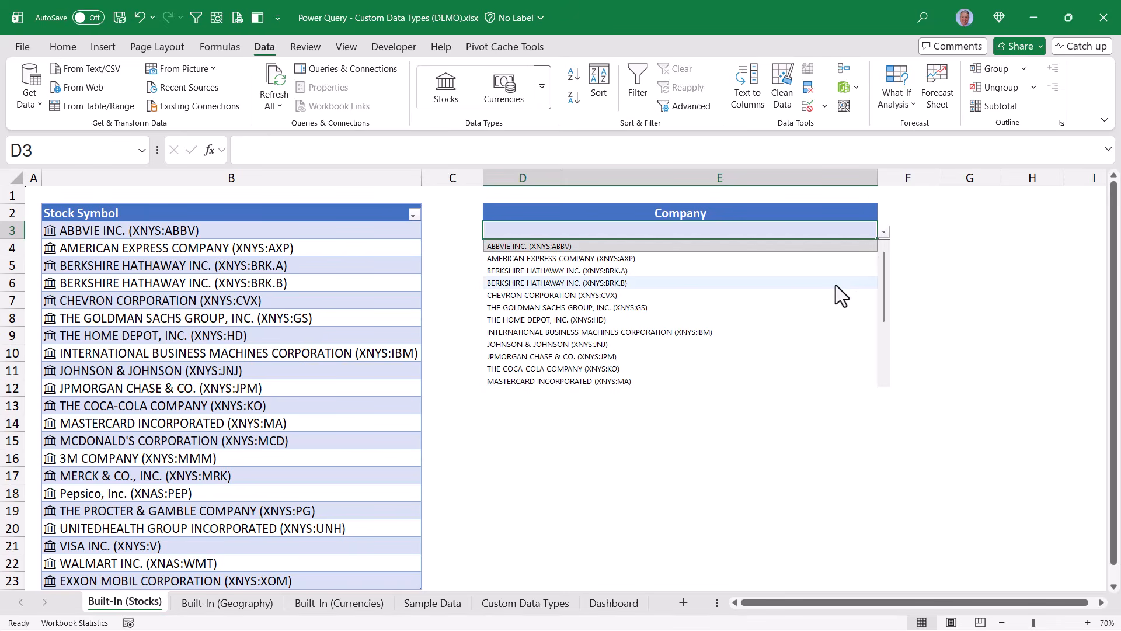
left_click(567, 346)
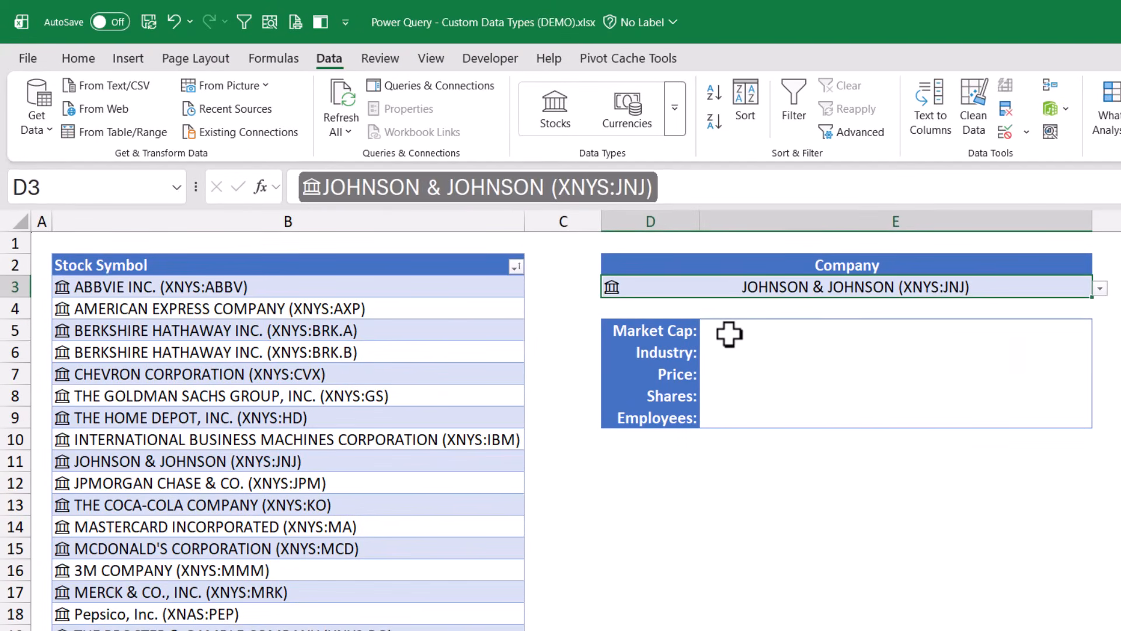
left_click(729, 334)
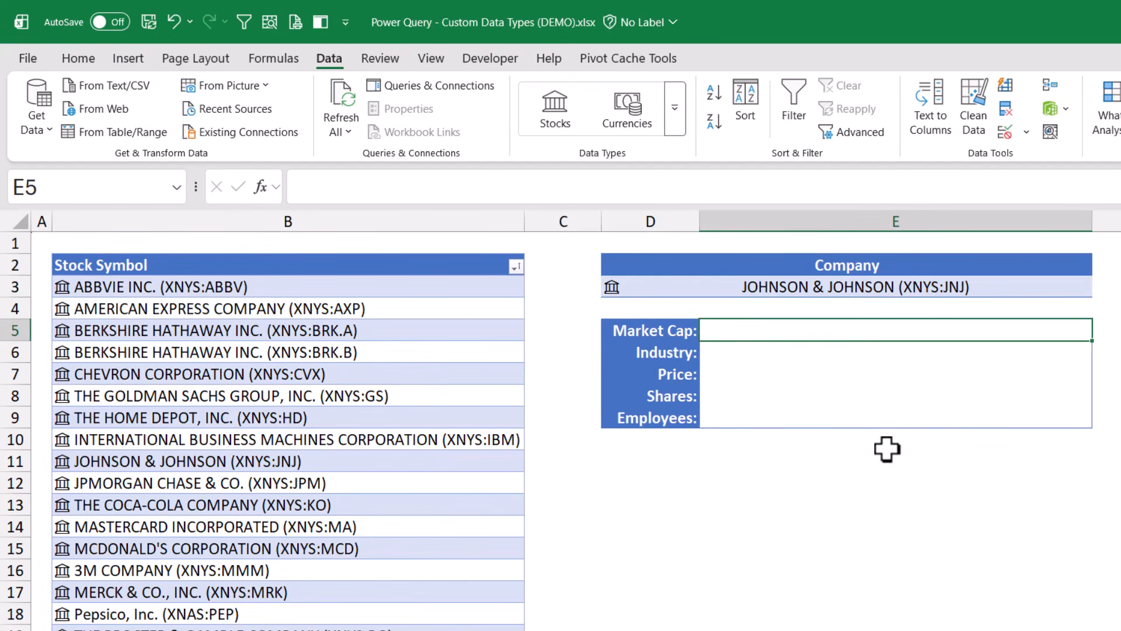
type("=")
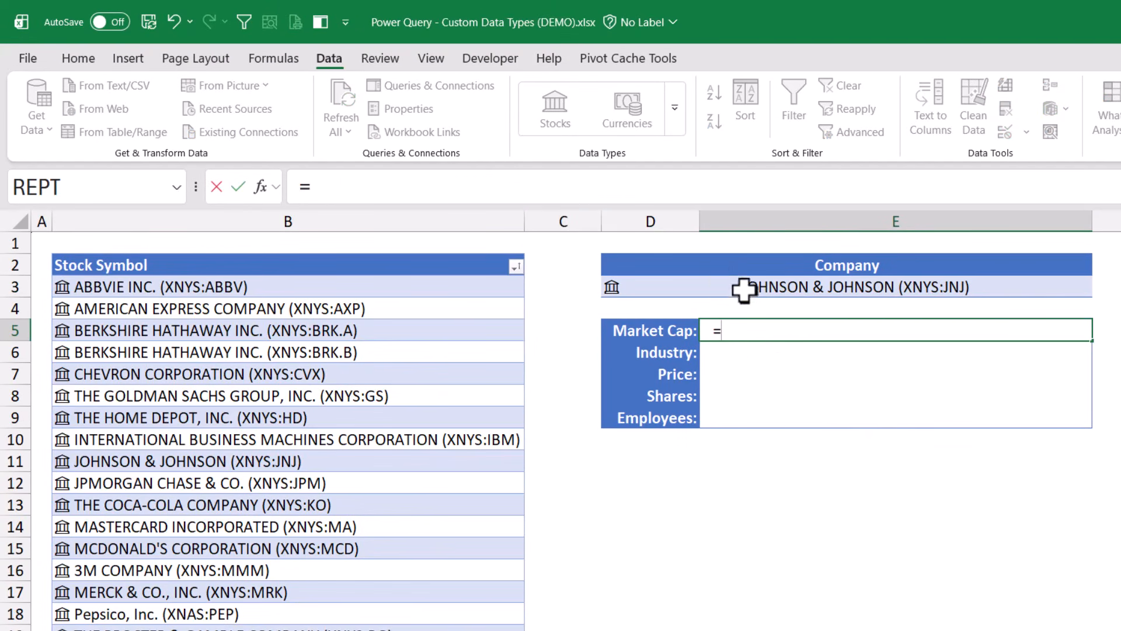
left_click(721, 284)
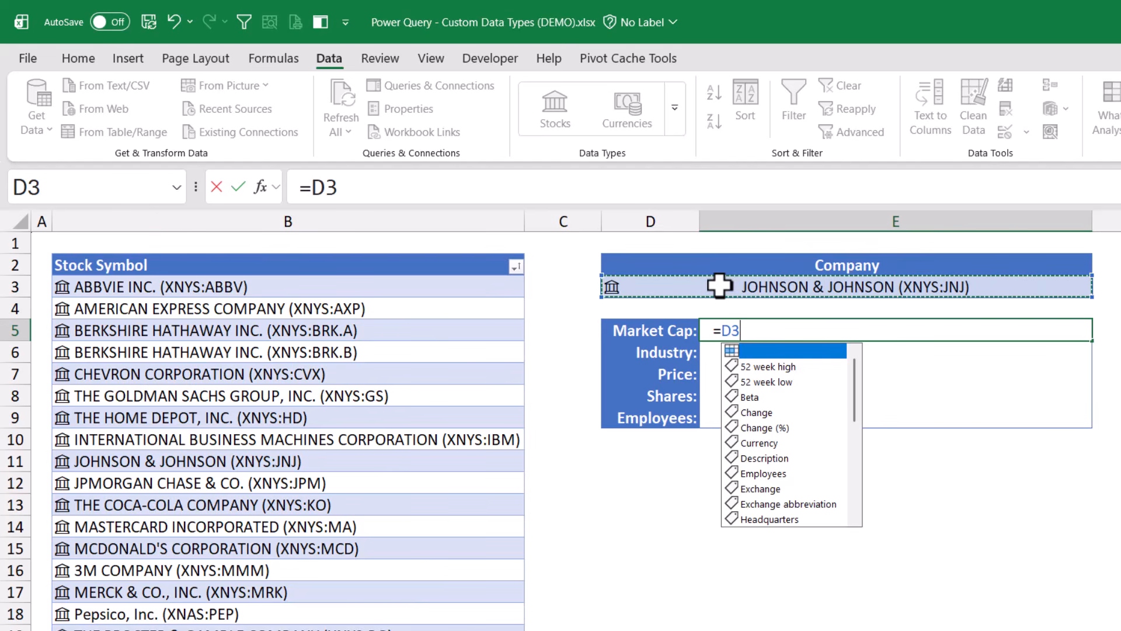
type(".")
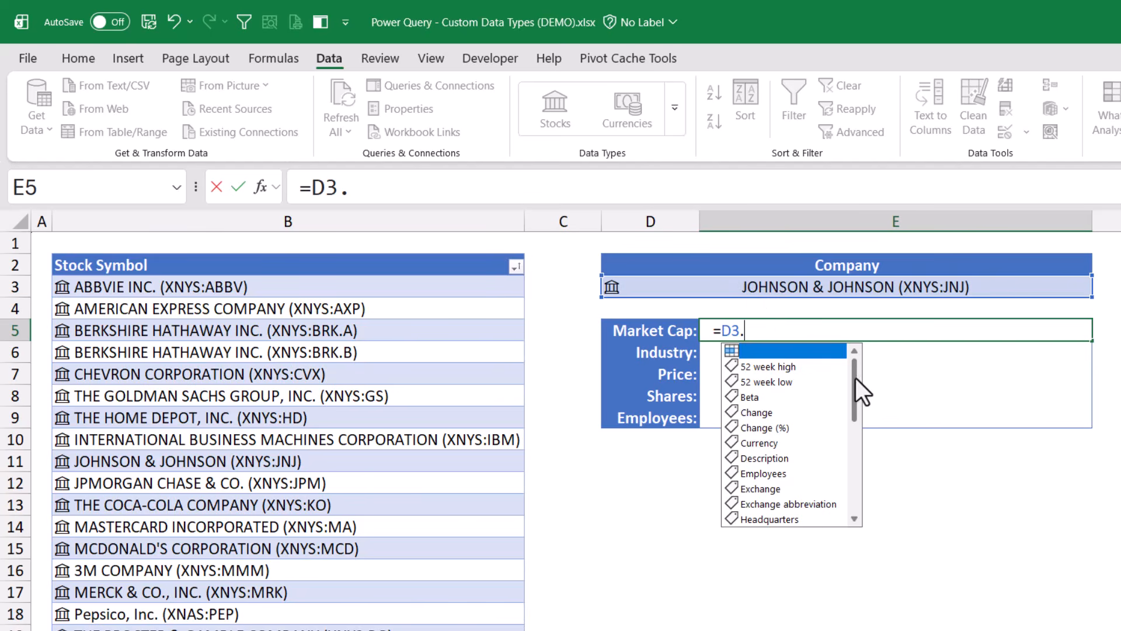
left_click_drag(854, 380, 847, 444)
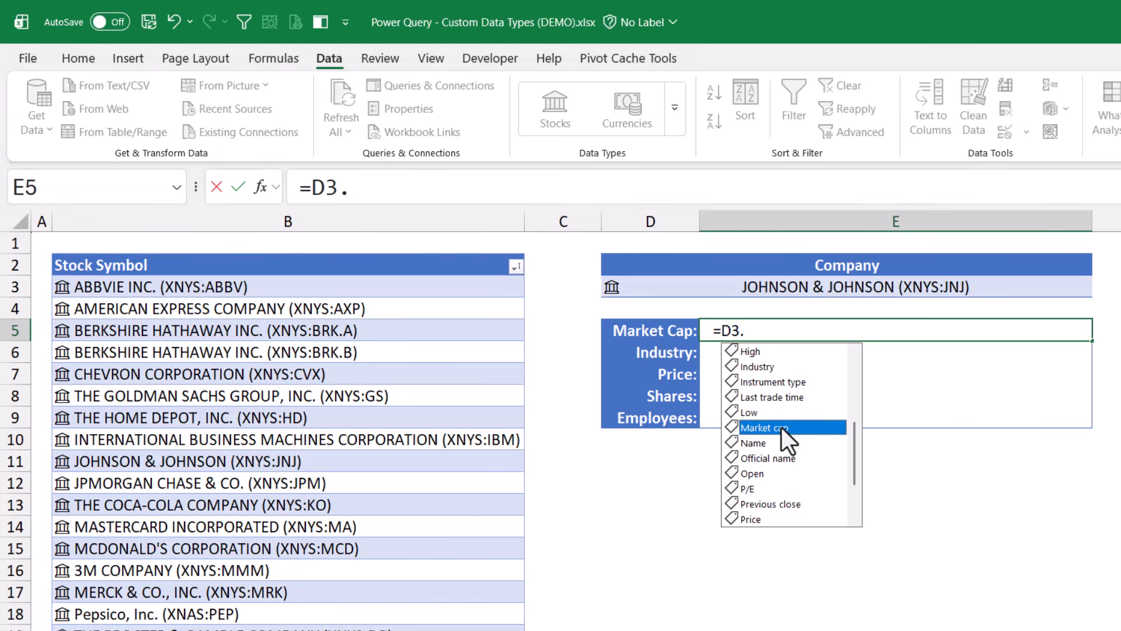
double_click(765, 428)
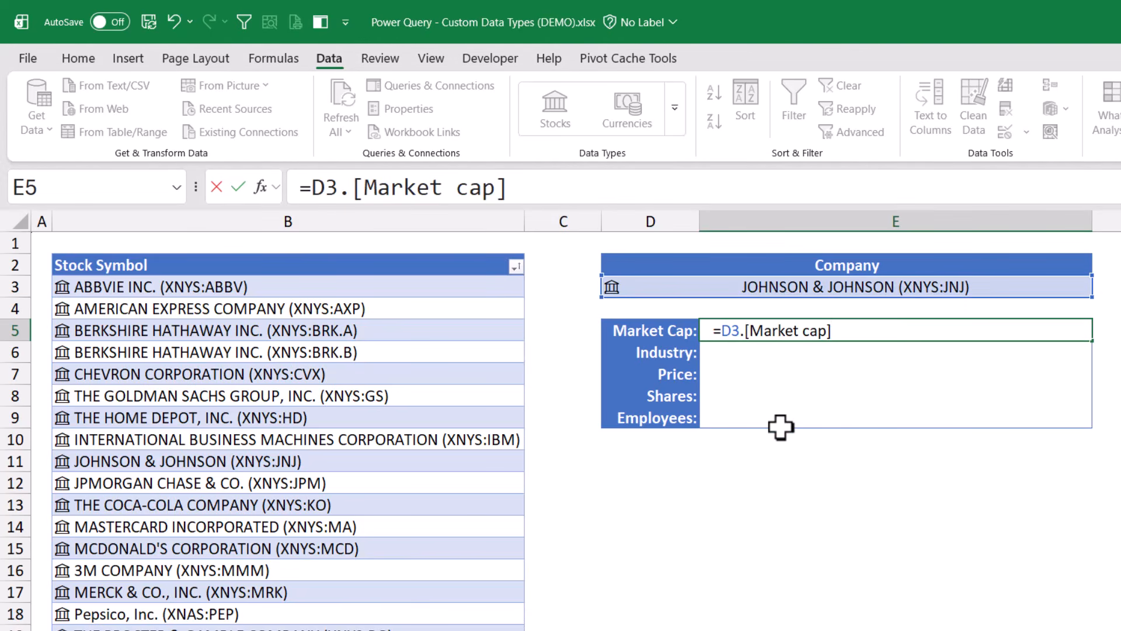
key("ctrl+Return")
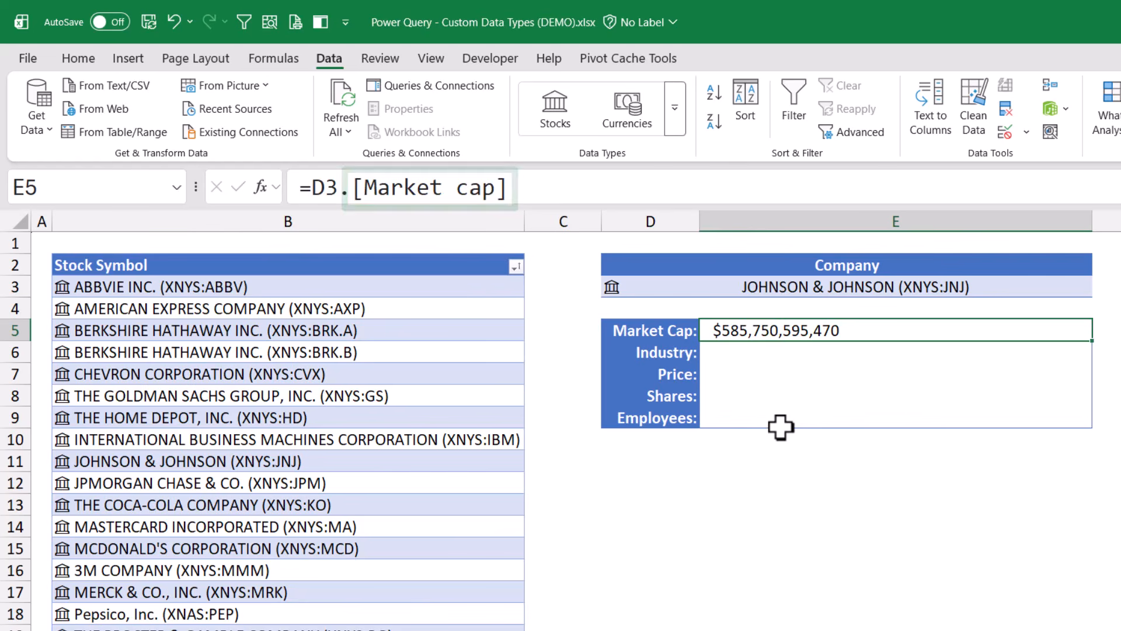
key("Down")
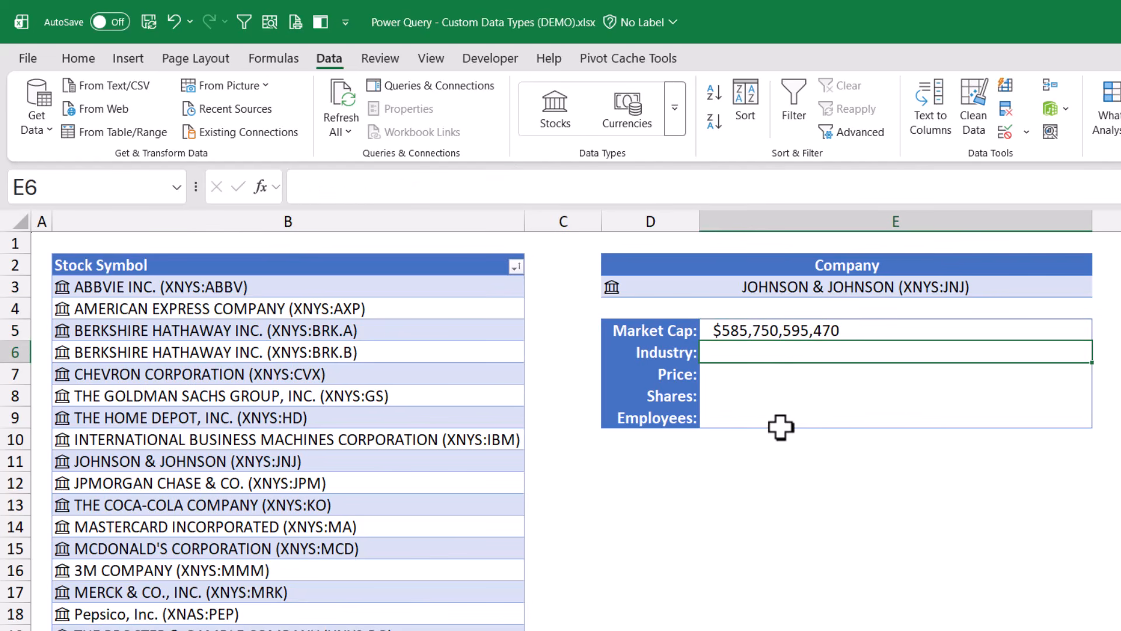
Fill Industry and Price from D3's fields, showing Pharmaceuticals and $243.00
type("=")
left_click(691, 286)
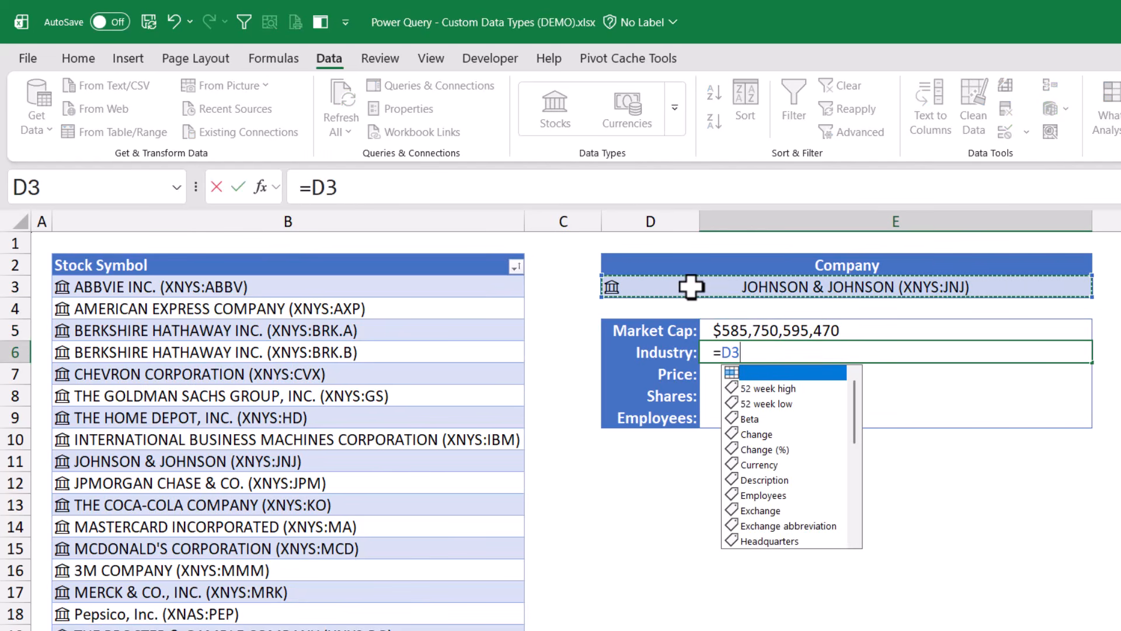
type(".")
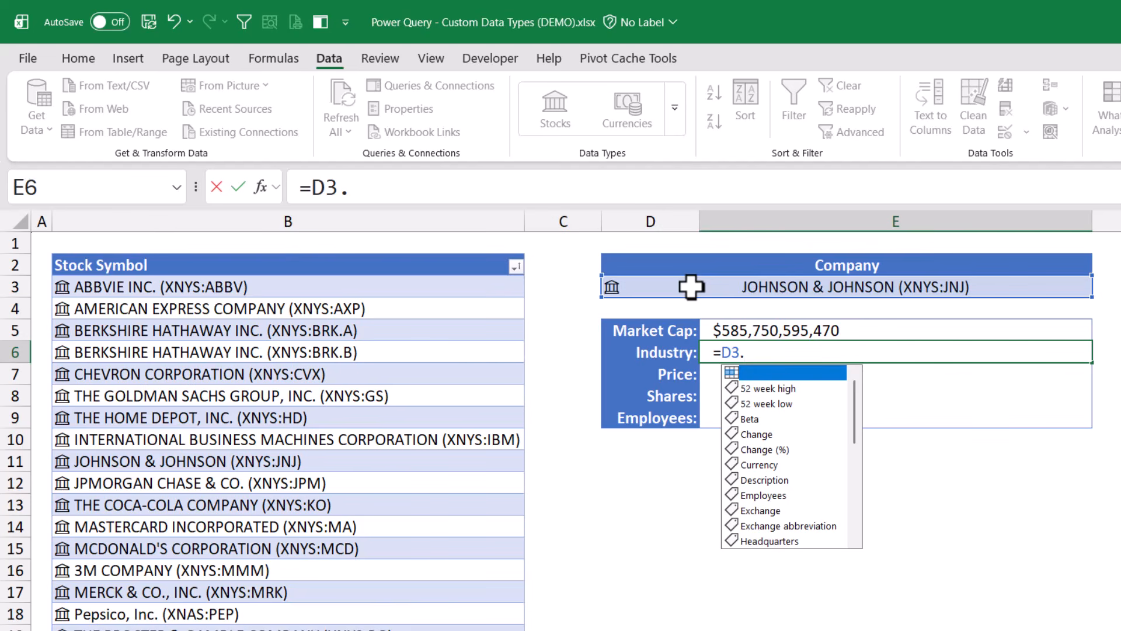
type("i")
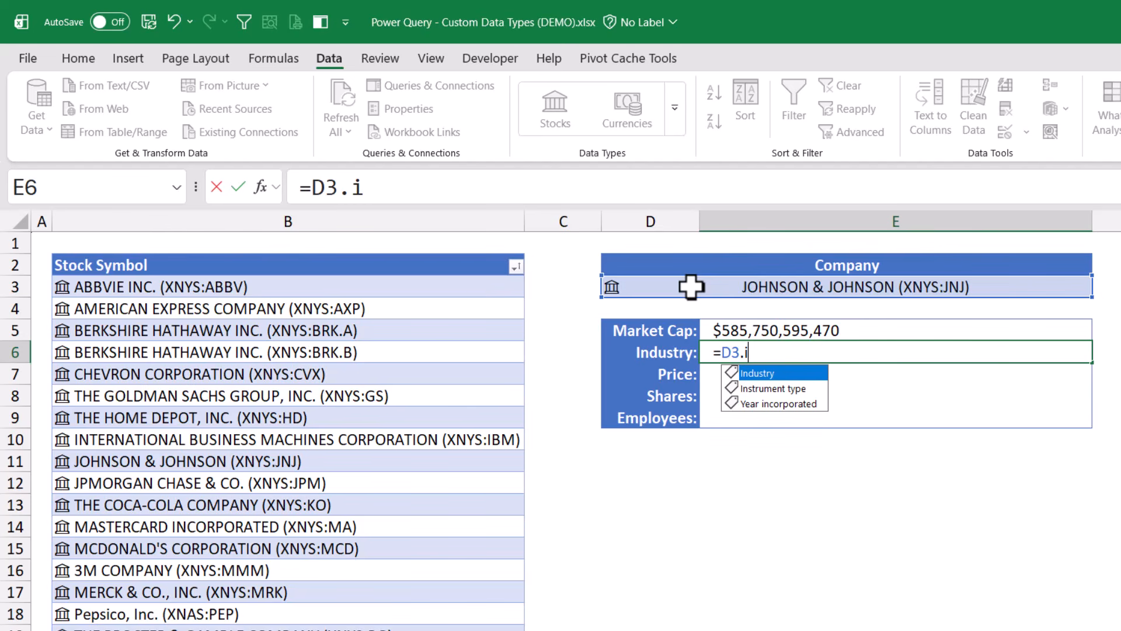
key("Tab")
key("Return")
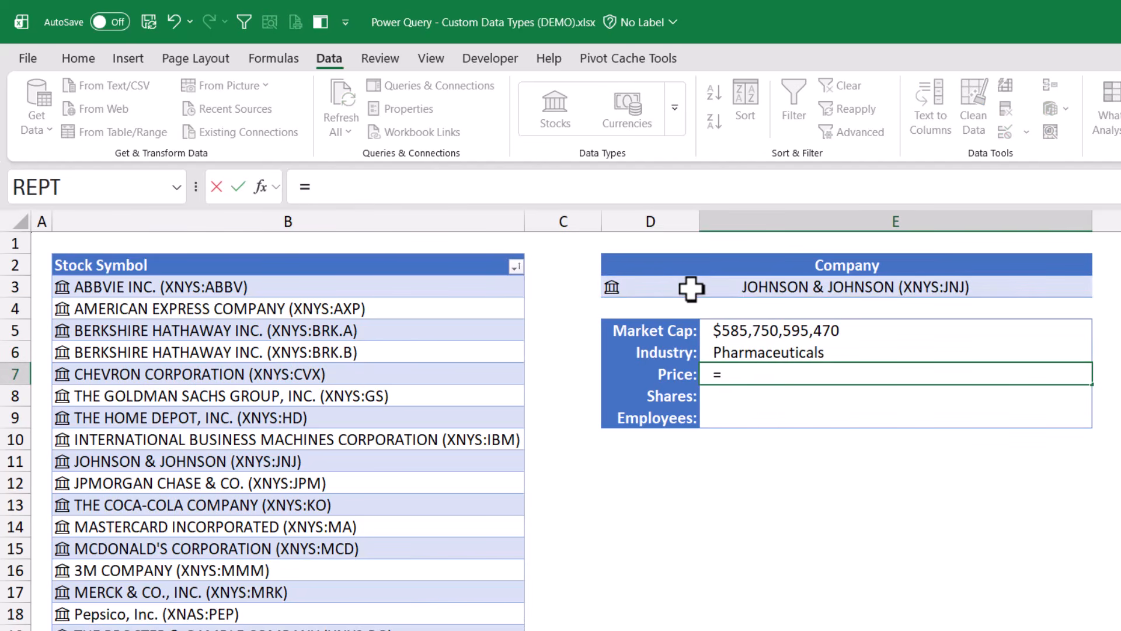
left_click(692, 288)
type(".")
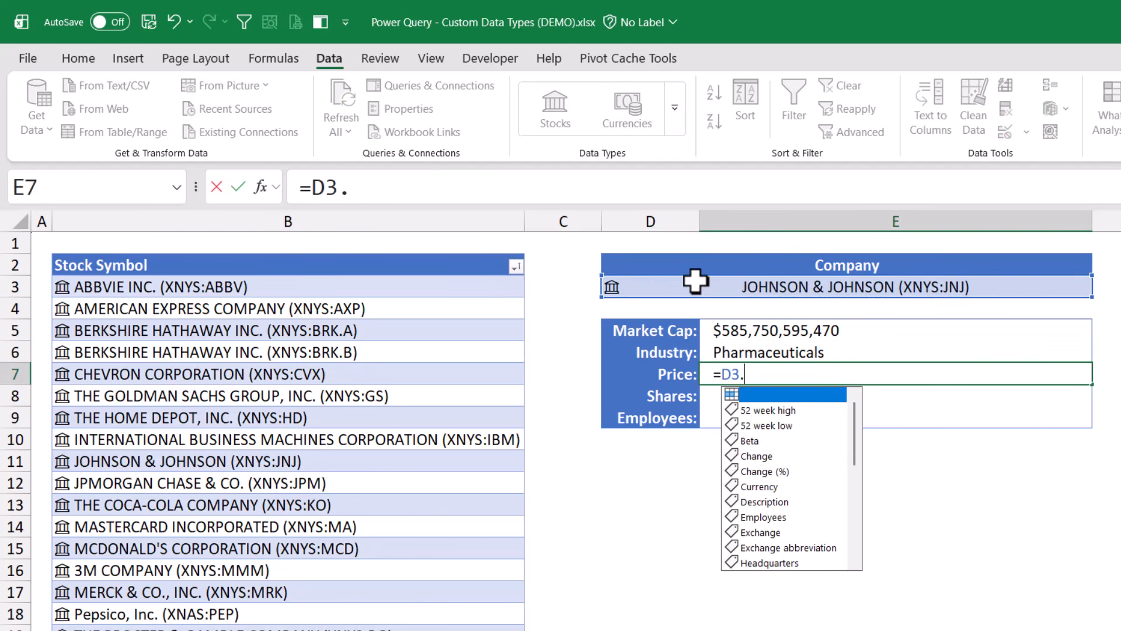
type("p")
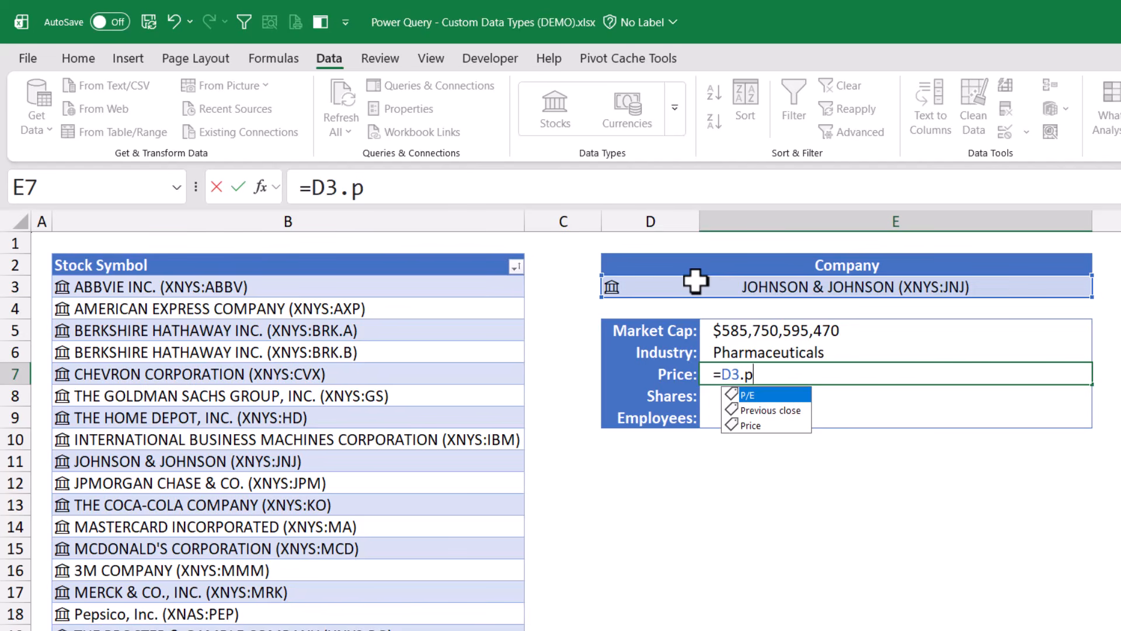
key("Down")
key("Down")
key("Tab")
key("Return")
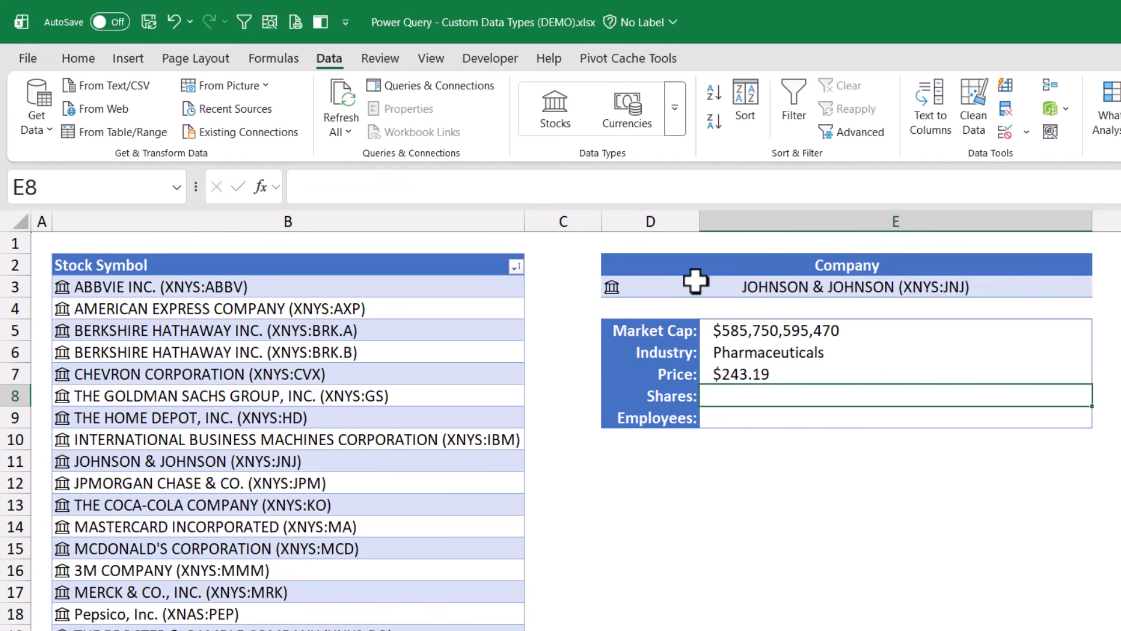
Fill Shares and Employees from D3's fields, showing 2,408,613,000 and 138,200
type("=")
left_click(695, 281)
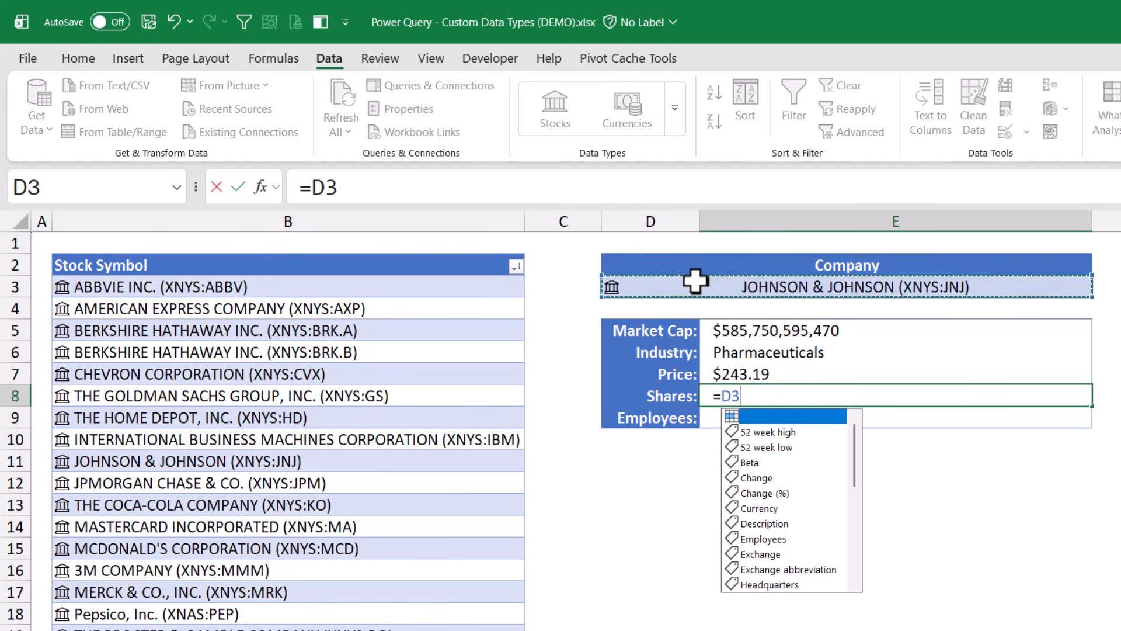
type(".s")
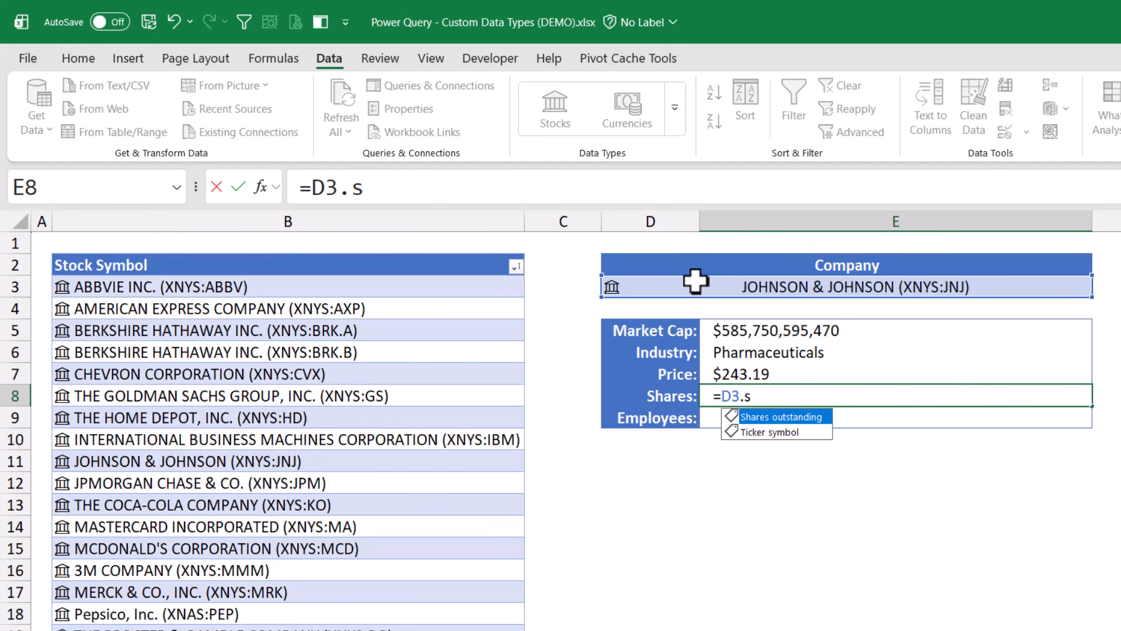
key("Tab")
key("Return")
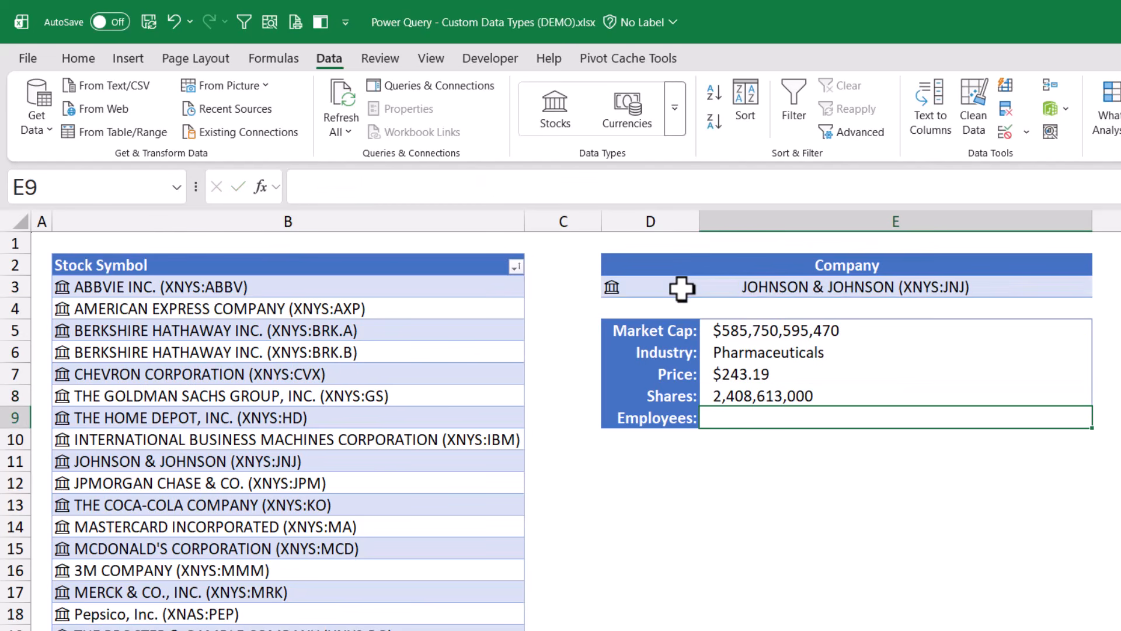
type("=")
left_click(681, 287)
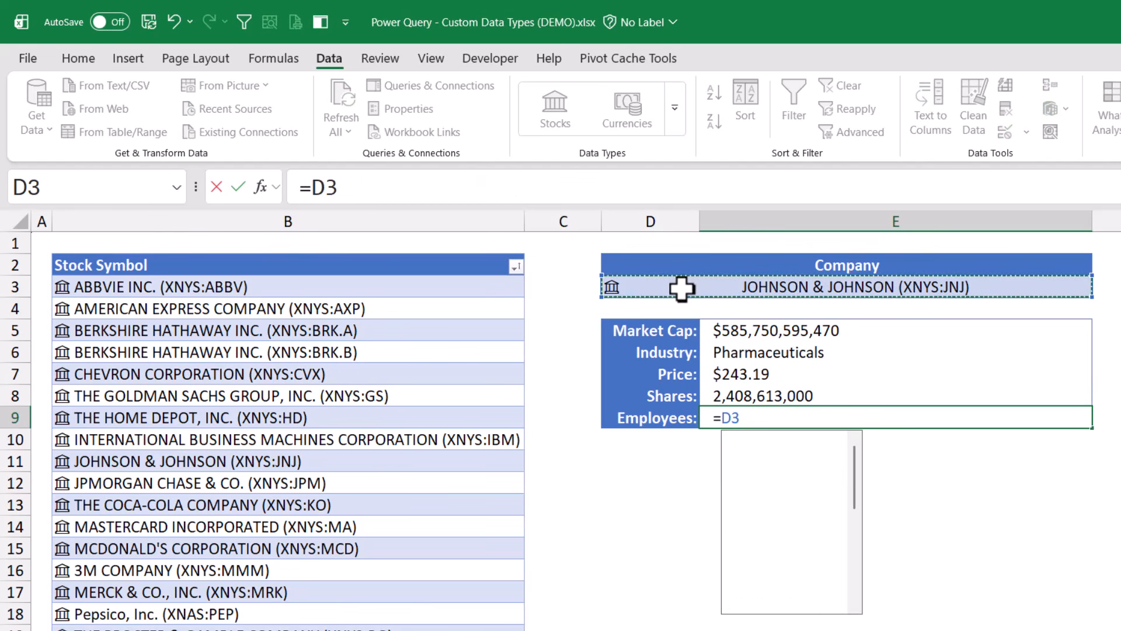
type(".e")
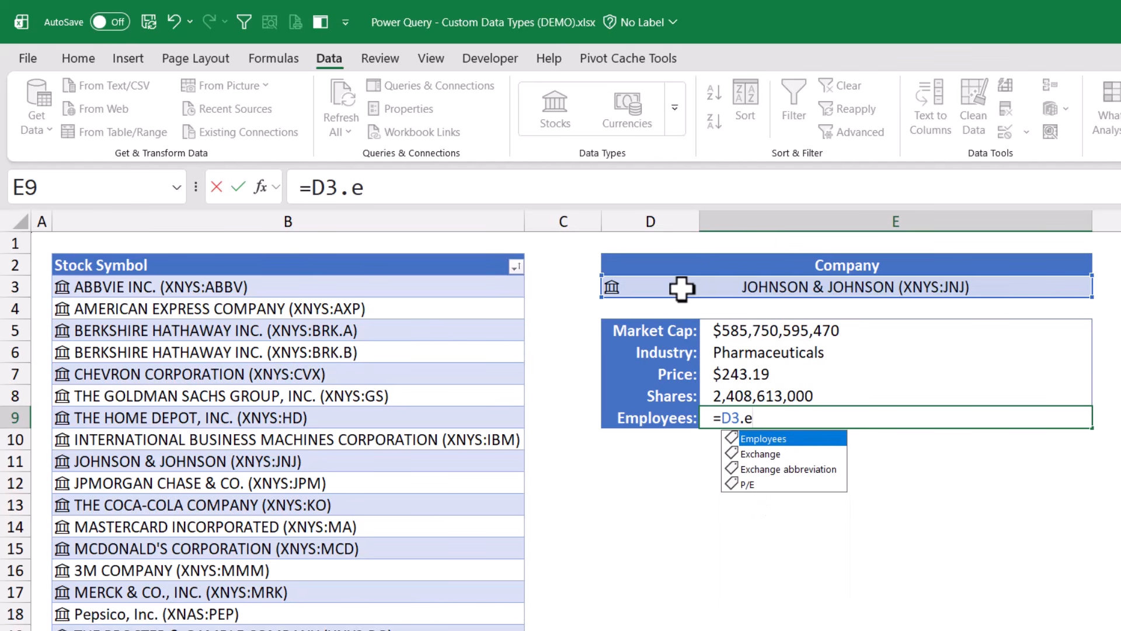
key("Tab")
key("ctrl+Return")
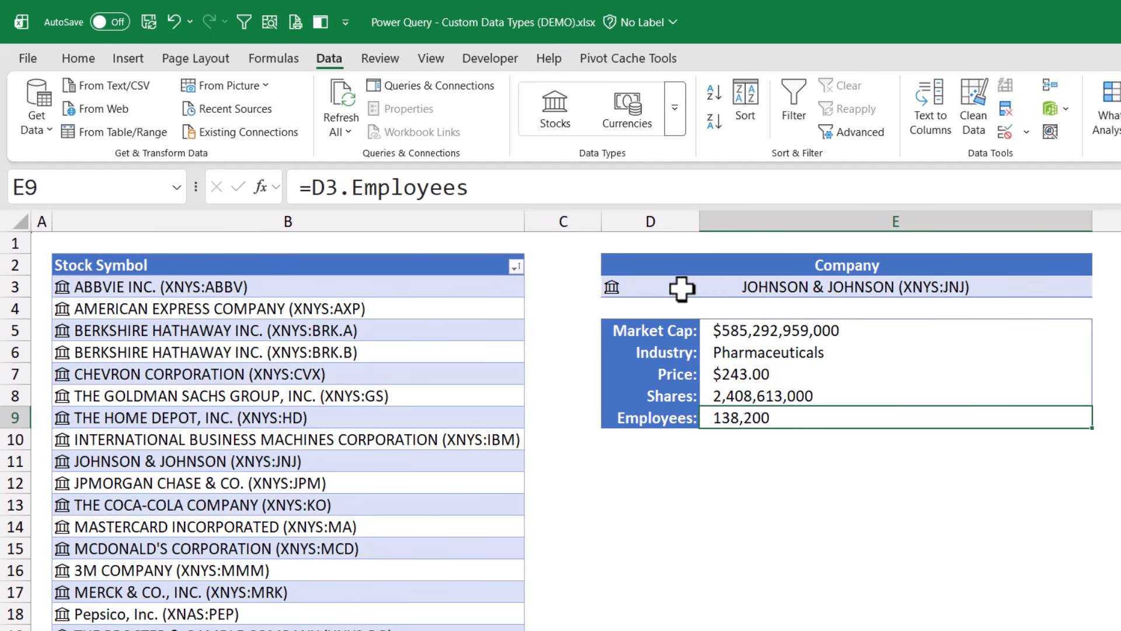
left_click(681, 287)
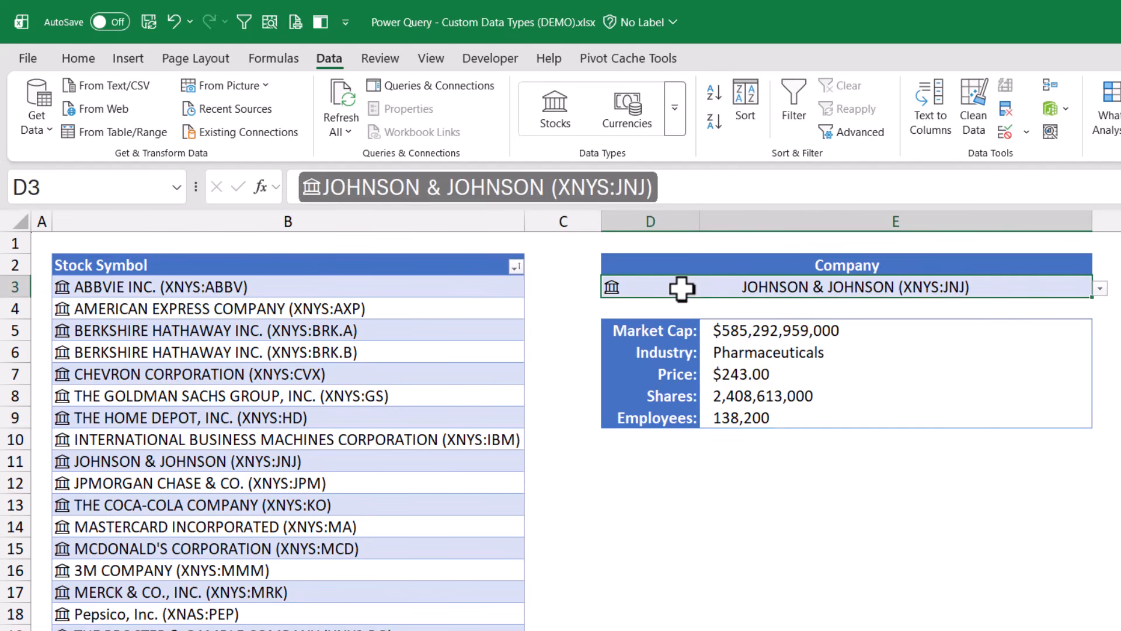
Switch D3 through Walmart, Procter & Gamble, Home Depot and American Express to refresh the card
left_click(1101, 288)
scroll(921, 372, "down", 2)
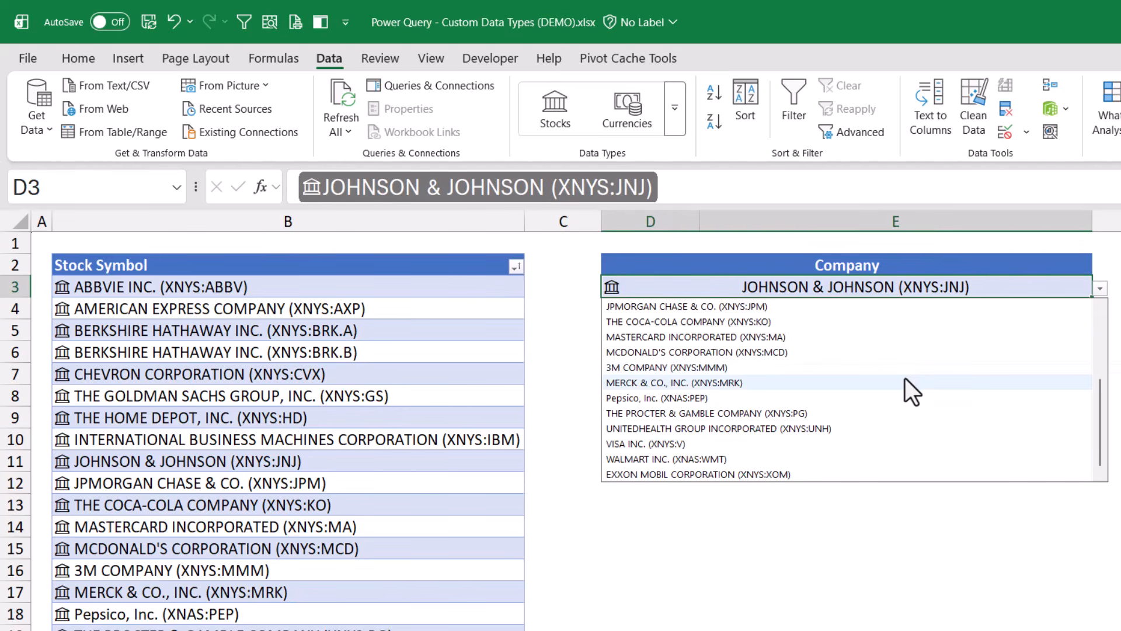
left_click(692, 453)
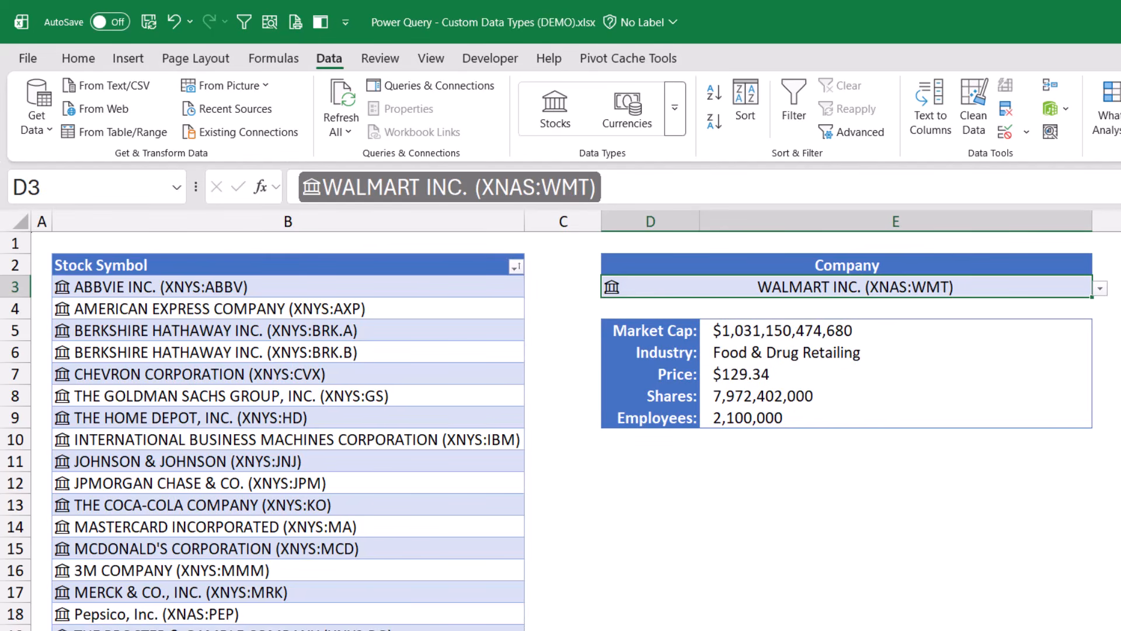
left_click(1099, 288)
left_click(741, 428)
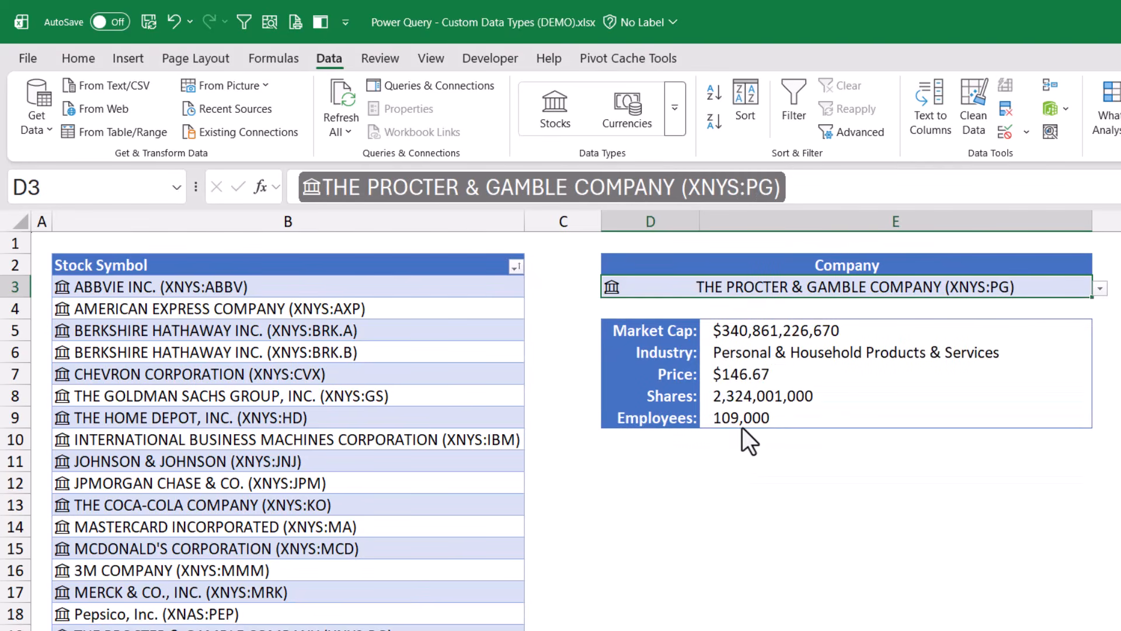
left_click(1099, 289)
left_click(834, 318)
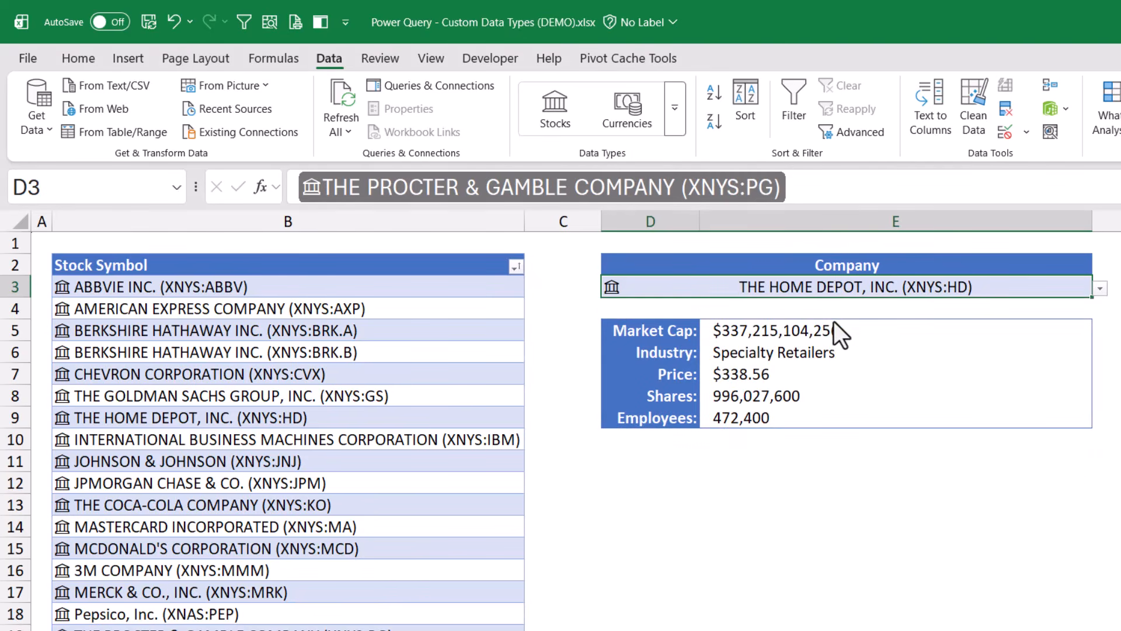
left_click(1100, 288)
left_click(806, 316)
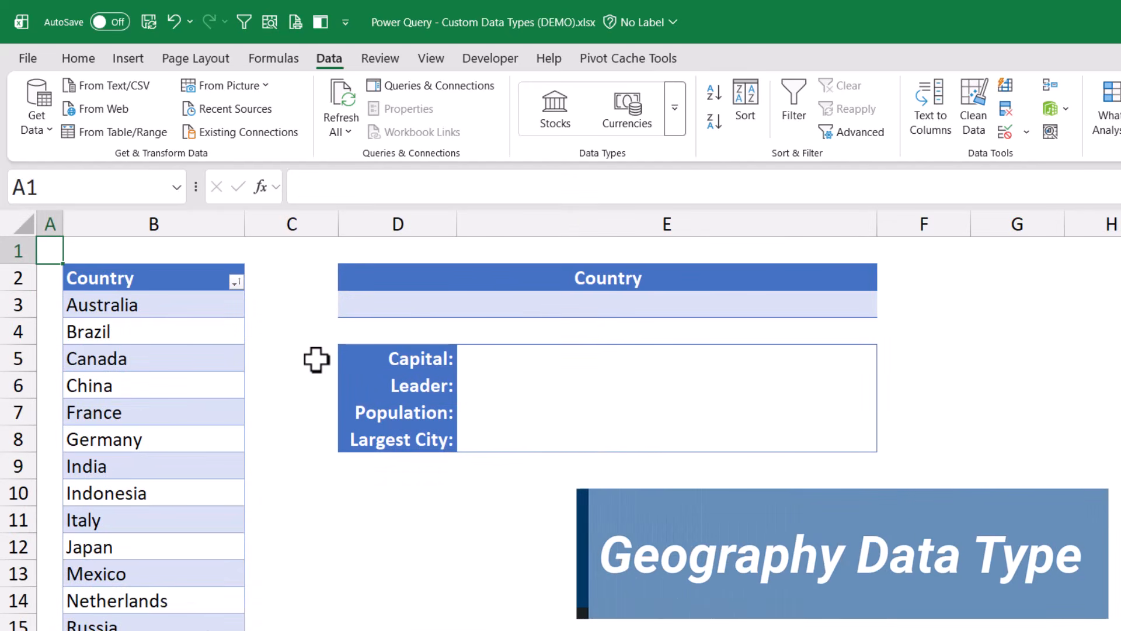
Select the Country column on the Geography sheet
scroll(313, 359, "down", 2)
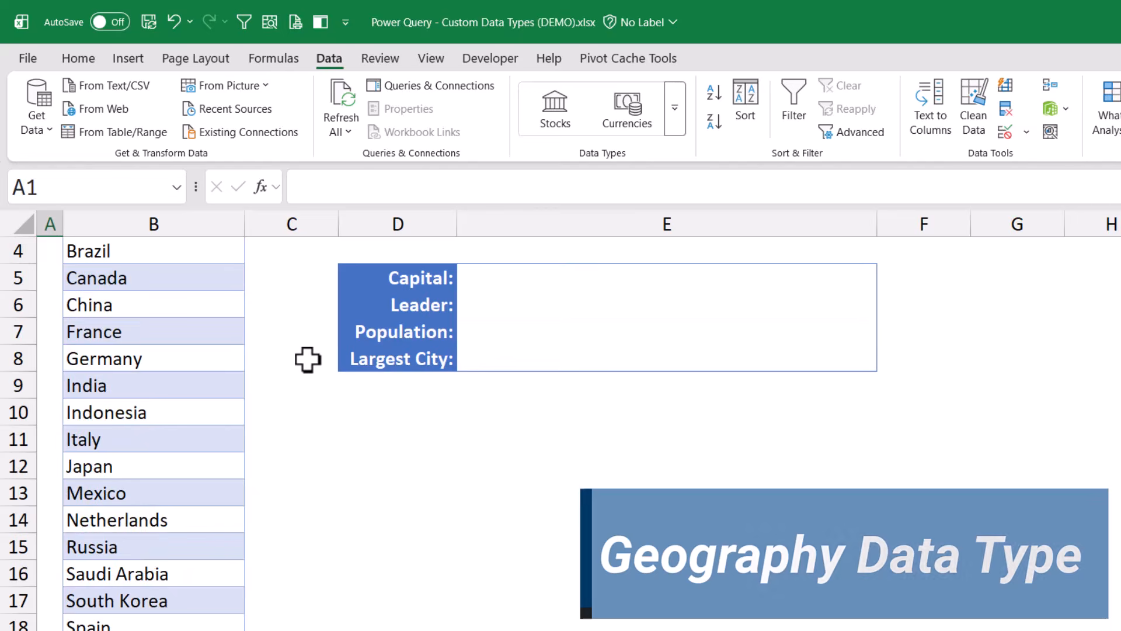
scroll(308, 359, "up", 2)
left_click(163, 260)
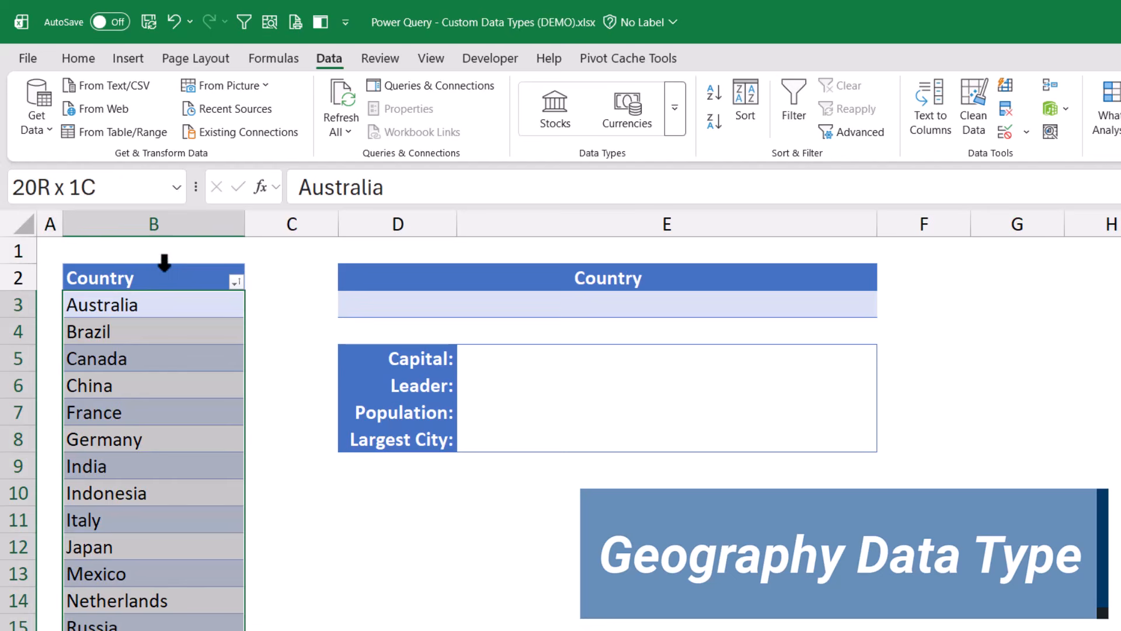
left_click(675, 109)
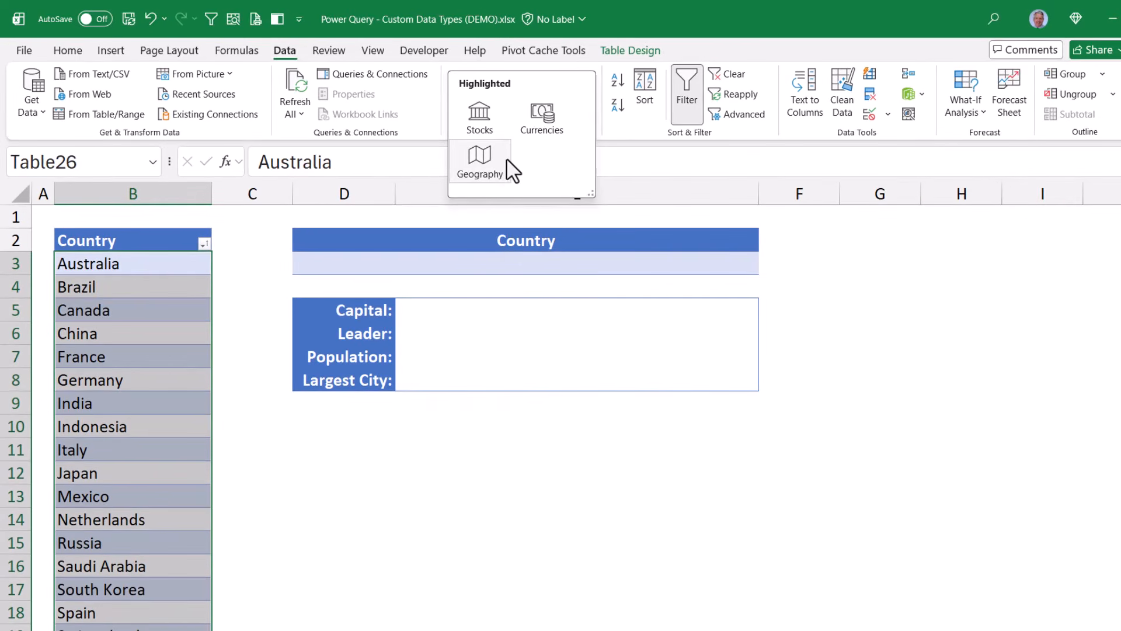
Convert the selected countries to the Geography data type and open Brazil's data card
left_click(506, 158)
left_click(168, 263)
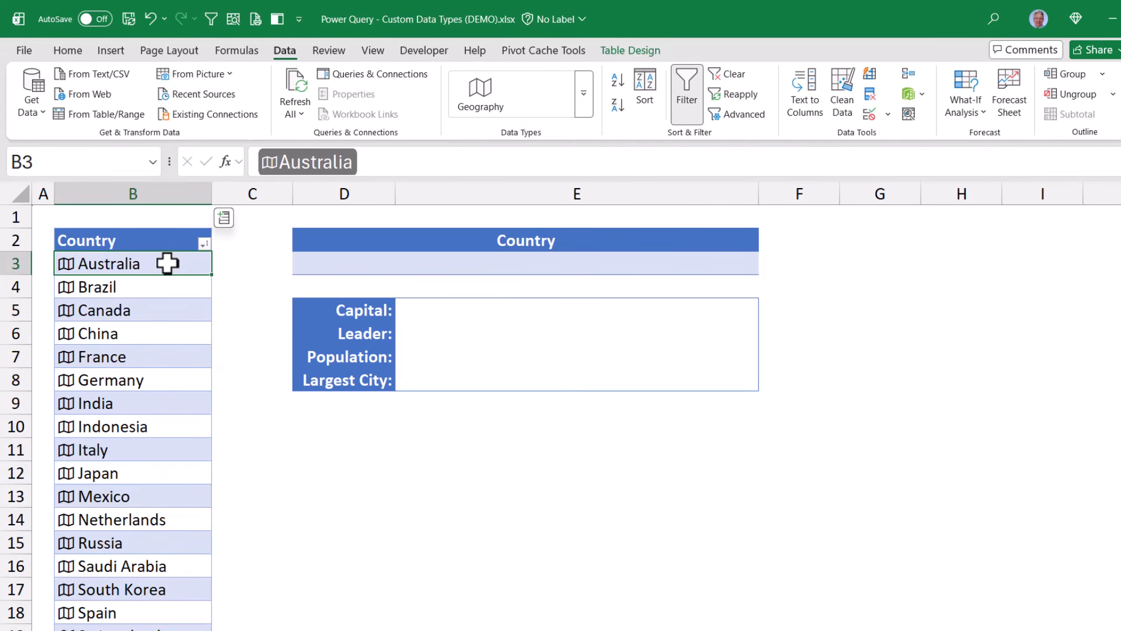
left_click(66, 288)
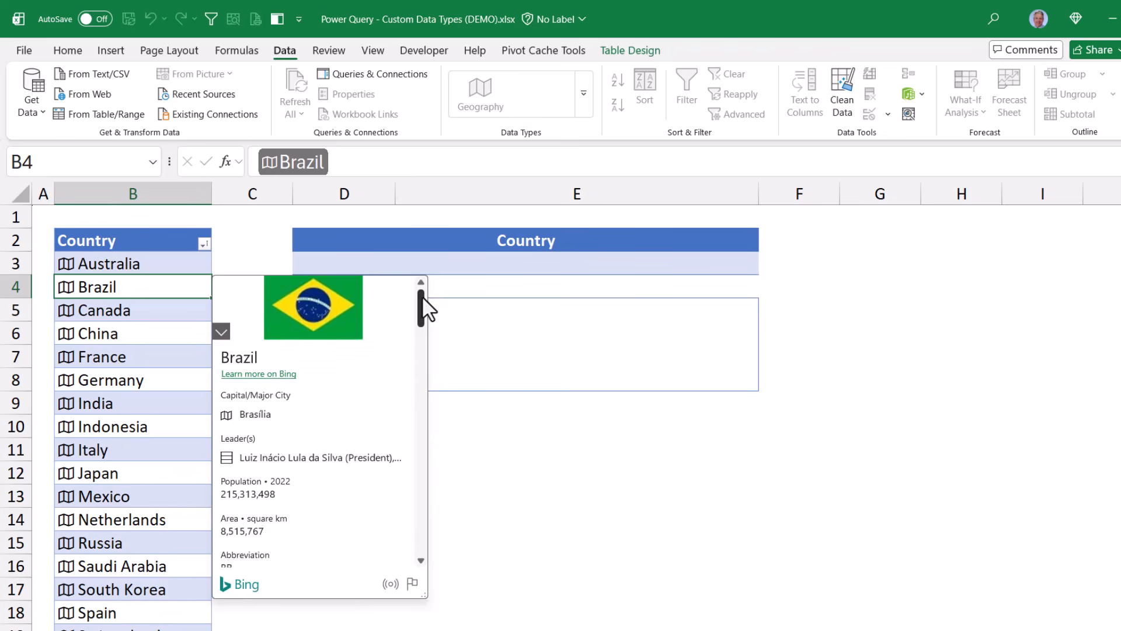
Browse Brazil's data card and its linked São Paulo card, then close it
left_click_drag(421, 296, 409, 272)
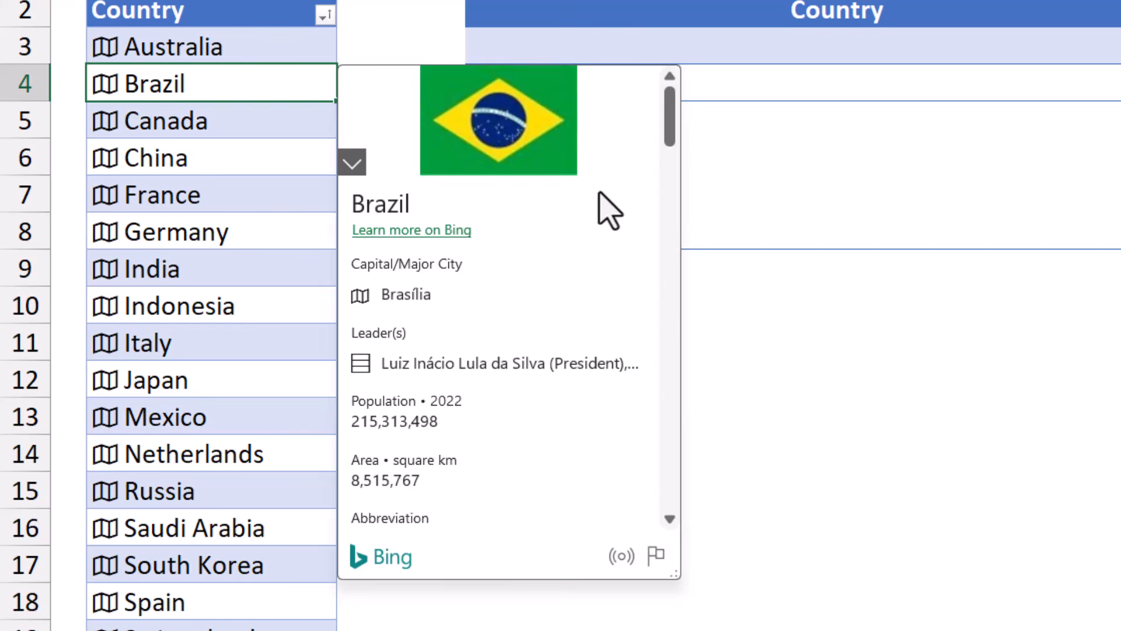
scroll(602, 196, "down", 6)
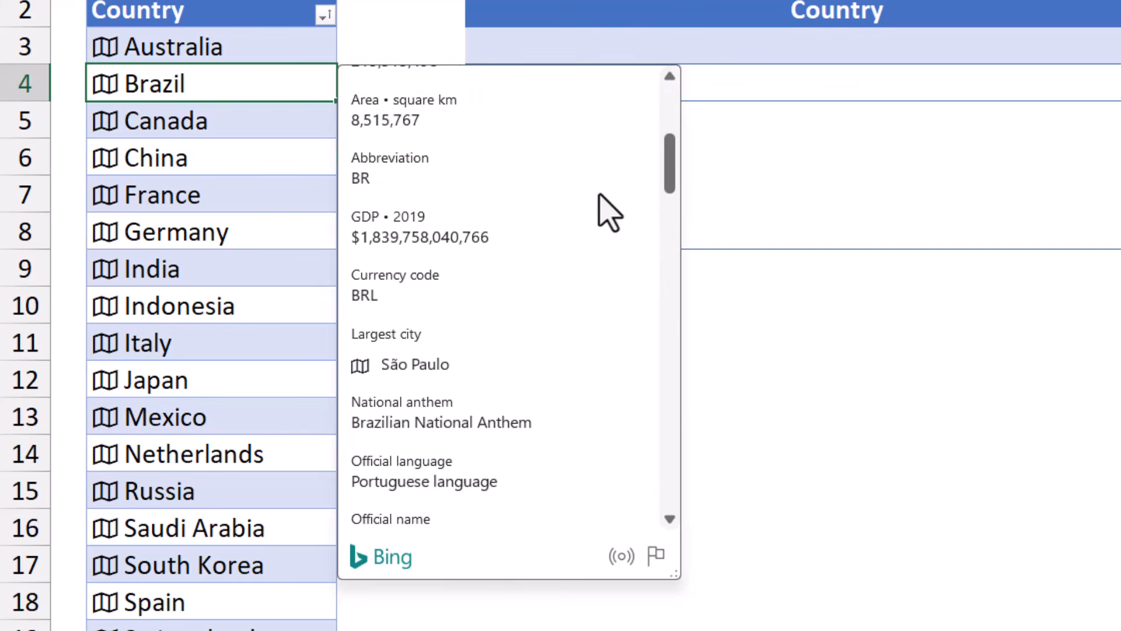
scroll(607, 214, "down", 1)
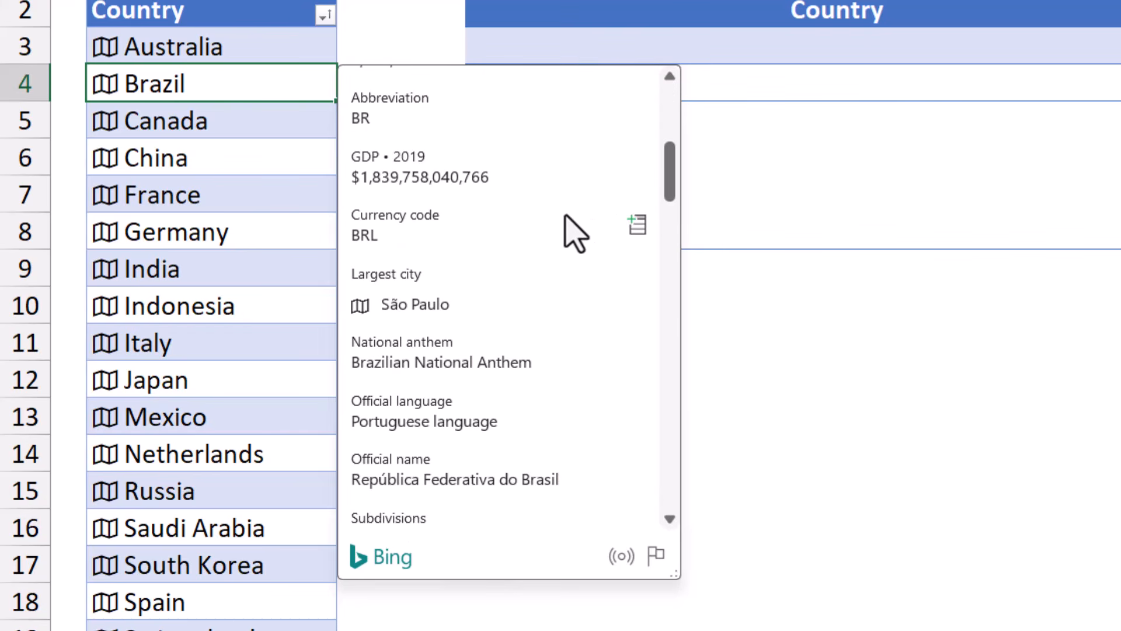
left_click(360, 305)
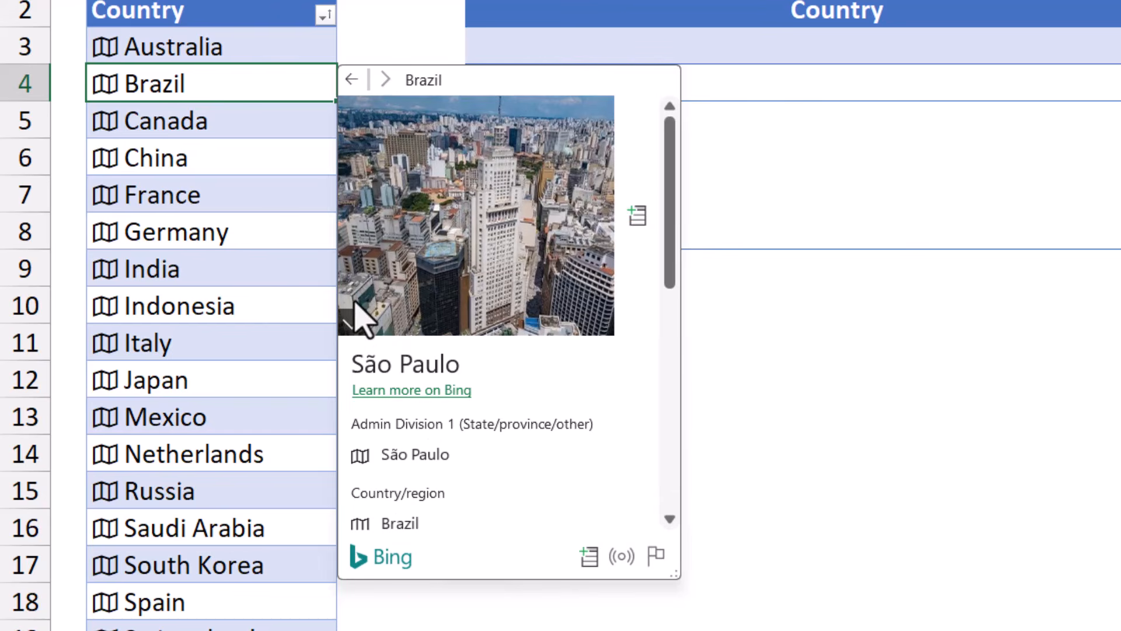
scroll(560, 304, "down", 8)
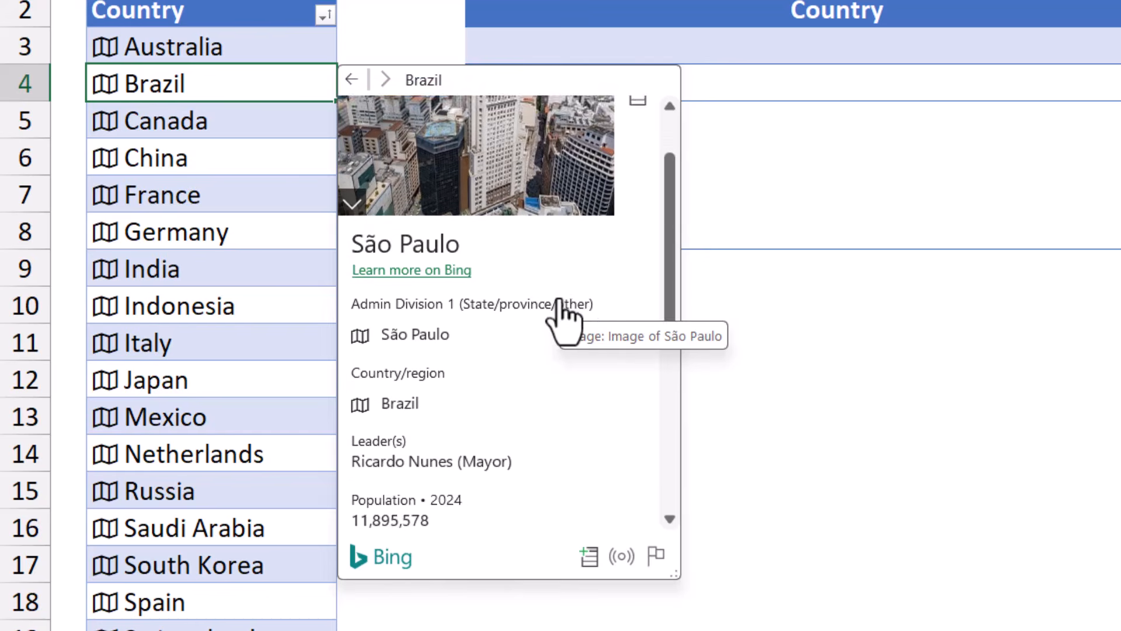
scroll(569, 318, "up", 6)
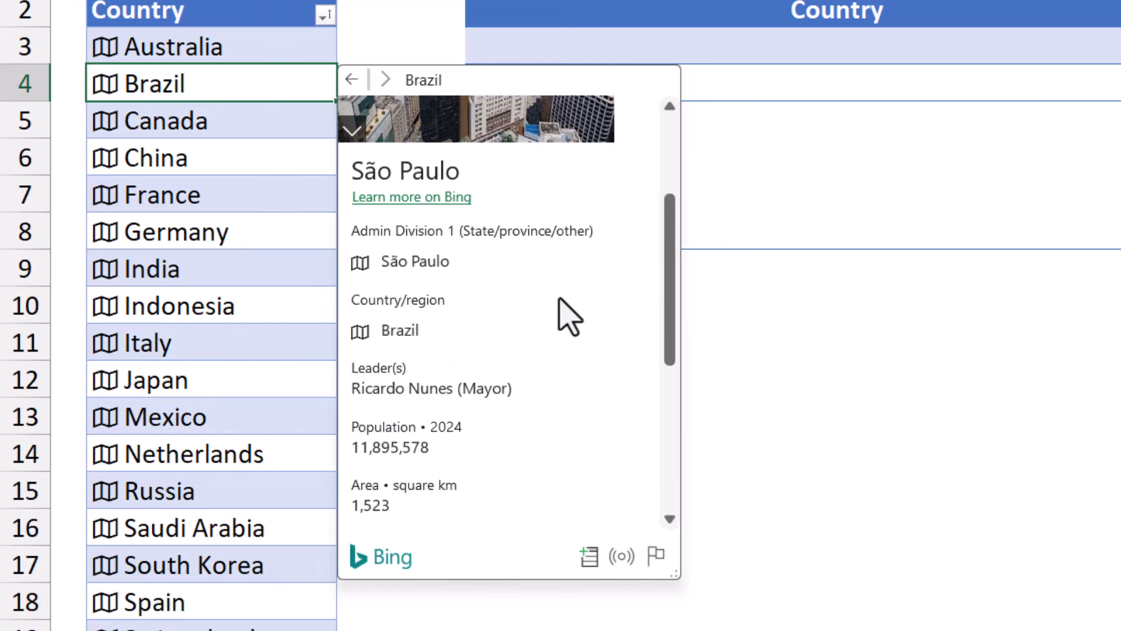
scroll(559, 298, "up", 3)
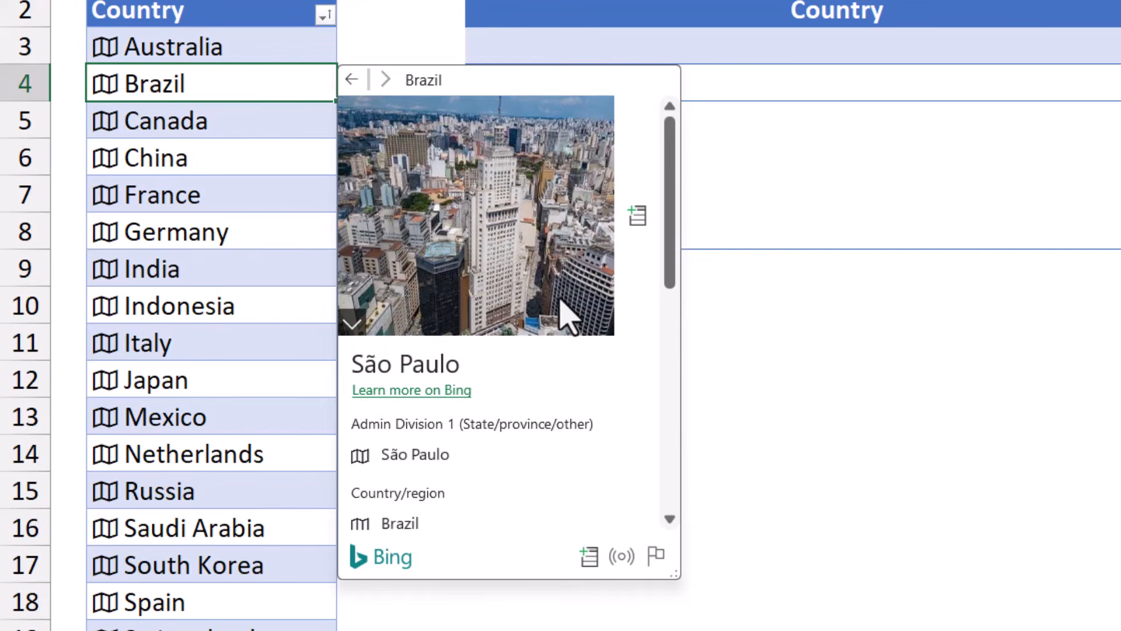
key("Escape")
Open the United Kingdom card, follow its London and England links, and return to it
scroll(424, 234, "down", 4)
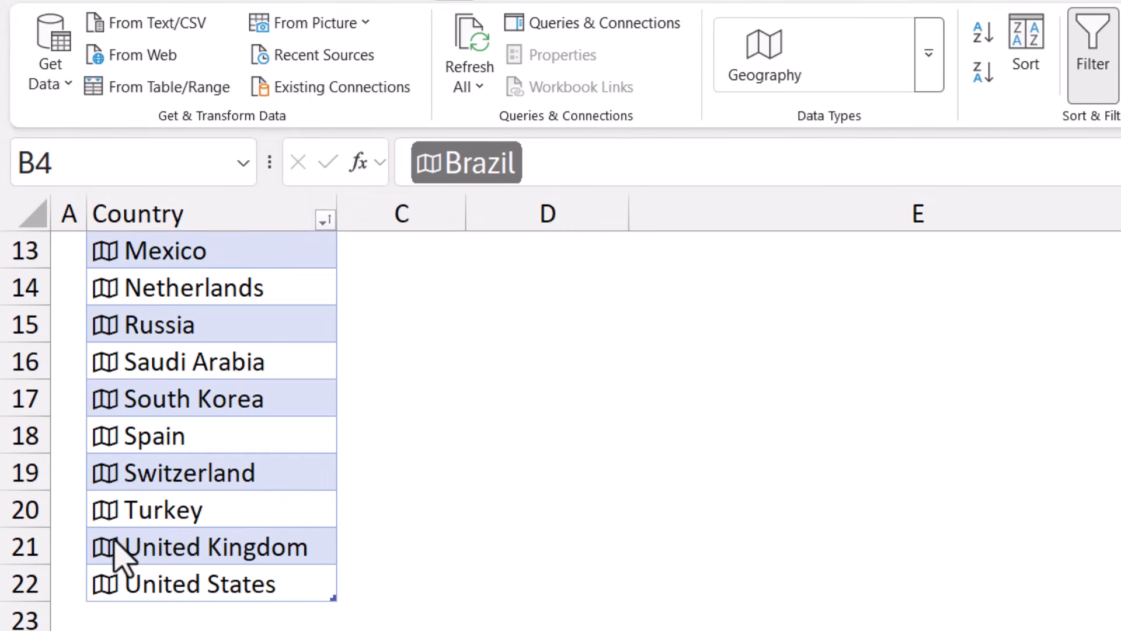
left_click(106, 545)
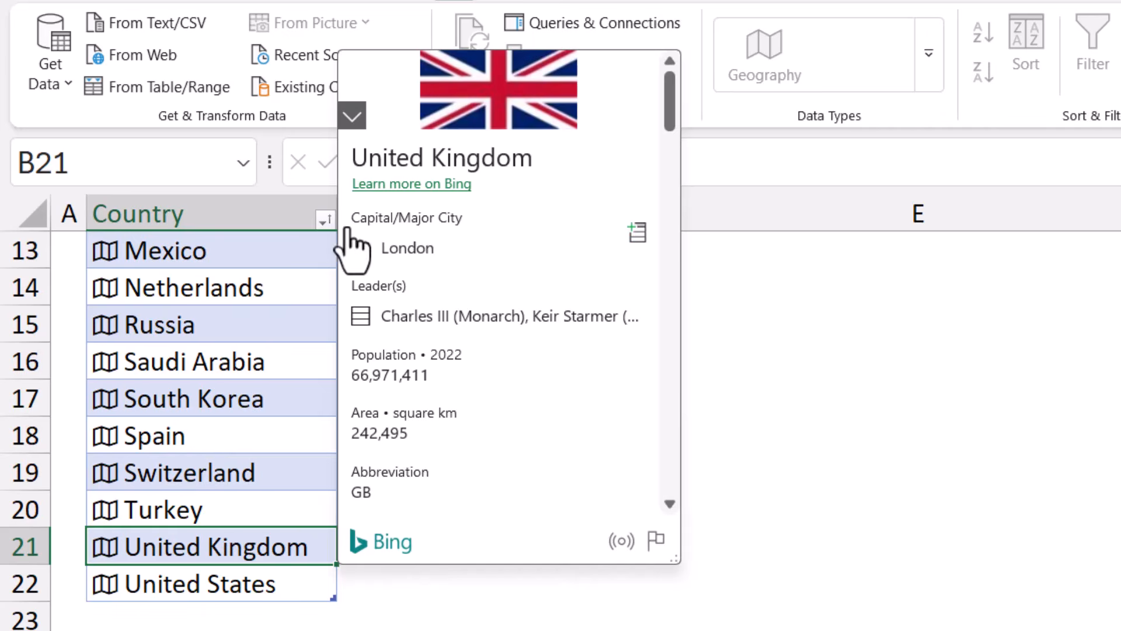
left_click(362, 248)
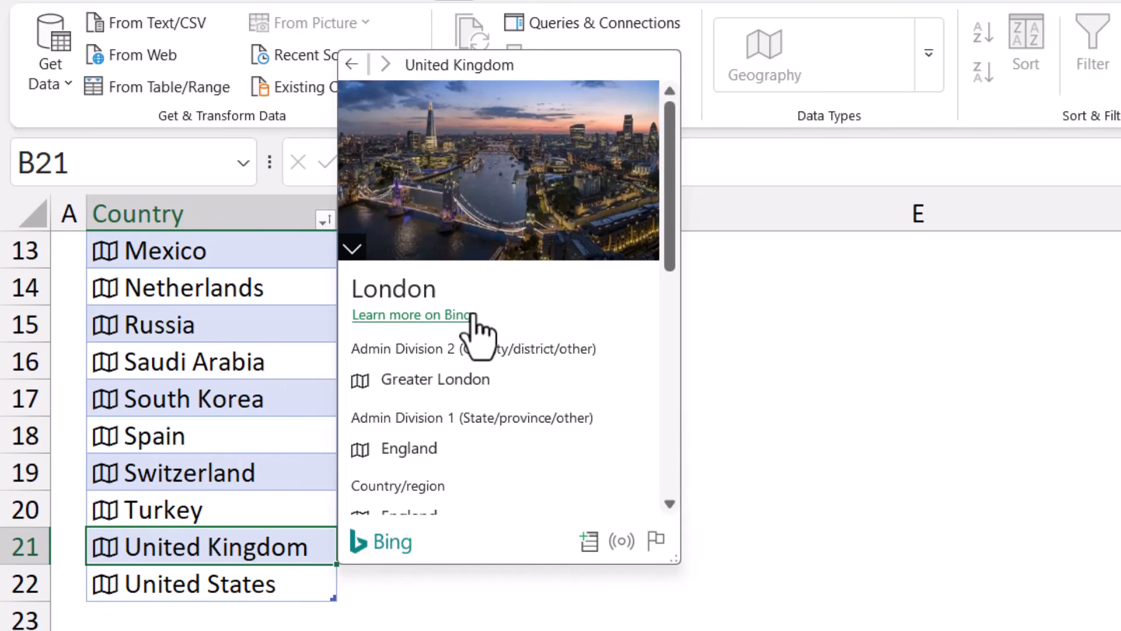
left_click(362, 449)
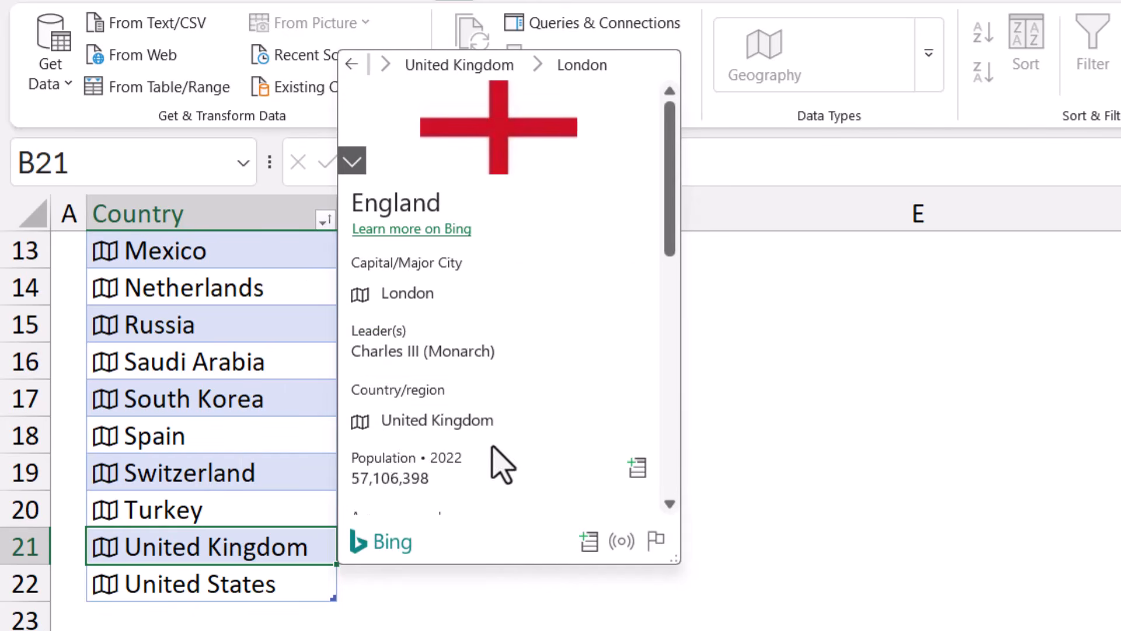
left_click(361, 422)
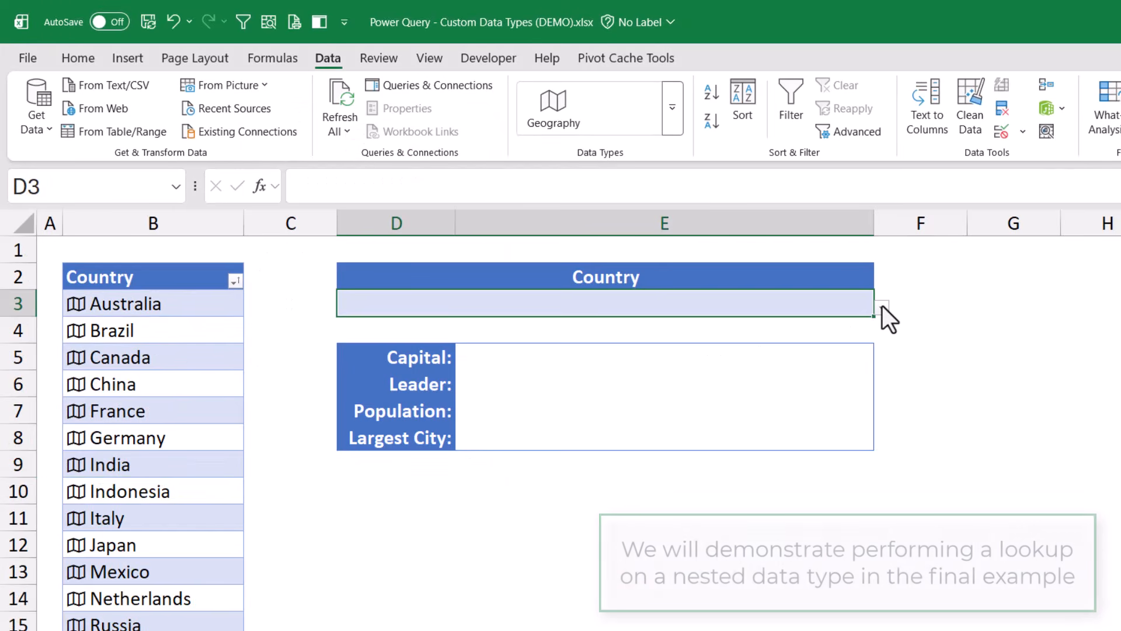
Choose United Kingdom from D3's country dropdown
left_click(881, 307)
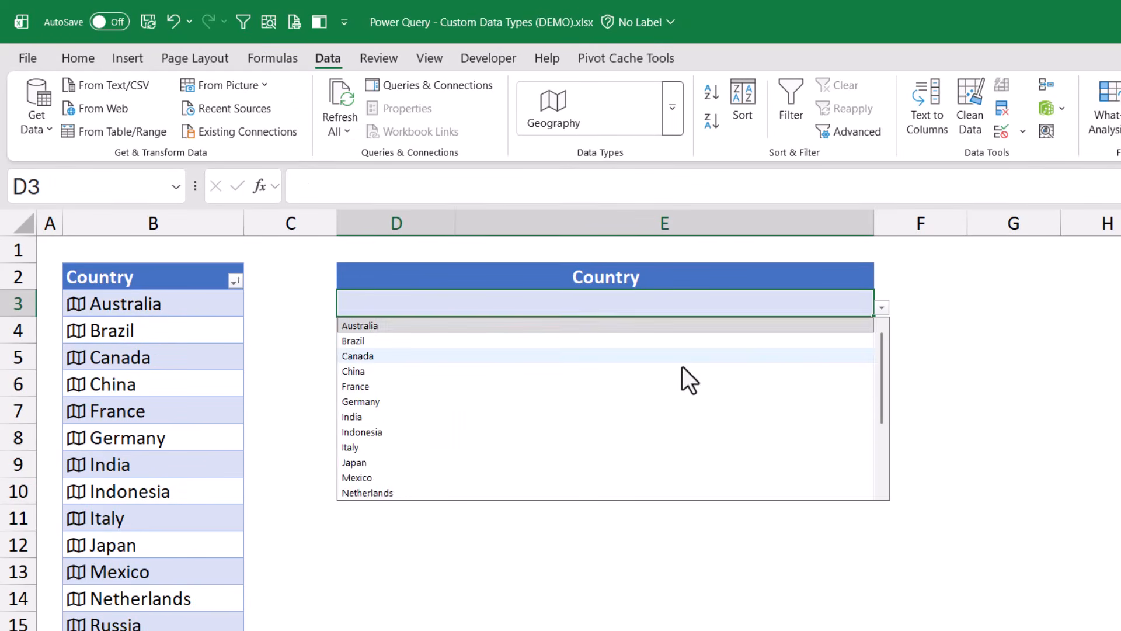
scroll(672, 369, "down", 3)
left_click(425, 477)
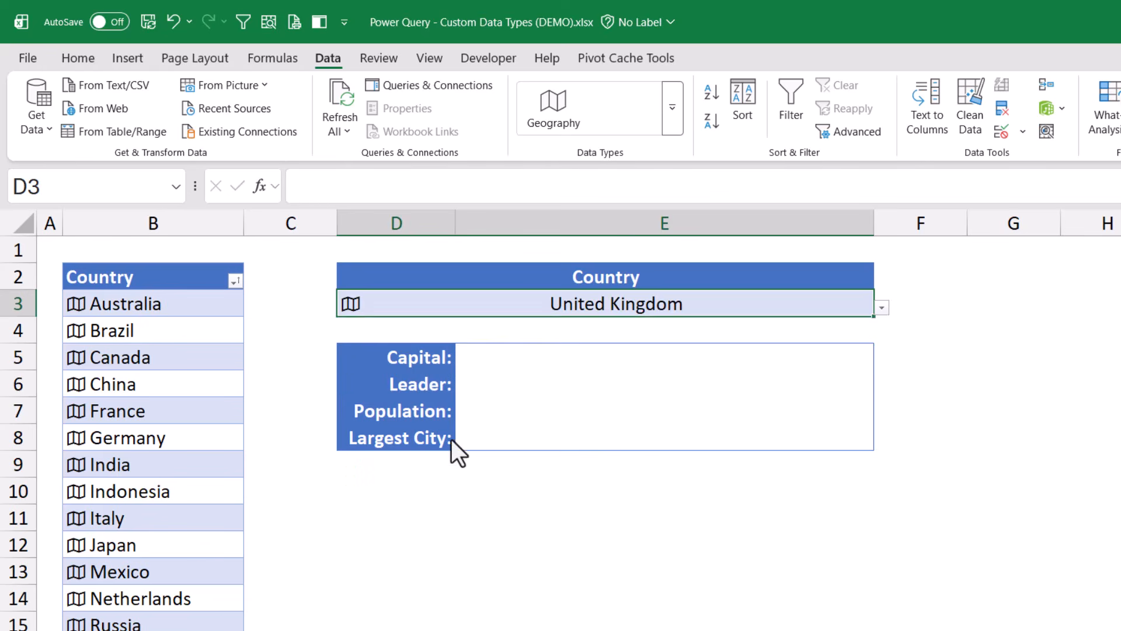
left_click(508, 356)
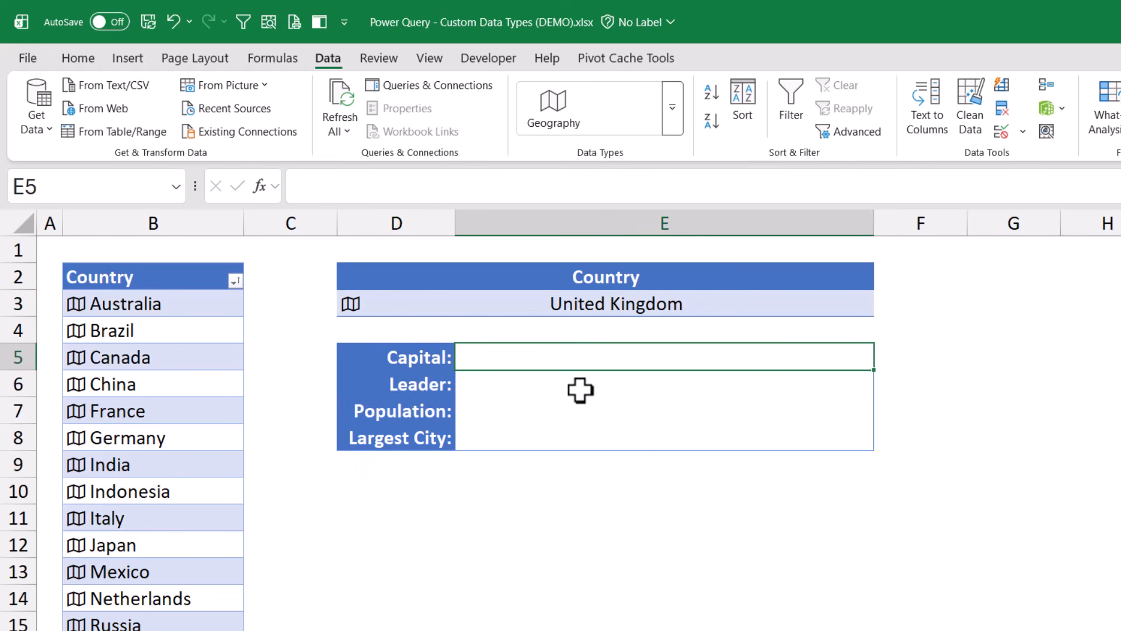
Enter =D3.[Capital/Major City] in E5 so Capital shows London
type("=")
left_click(532, 303)
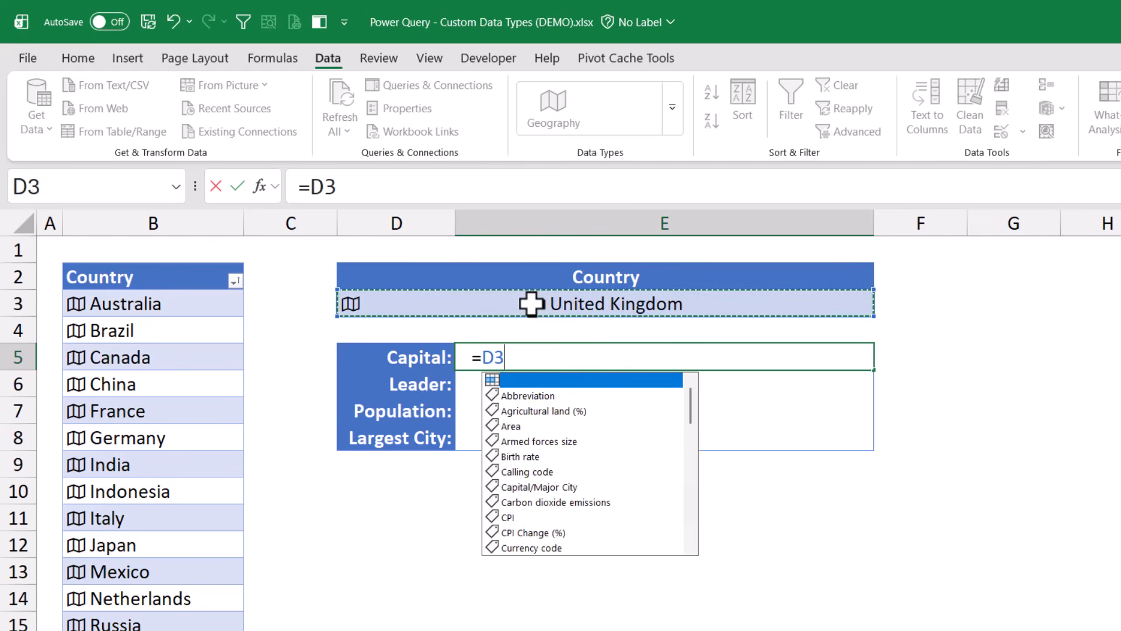
type(".c")
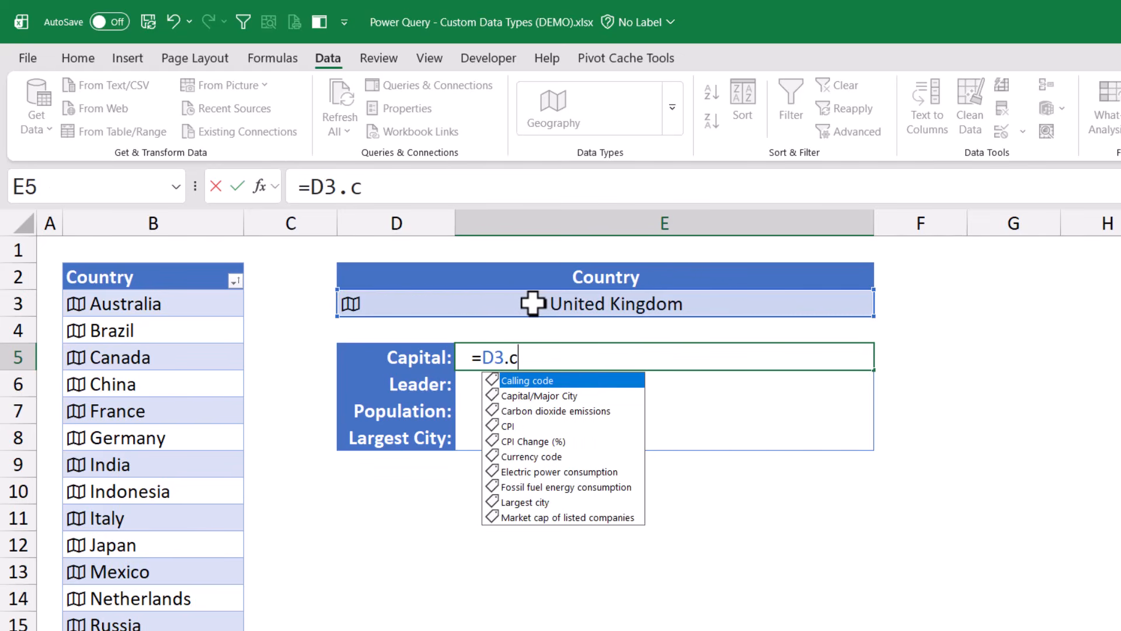
key("Down")
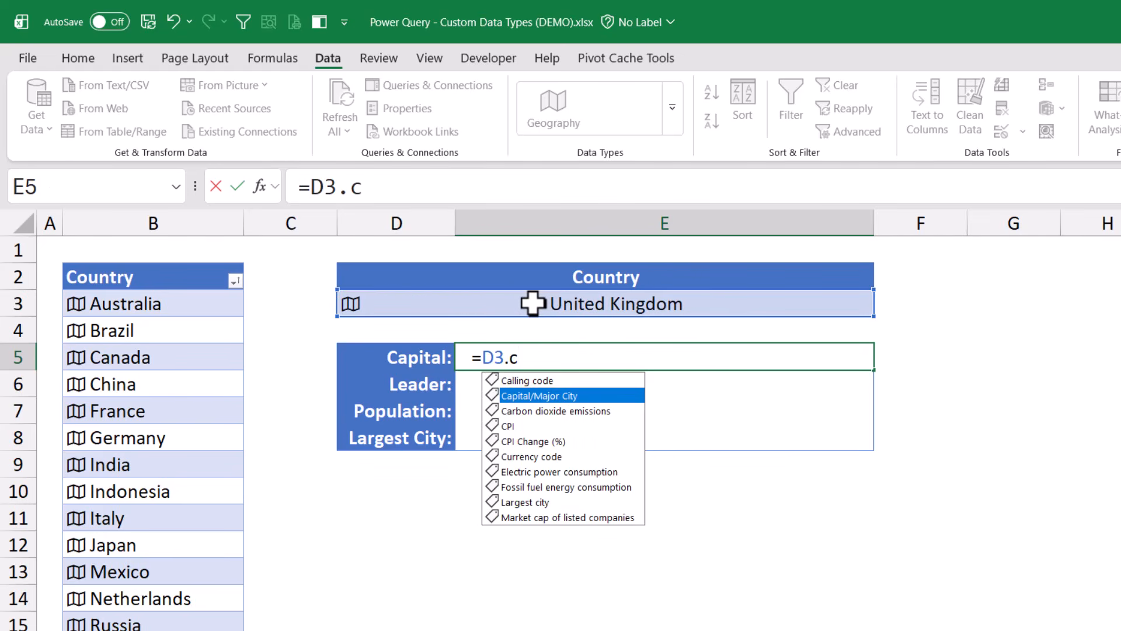
key("Tab")
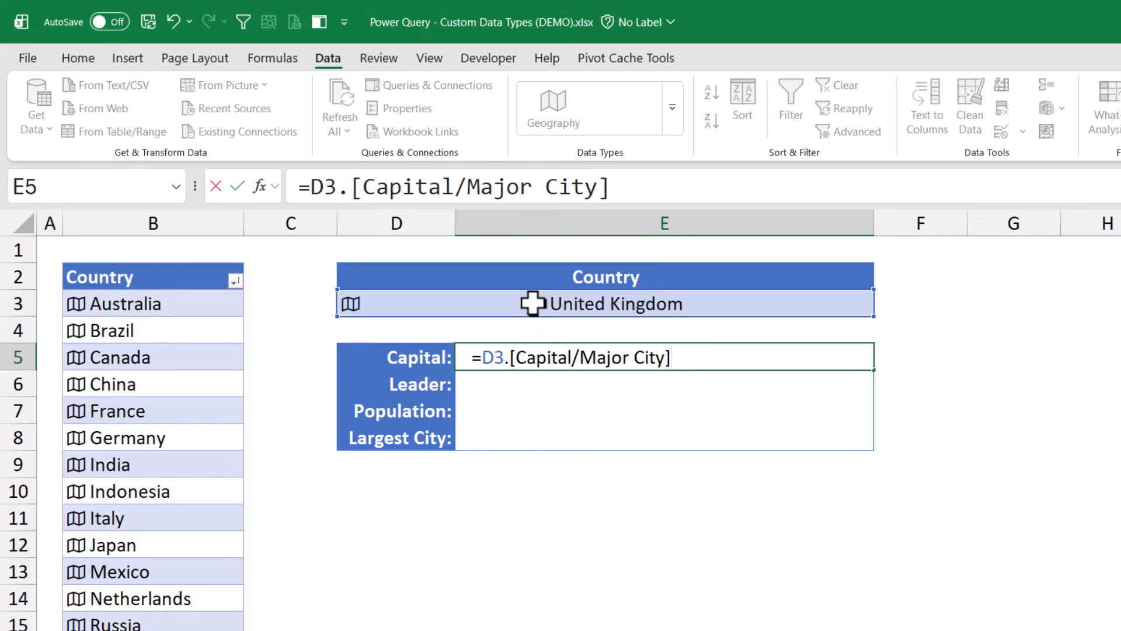
key("Return")
Set Leader to =TAKE(D3.[Leader(s)],1) so only Charles III (Monarch) shows
type("=")
left_click(570, 295)
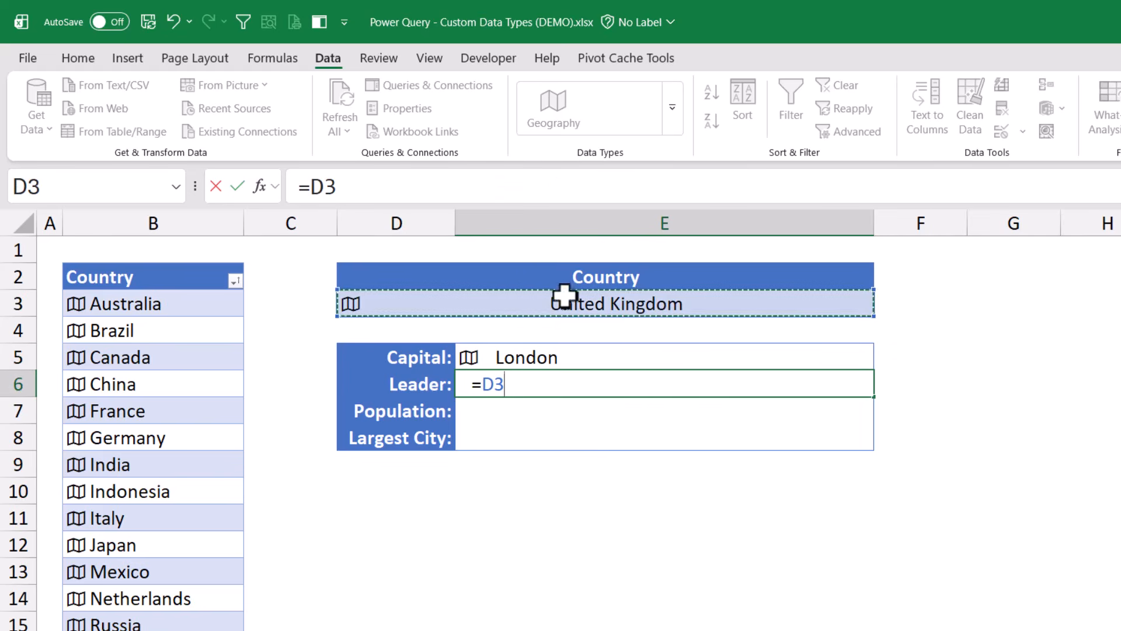
type(".l")
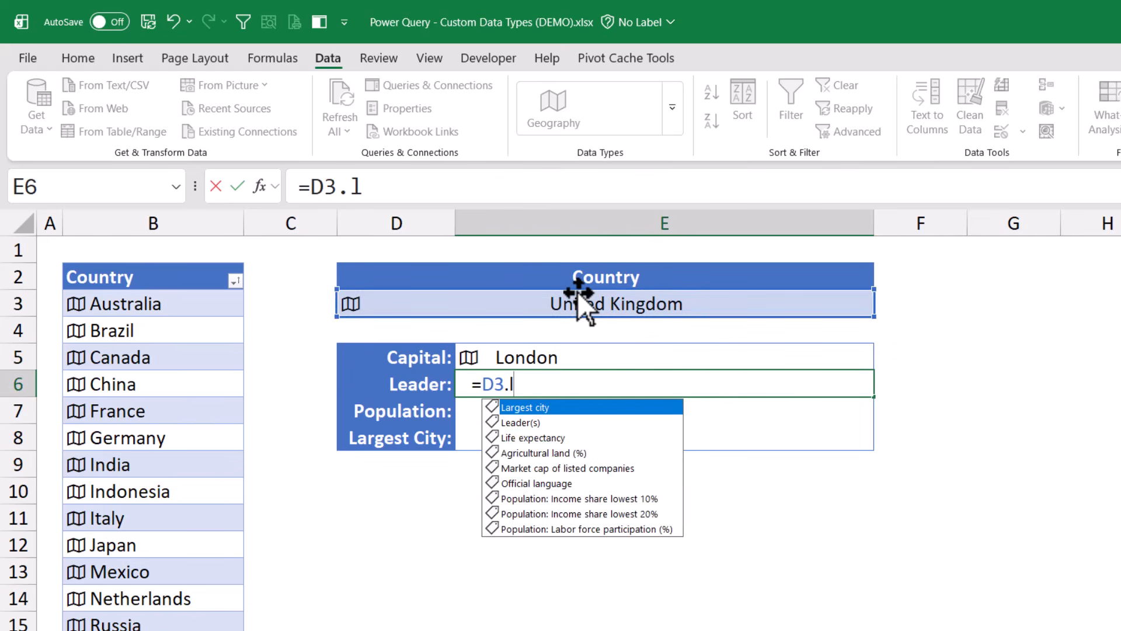
key("Down")
key("Tab")
key("Return")
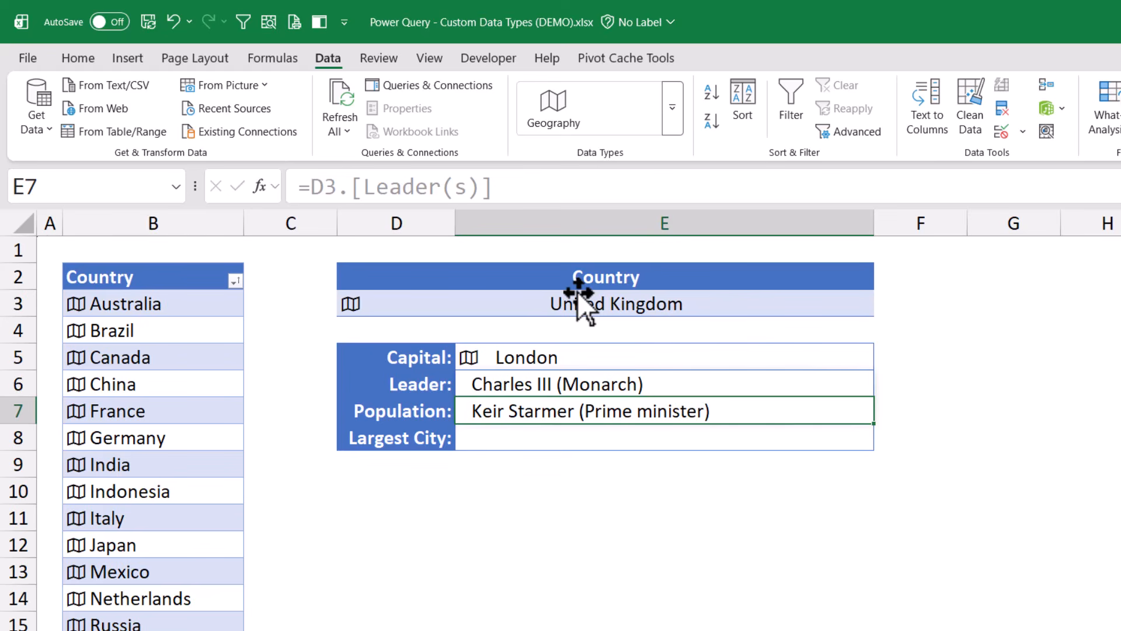
key("Up")
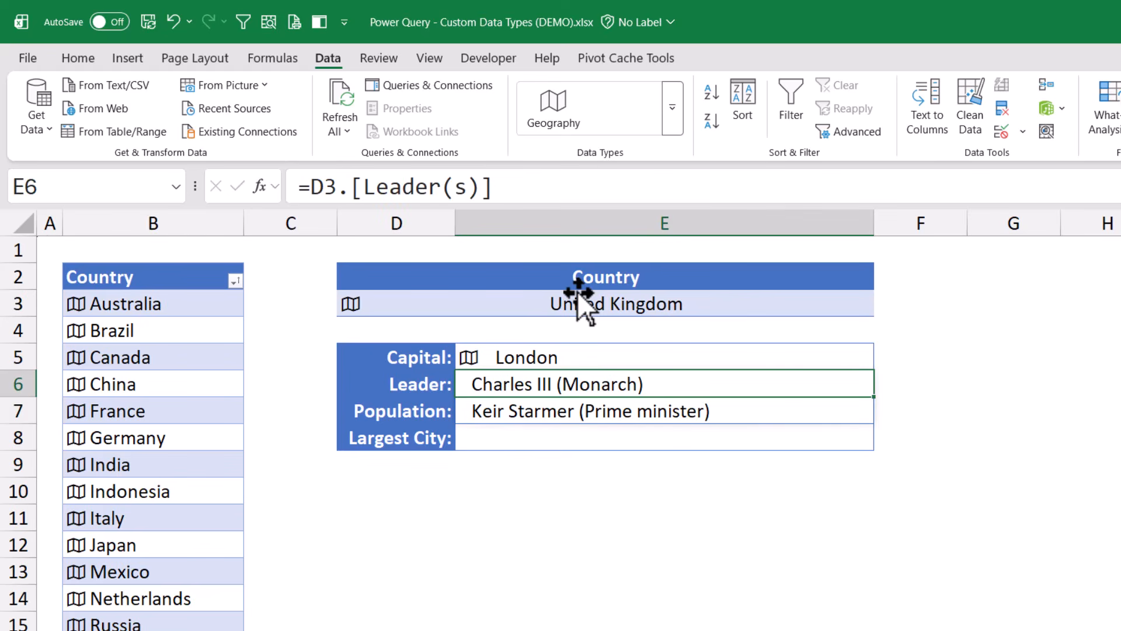
left_click(310, 185)
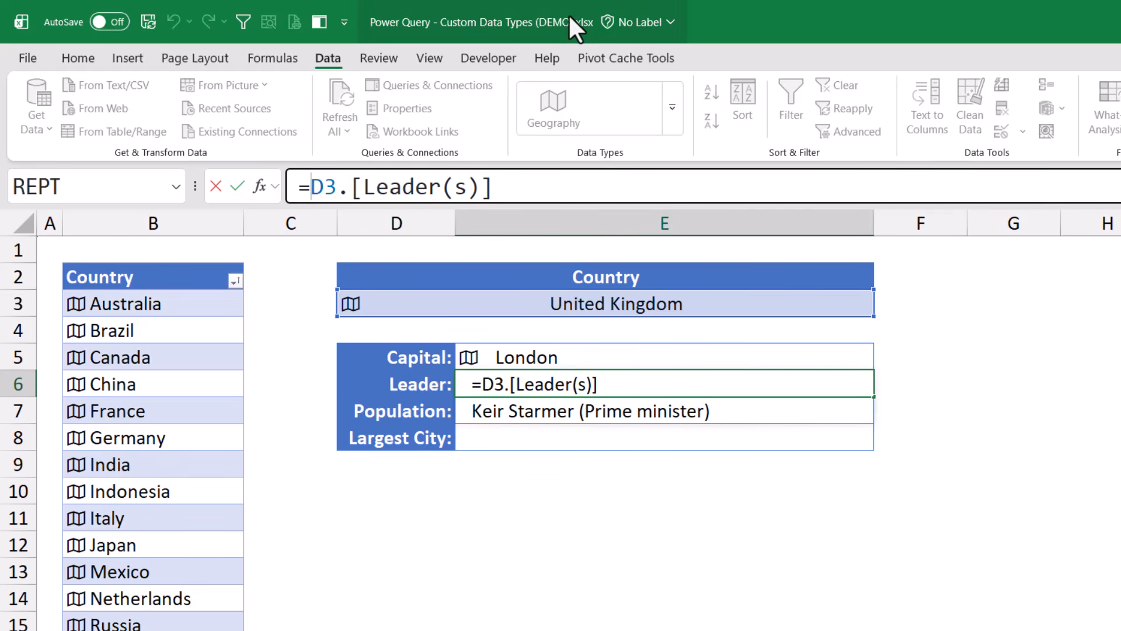
type("TAKE(")
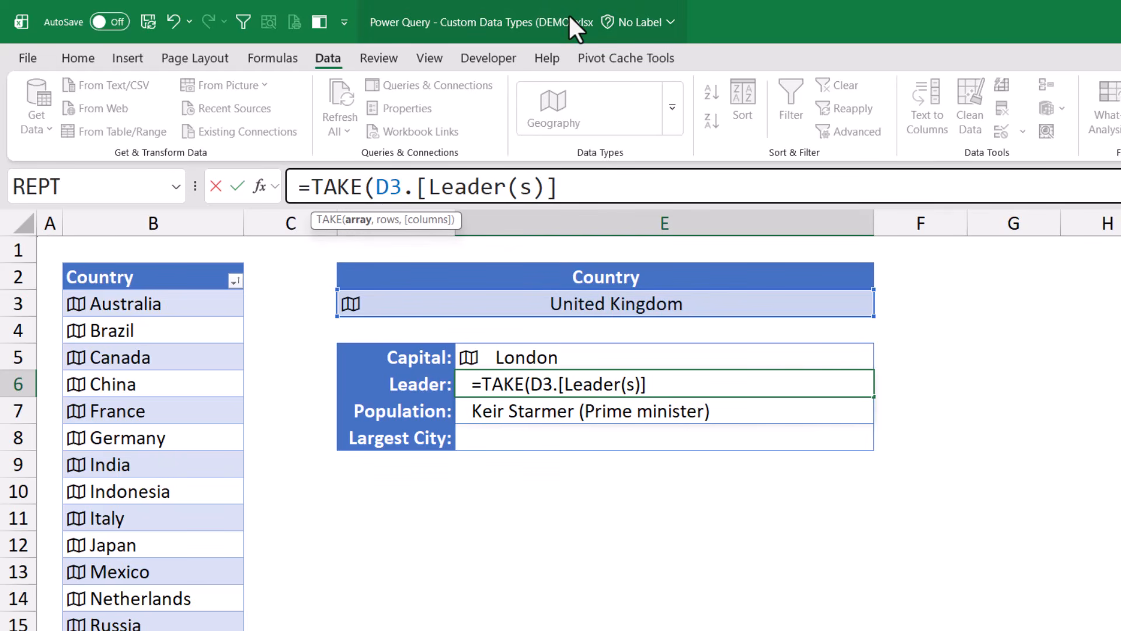
type(", 1")
type(")")
key("Return")
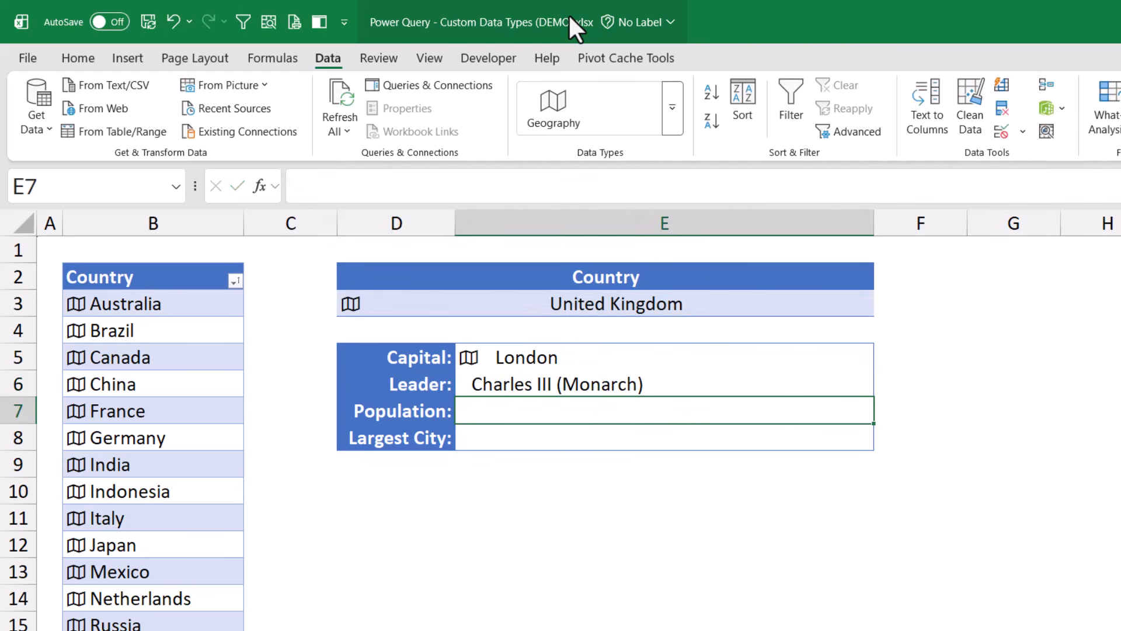
Fill Population (66,971,411) and Largest City (London) from D3, then view London's card
type("=")
left_click(584, 305)
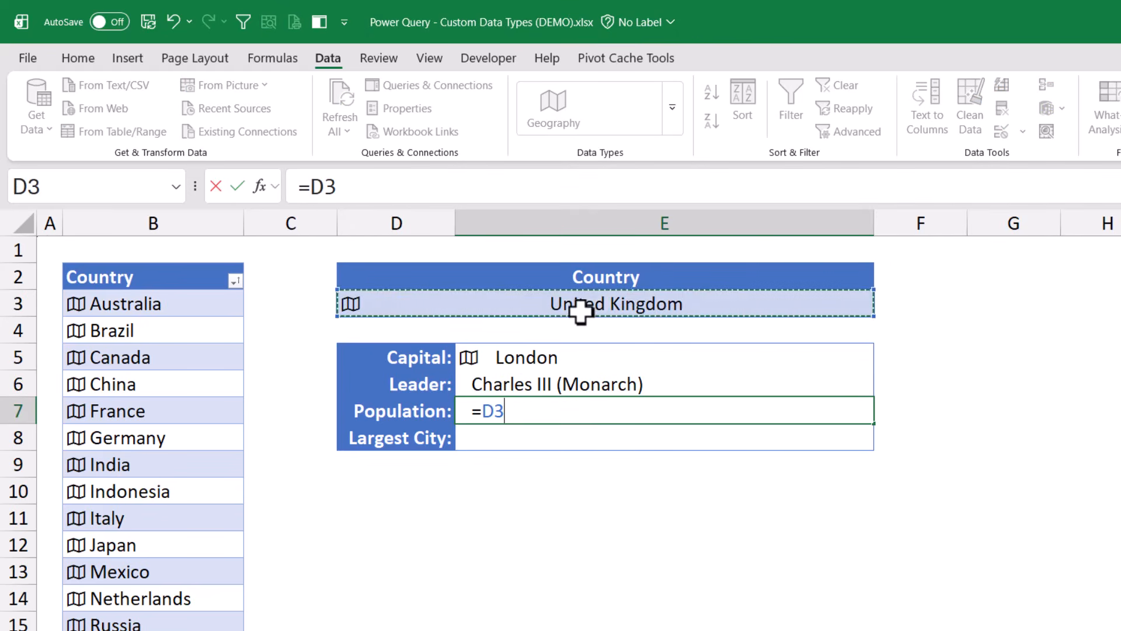
type(".p")
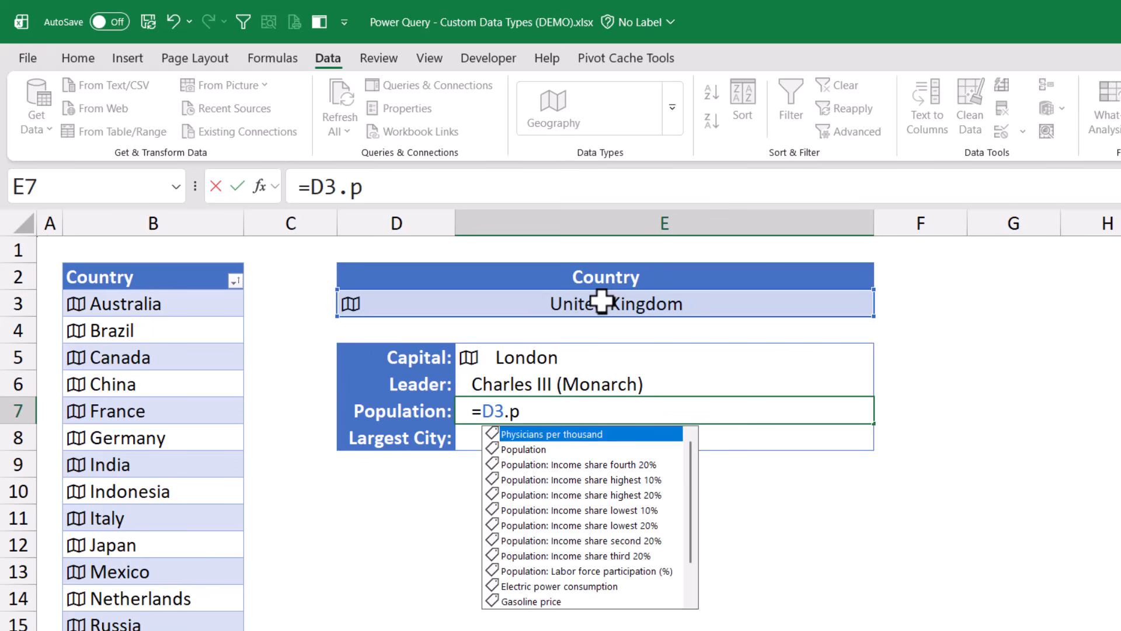
key("Tab")
key("Return")
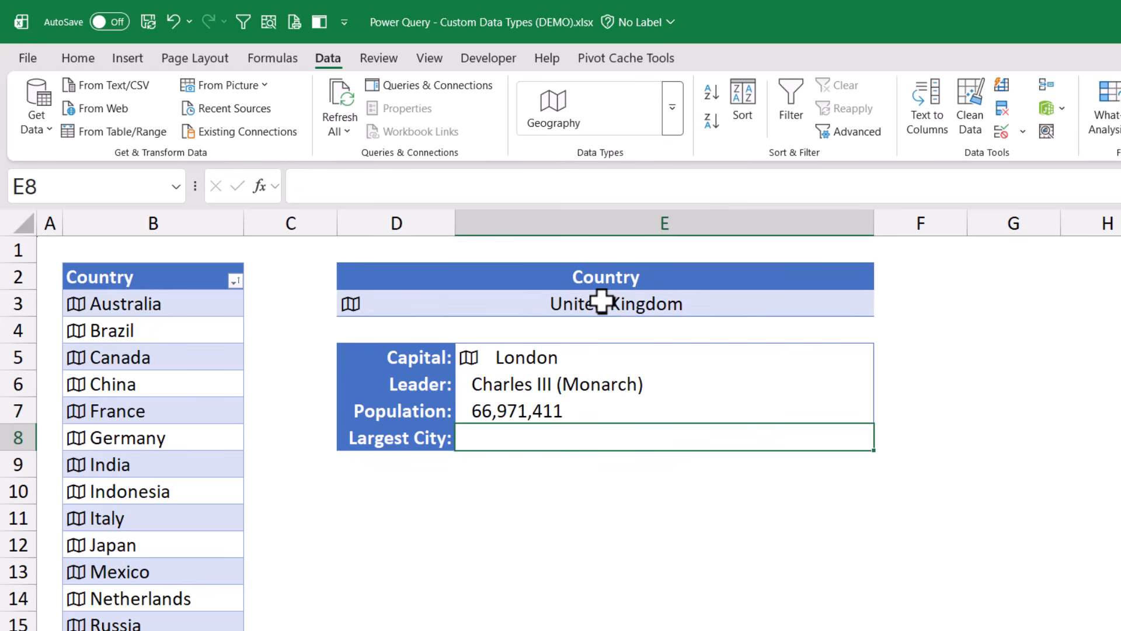
type("=")
left_click(601, 302)
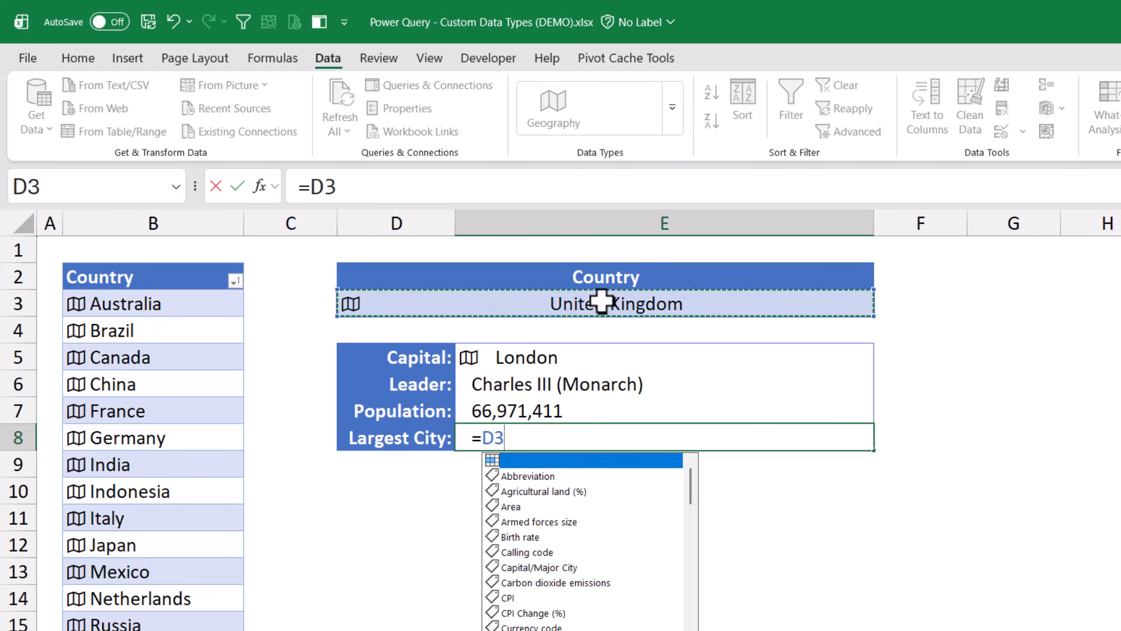
type(".l")
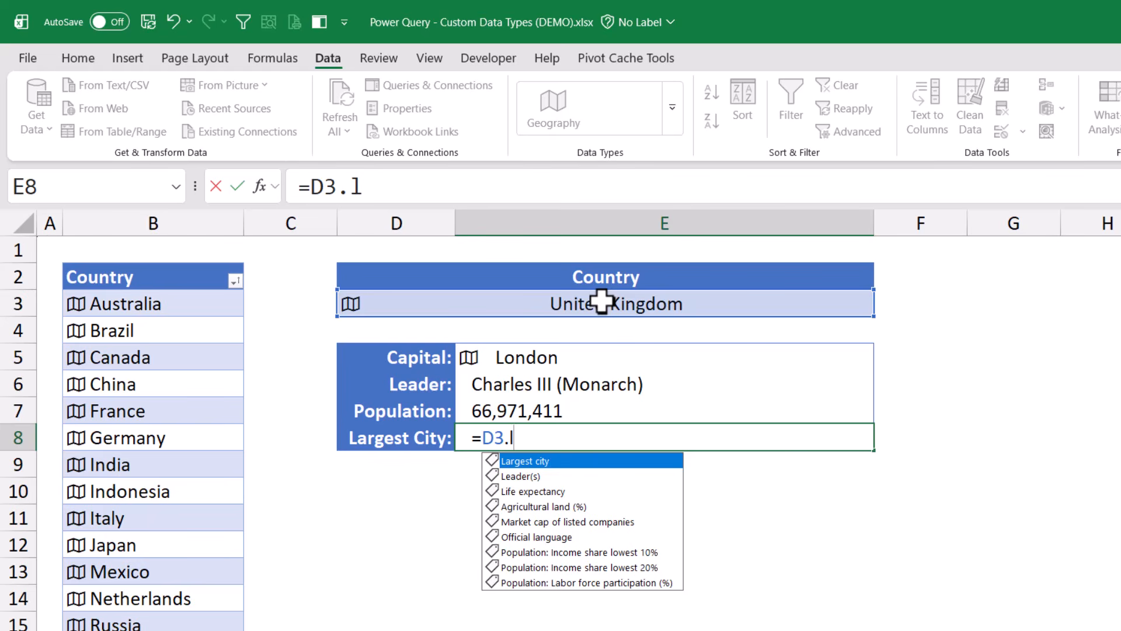
key("Tab")
key("Return")
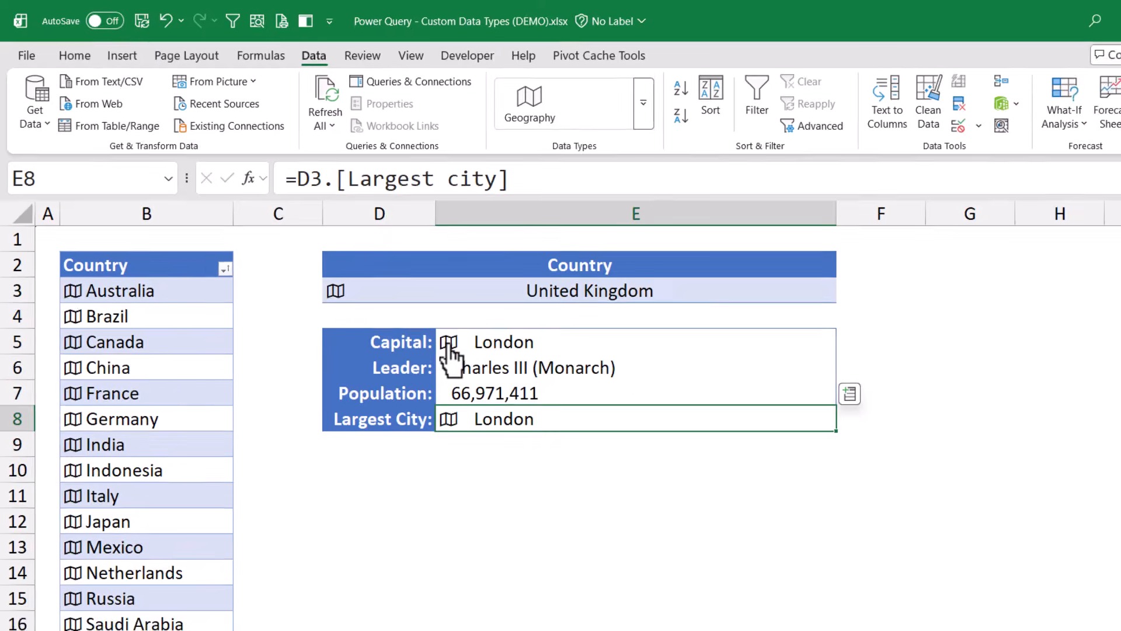
left_click(469, 359)
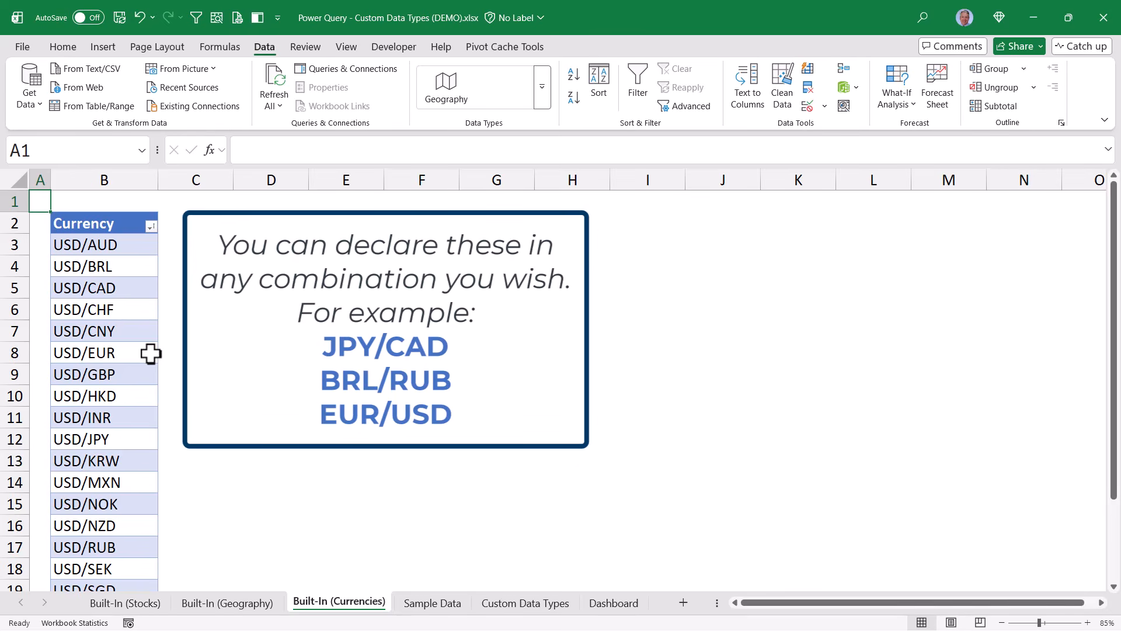
Convert the USD currency pairs in the Currency column to the Currencies data type
left_click(99, 209)
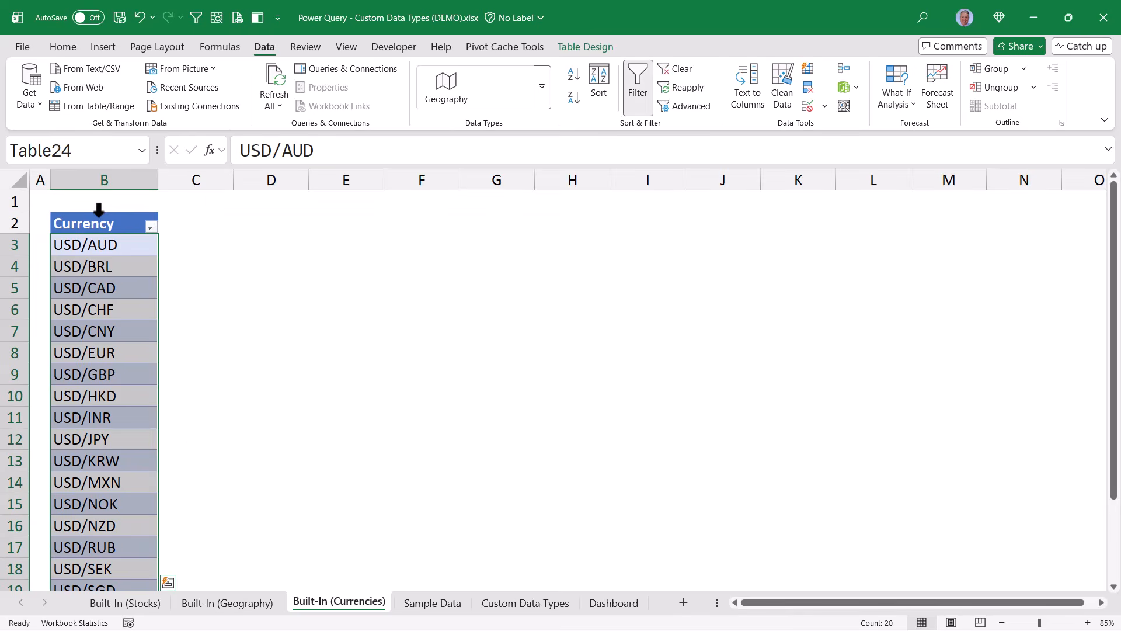
left_click(542, 88)
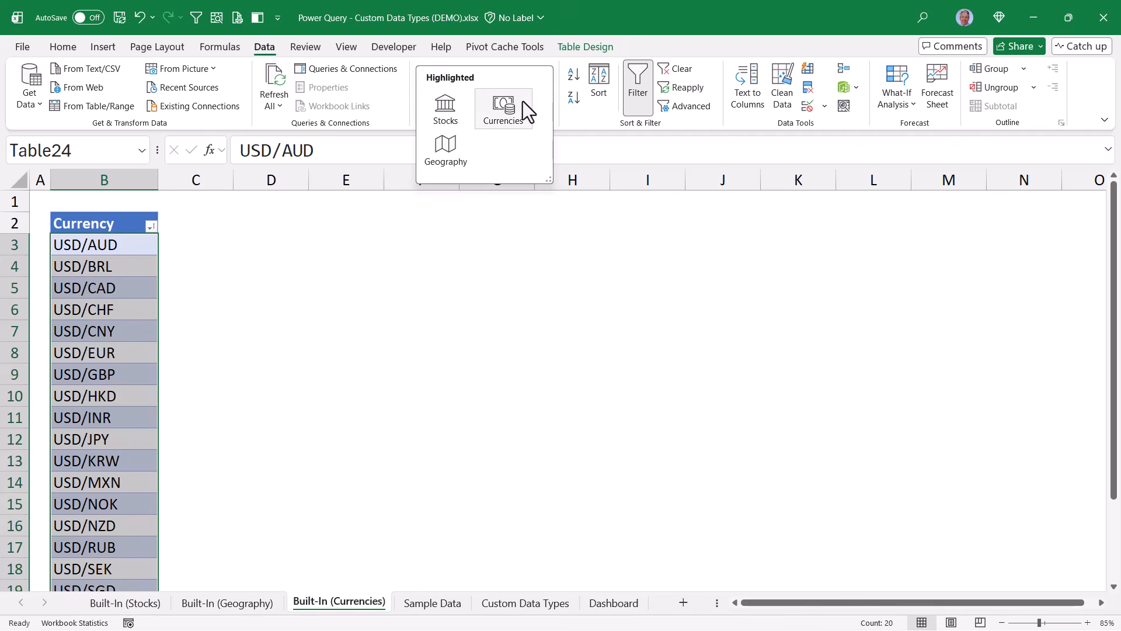
left_click(524, 100)
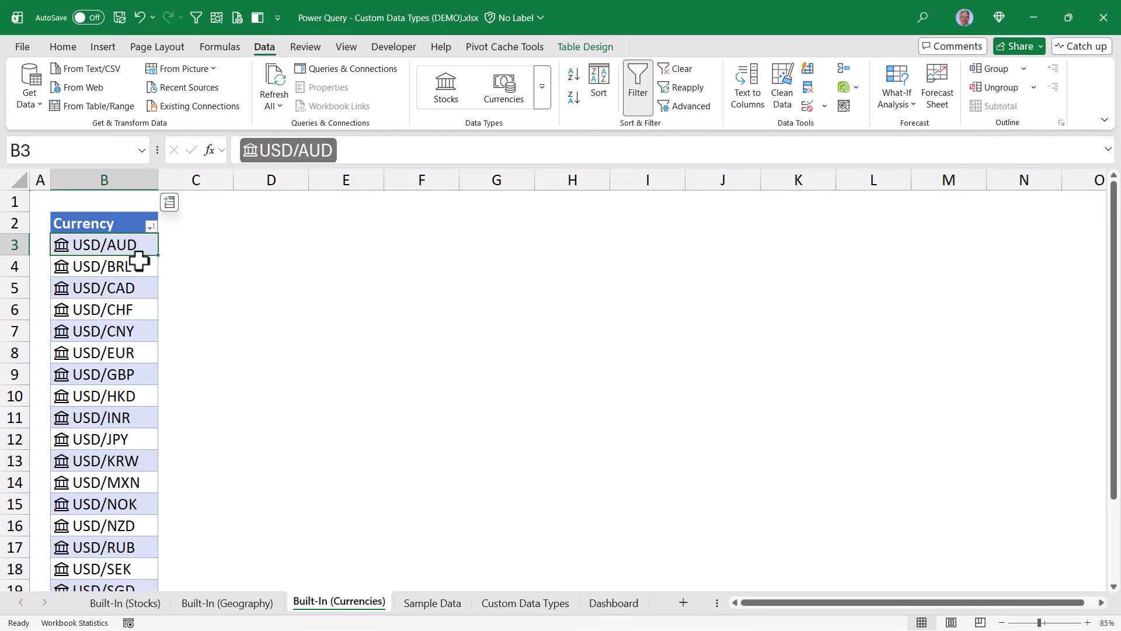
Sort the currency pairs A to Z, then by Price largest to smallest
left_click(151, 225)
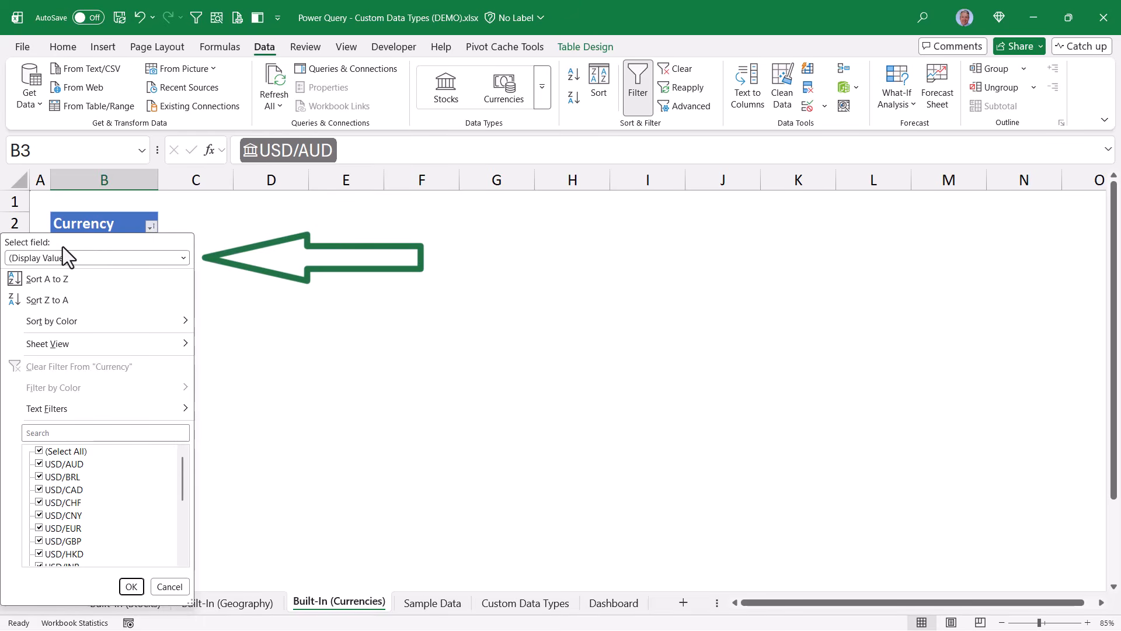
left_click(102, 225)
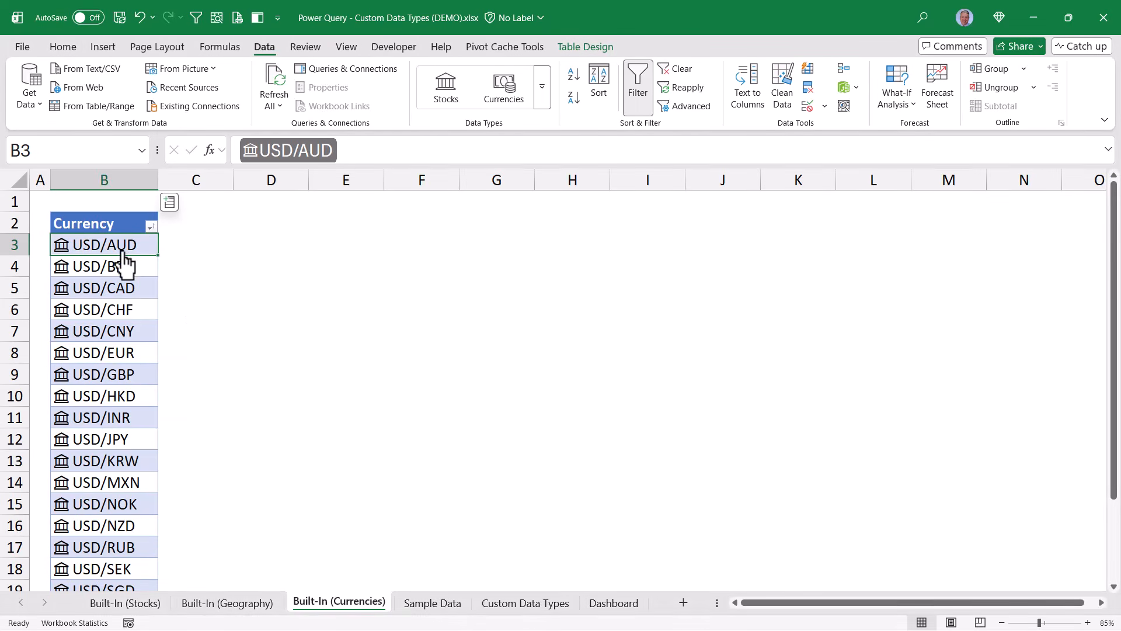
key("alt+Down")
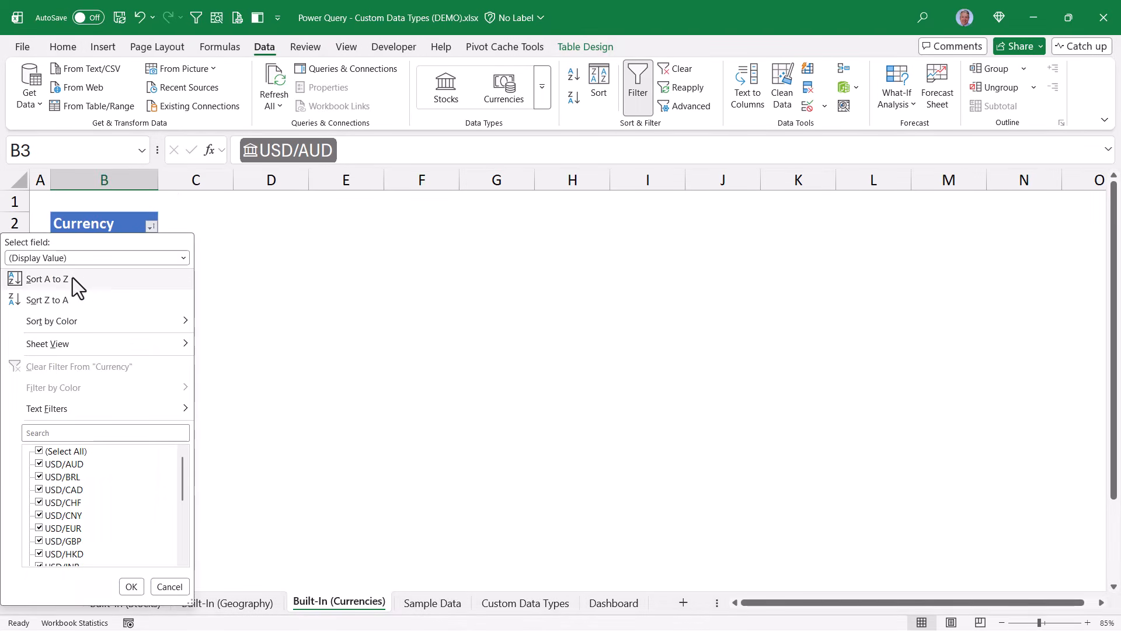
left_click(73, 278)
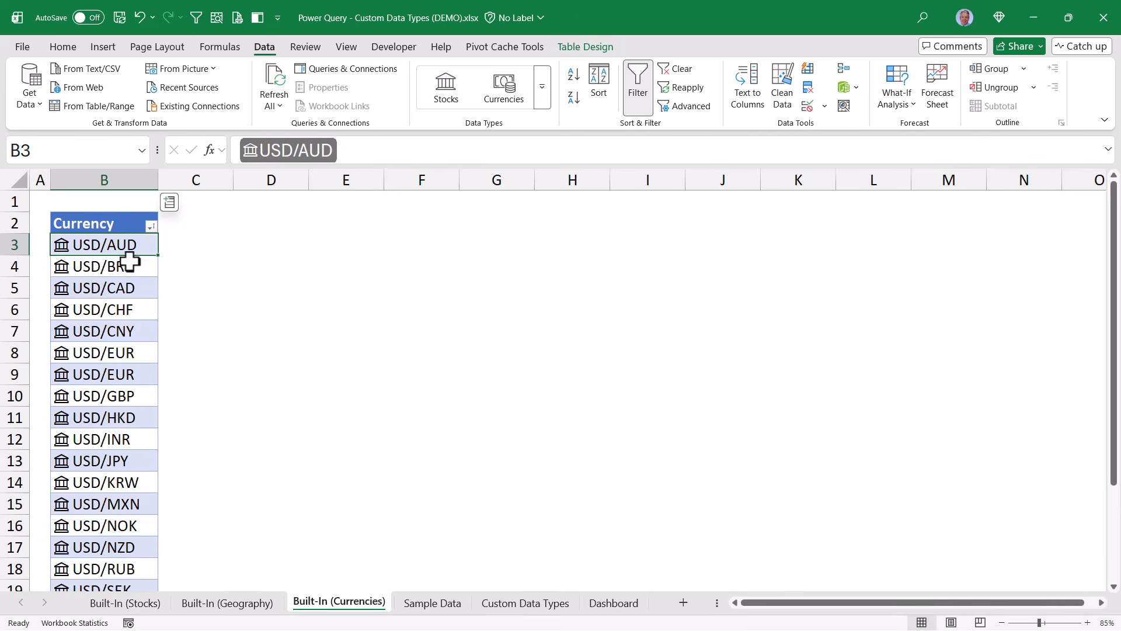
key("alt+Down")
left_click(183, 257)
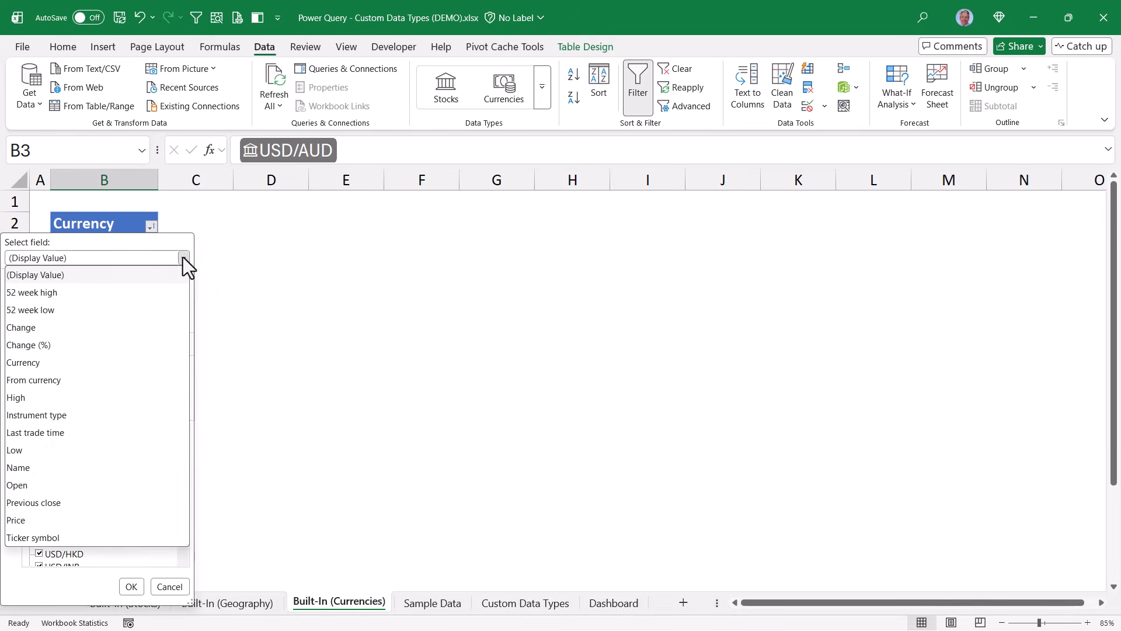
left_click(81, 521)
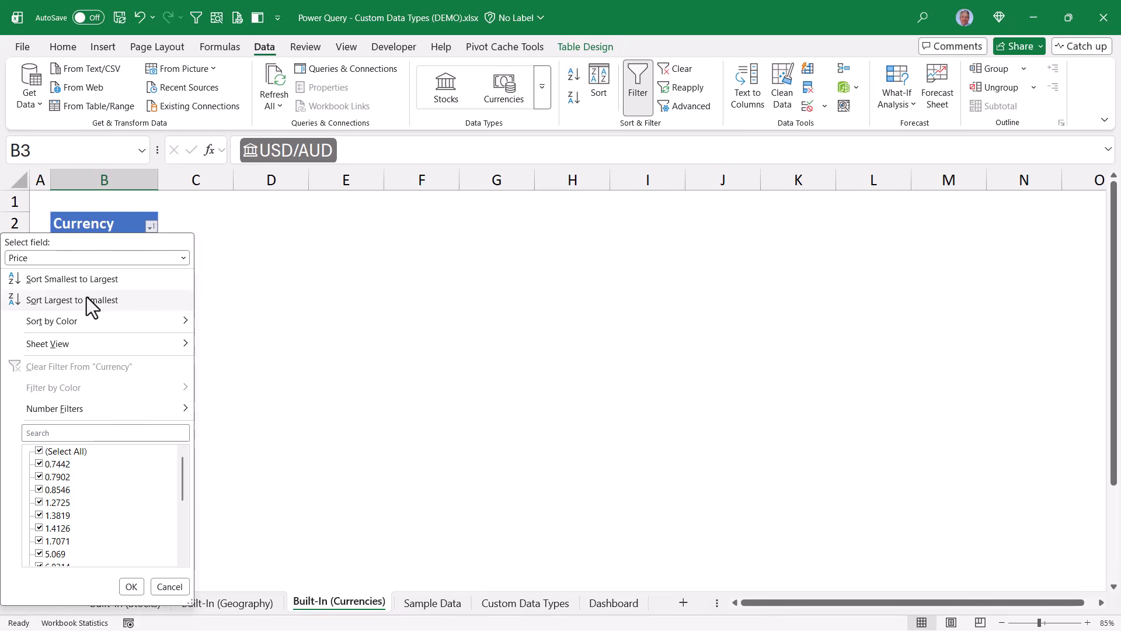
left_click(91, 300)
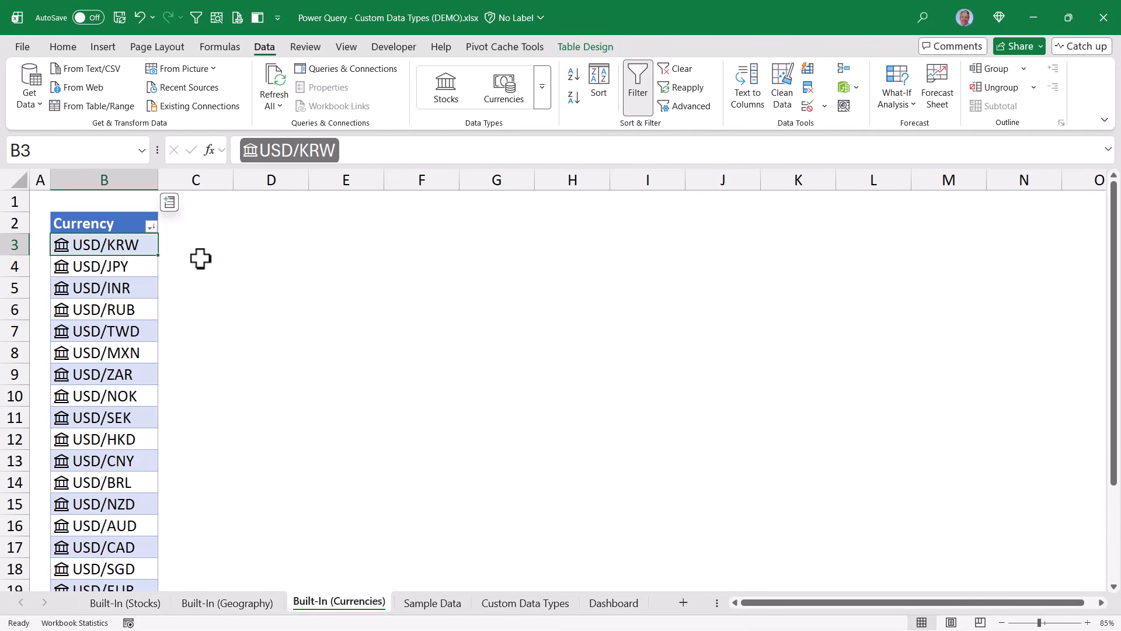
Re-sort by 52 week high largest first, then by Name field A to Z
left_click(151, 226)
left_click(184, 258)
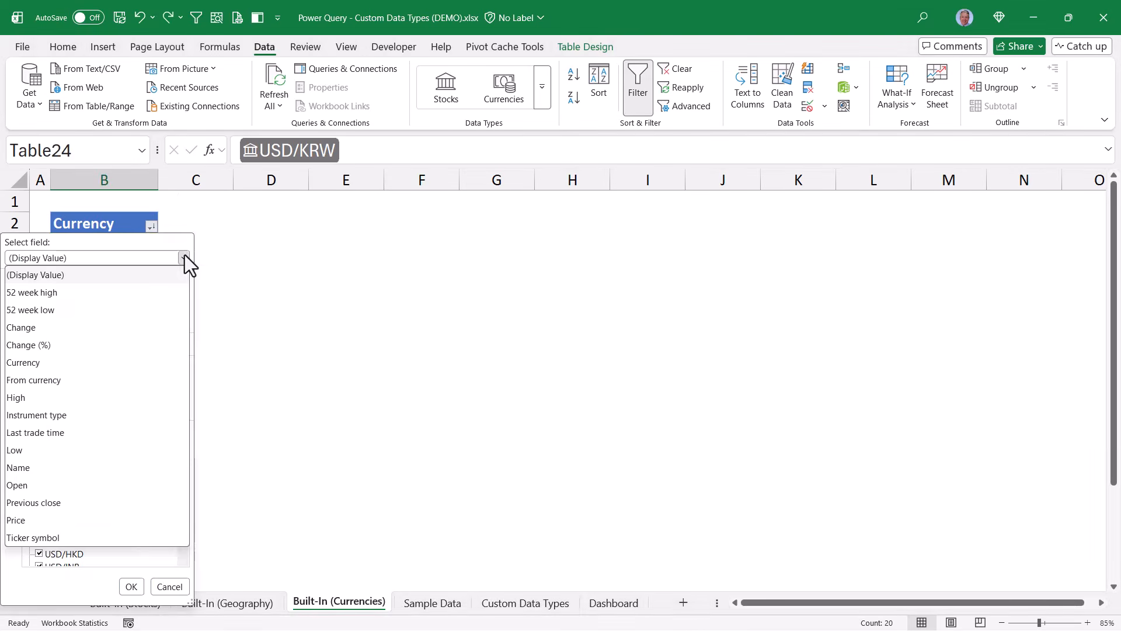
left_click(83, 293)
left_click(85, 299)
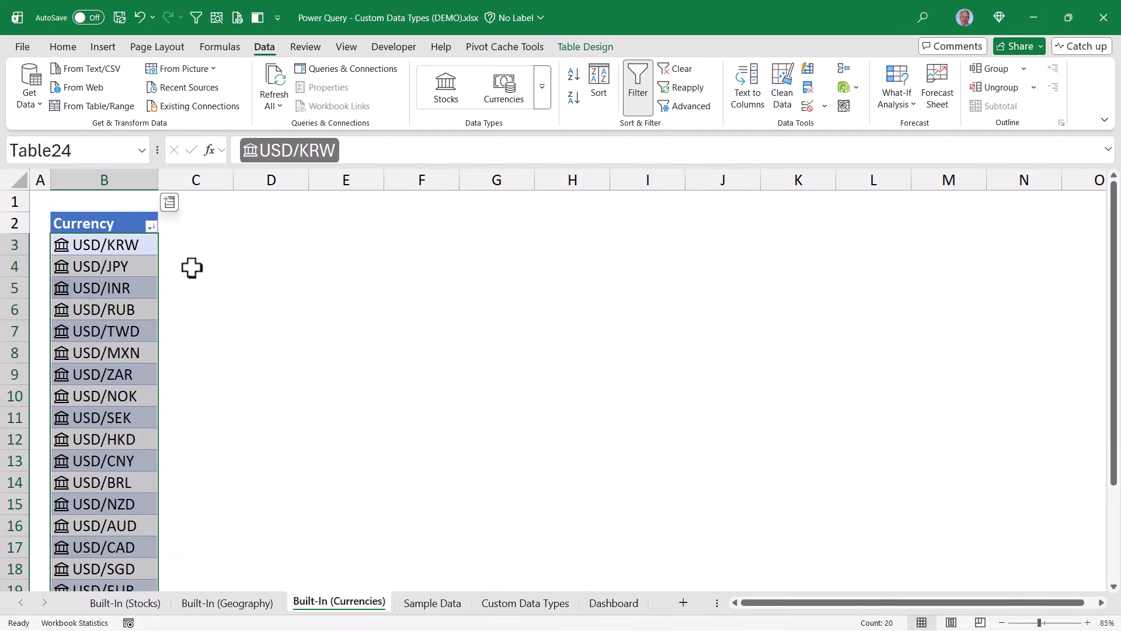
left_click(151, 225)
left_click(183, 258)
left_click(69, 470)
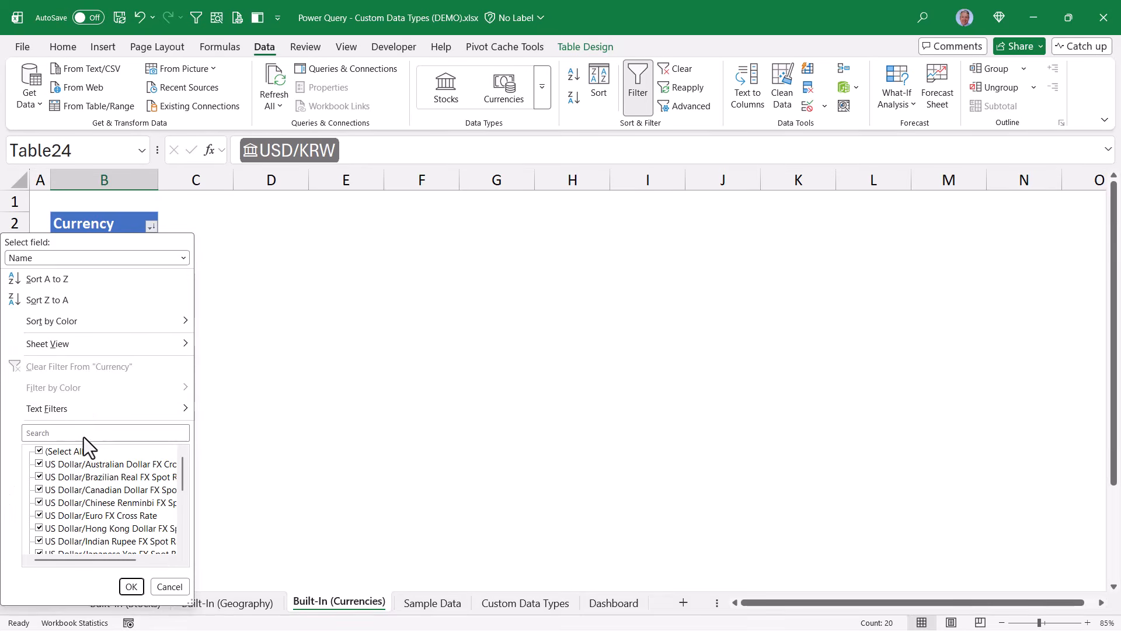
left_click(47, 278)
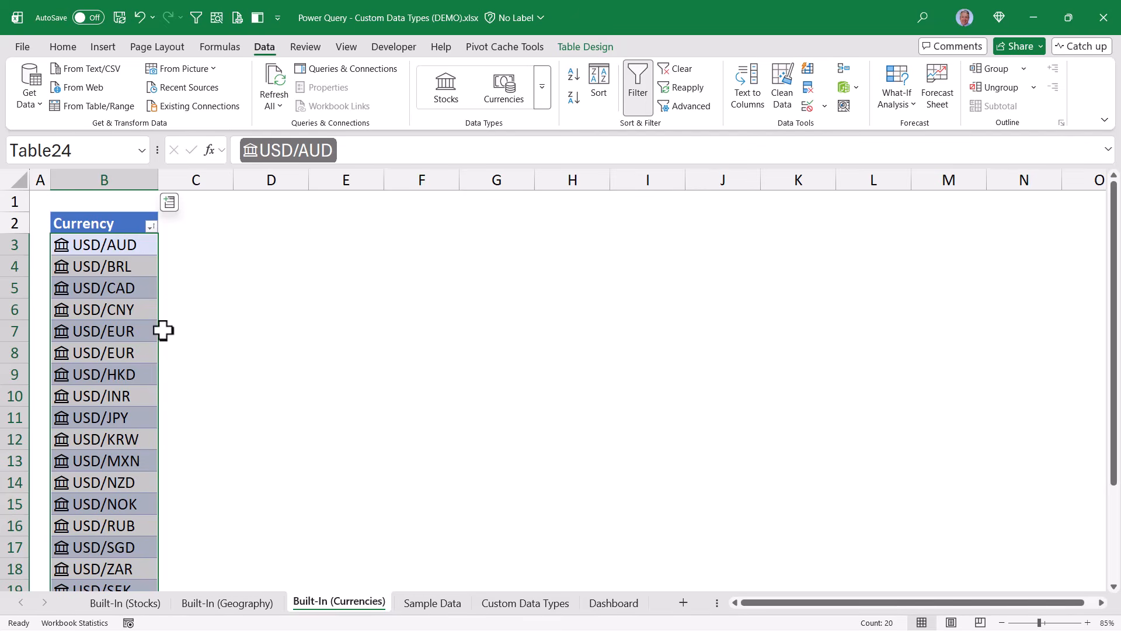
Add Name, Price and Change (%) columns from the currency fields beside each pair
left_click(169, 202)
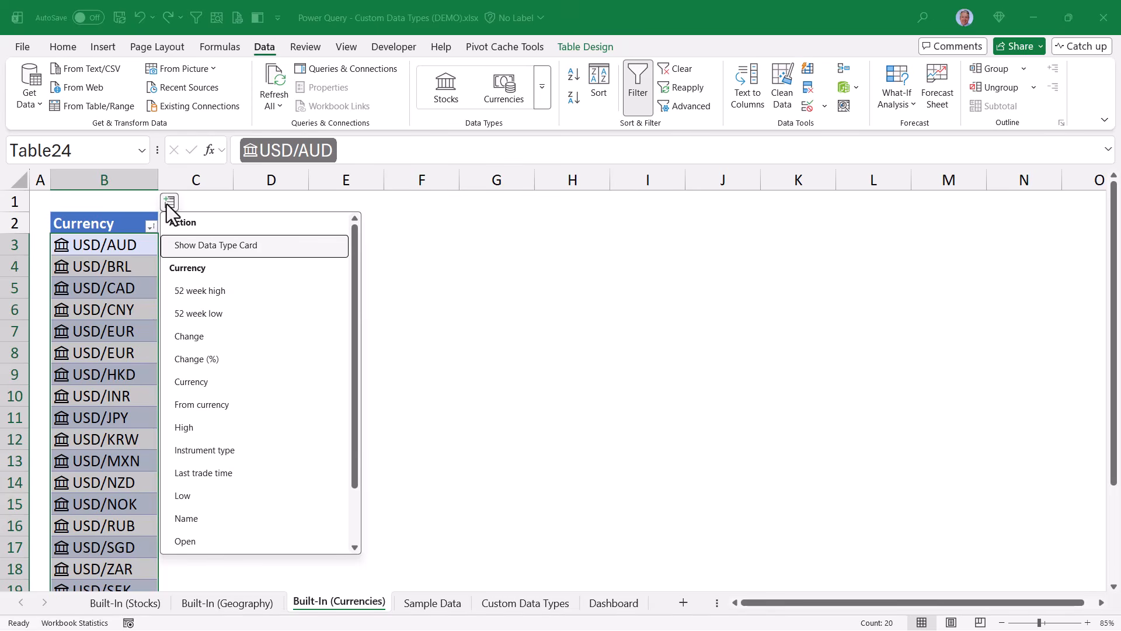
left_click(217, 518)
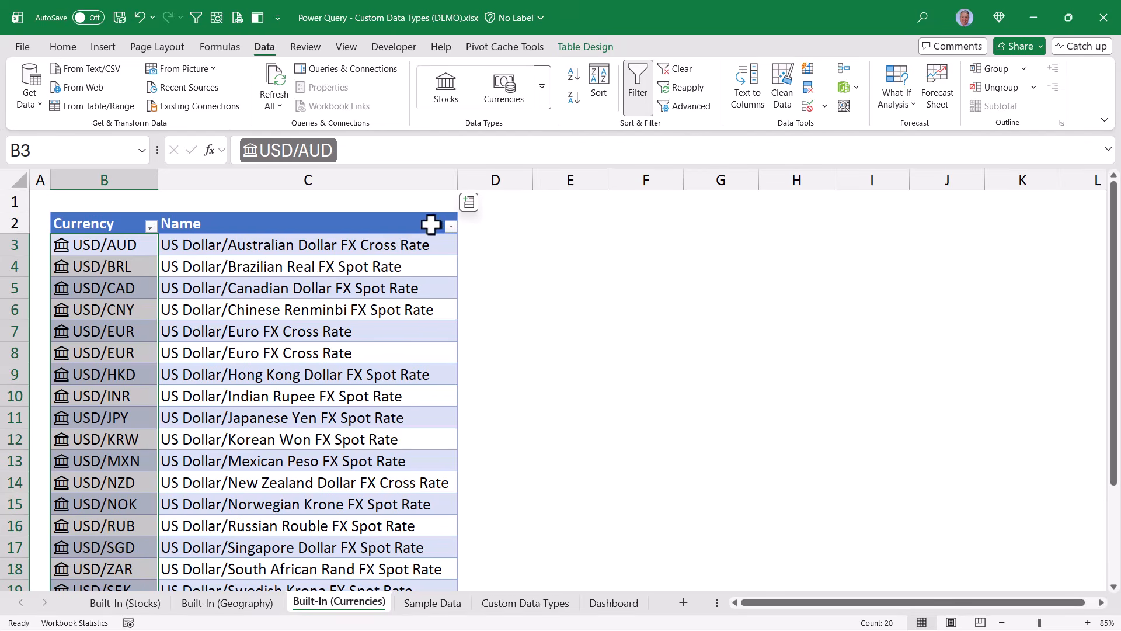
left_click(468, 203)
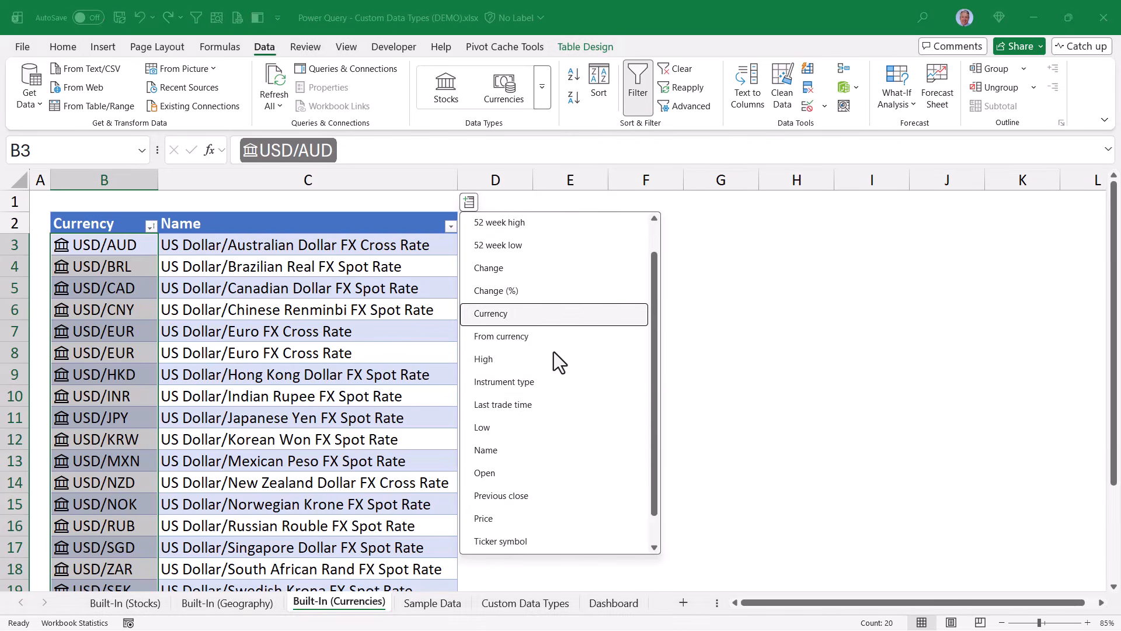
left_click(506, 513)
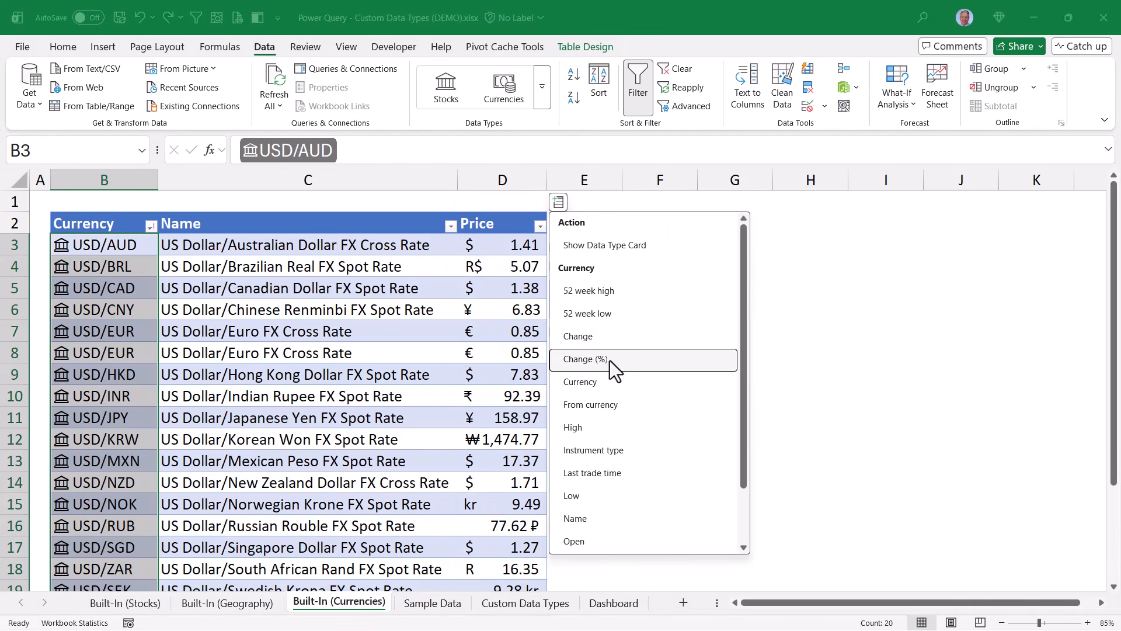
left_click(609, 360)
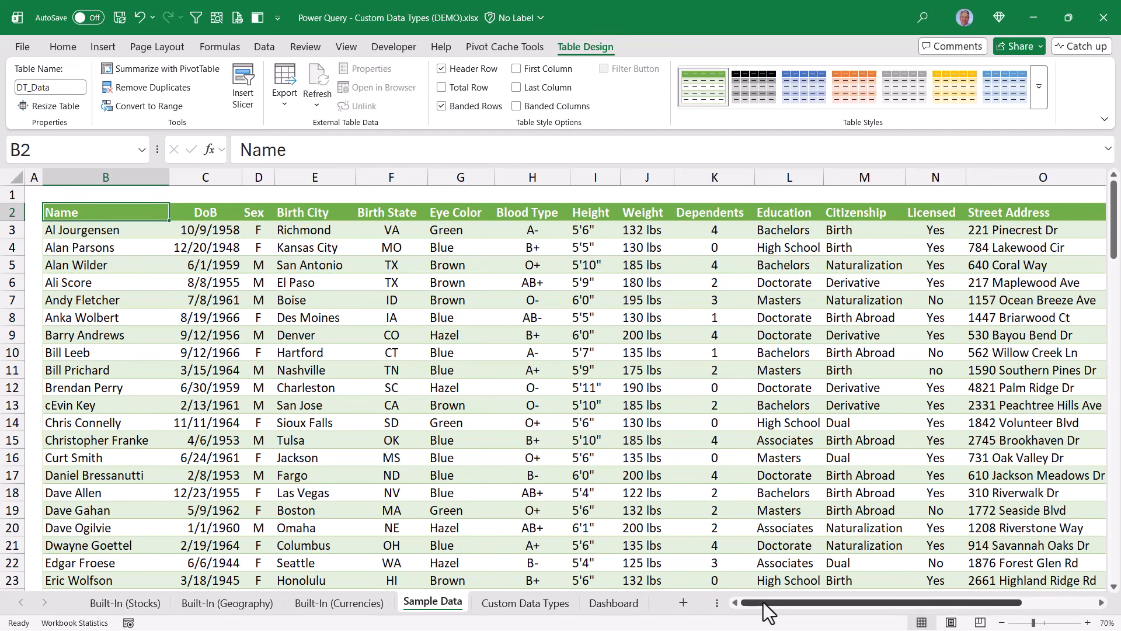
Scroll across the DT_Data employee table's columns on the Sample Data sheet, then switch to the Data tab
left_click_drag(762, 601, 863, 594)
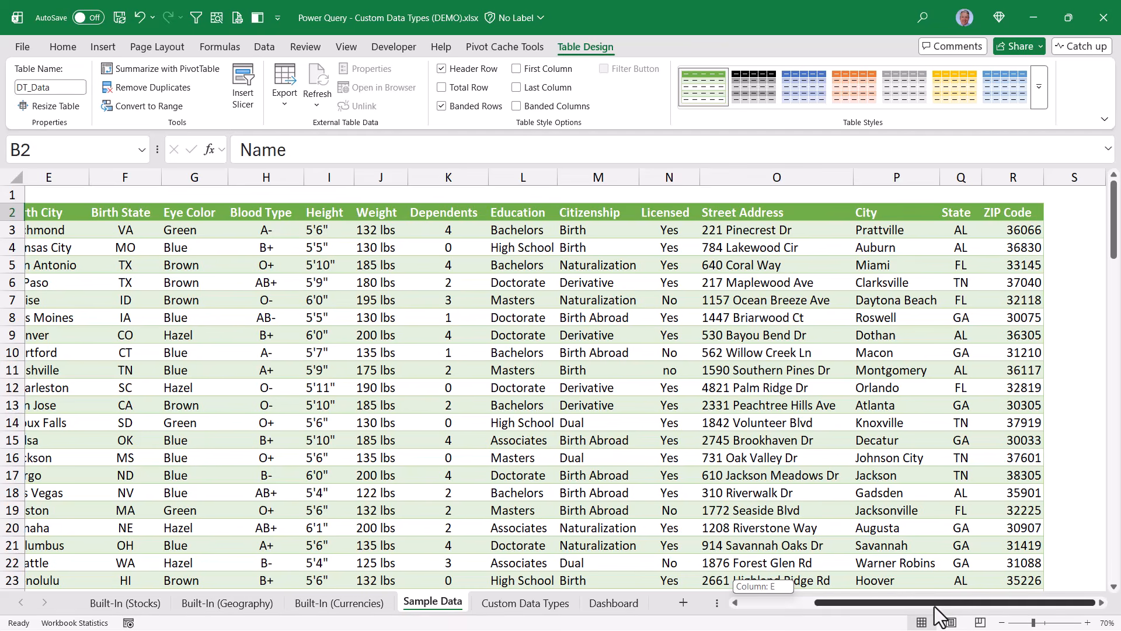
left_click_drag(935, 607, 979, 546)
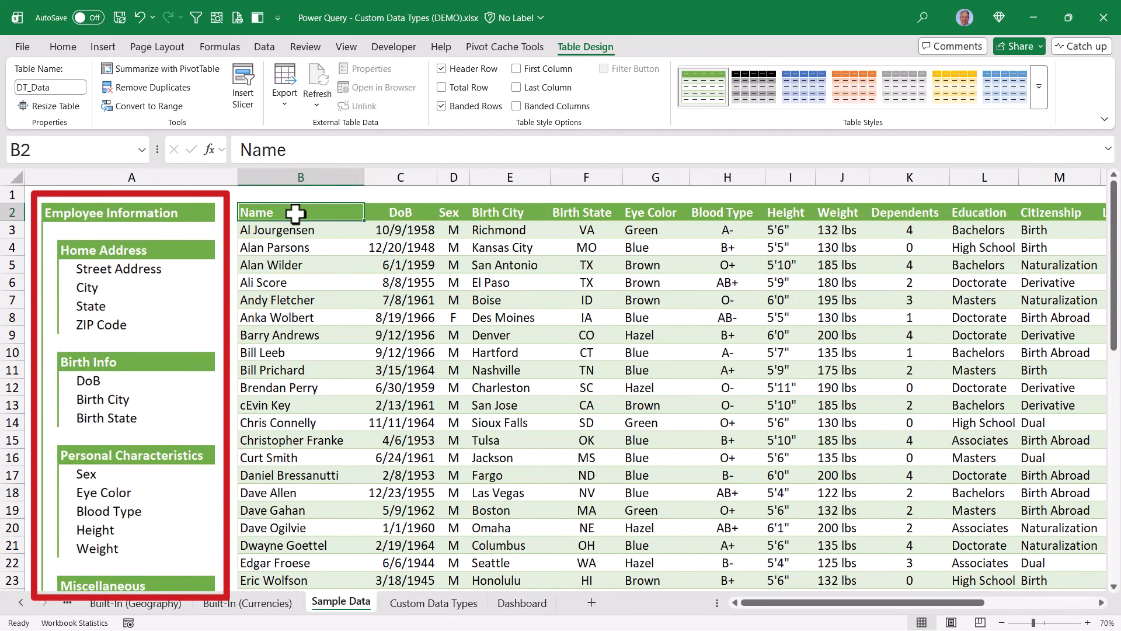
left_click(264, 47)
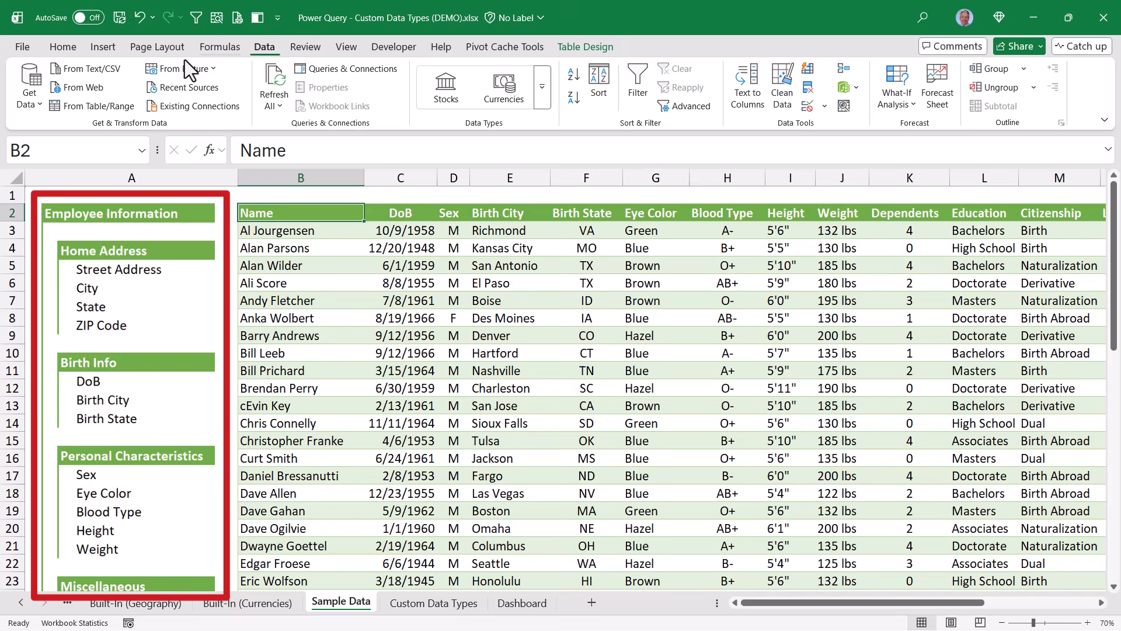
Load the DT_Data table into Power Query and select Street Address through ZIP Code
left_click(89, 108)
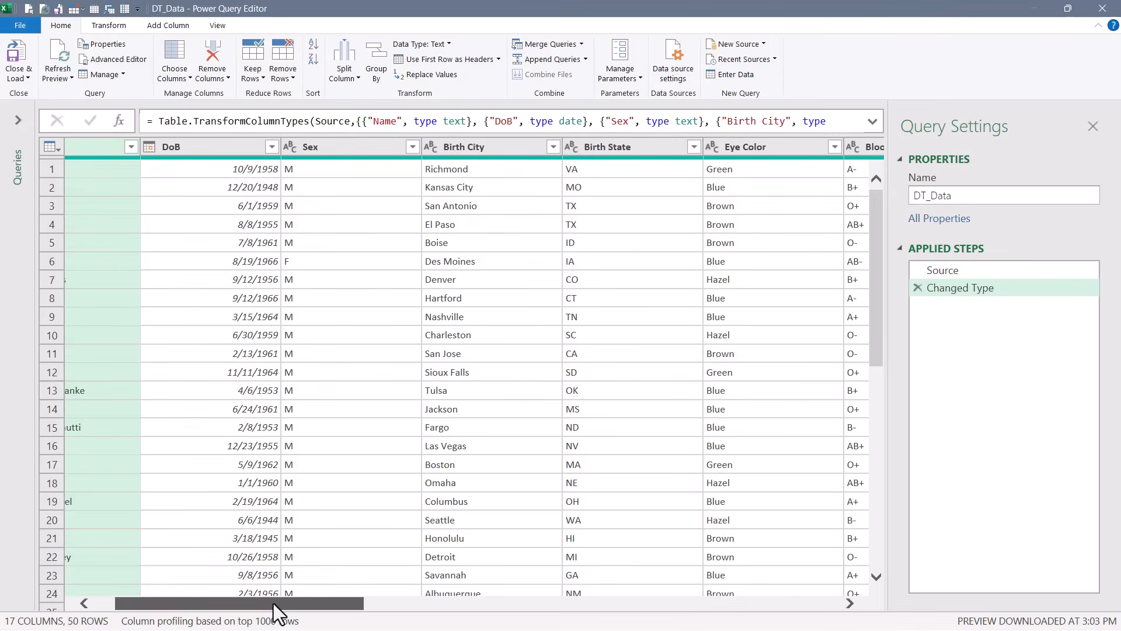
left_click_drag(273, 604, 756, 624)
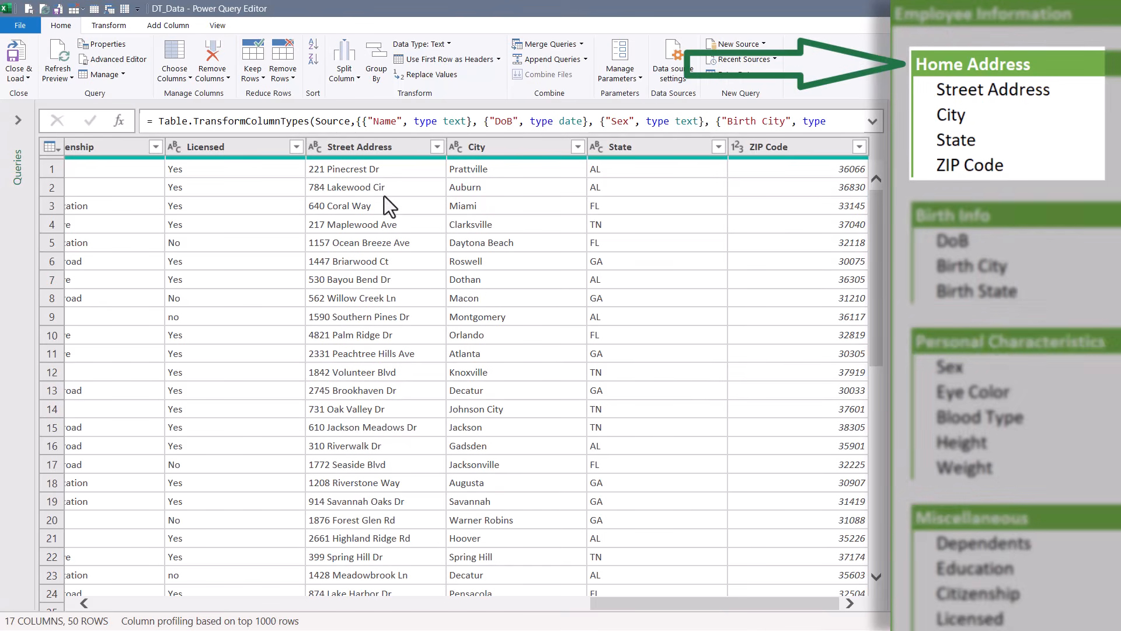
left_click(369, 146)
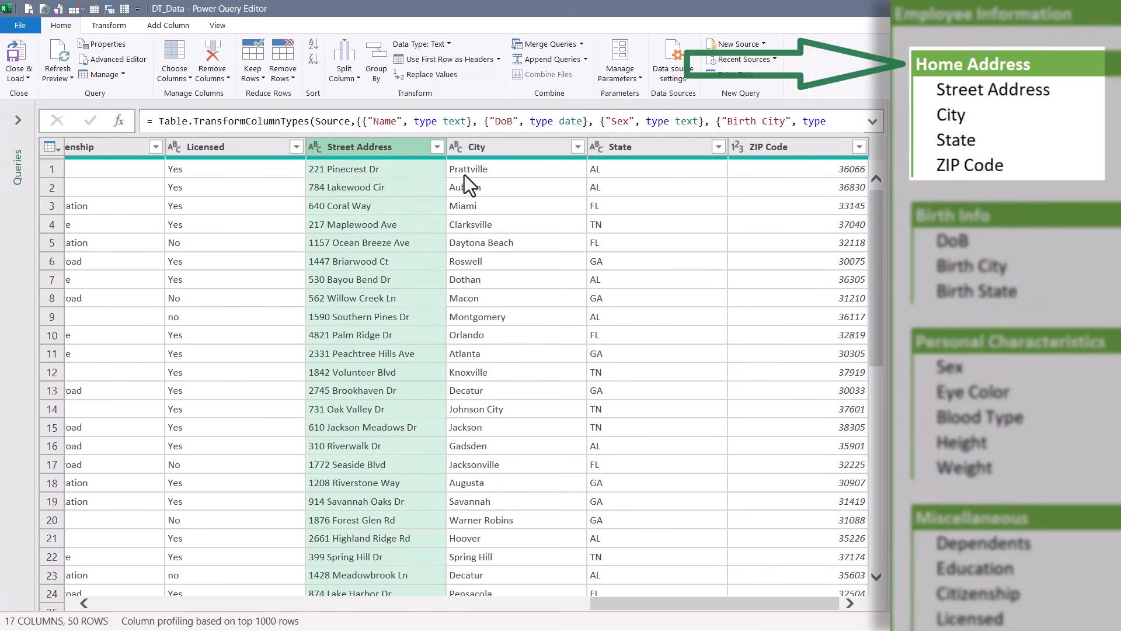
left_click(516, 146, "ctrl")
left_click(646, 146, "ctrl")
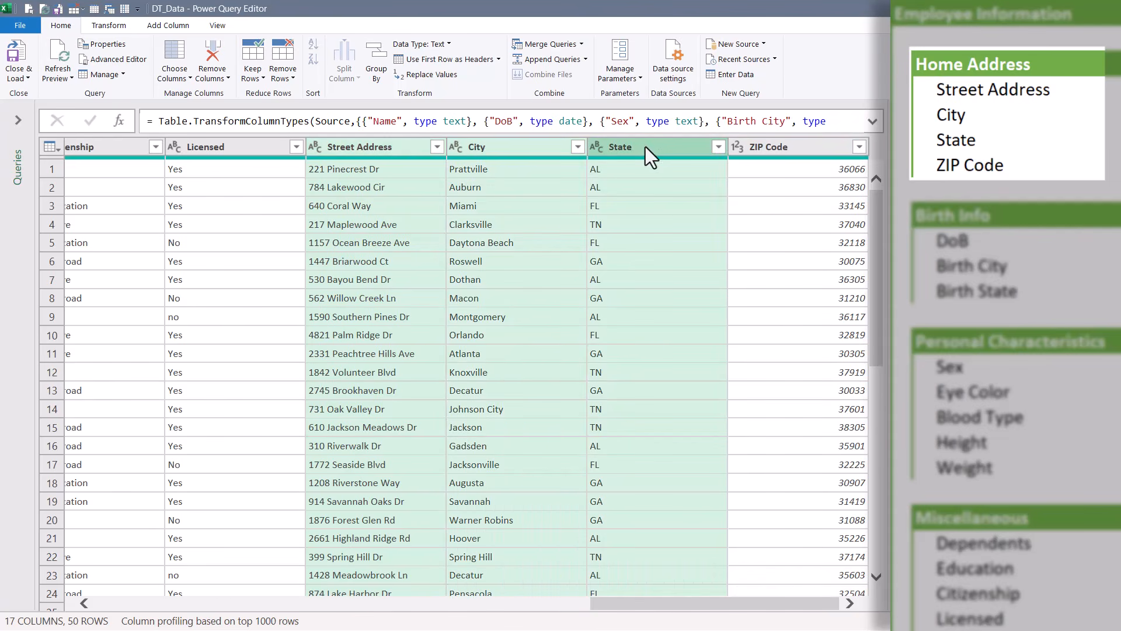
left_click(782, 147, "ctrl")
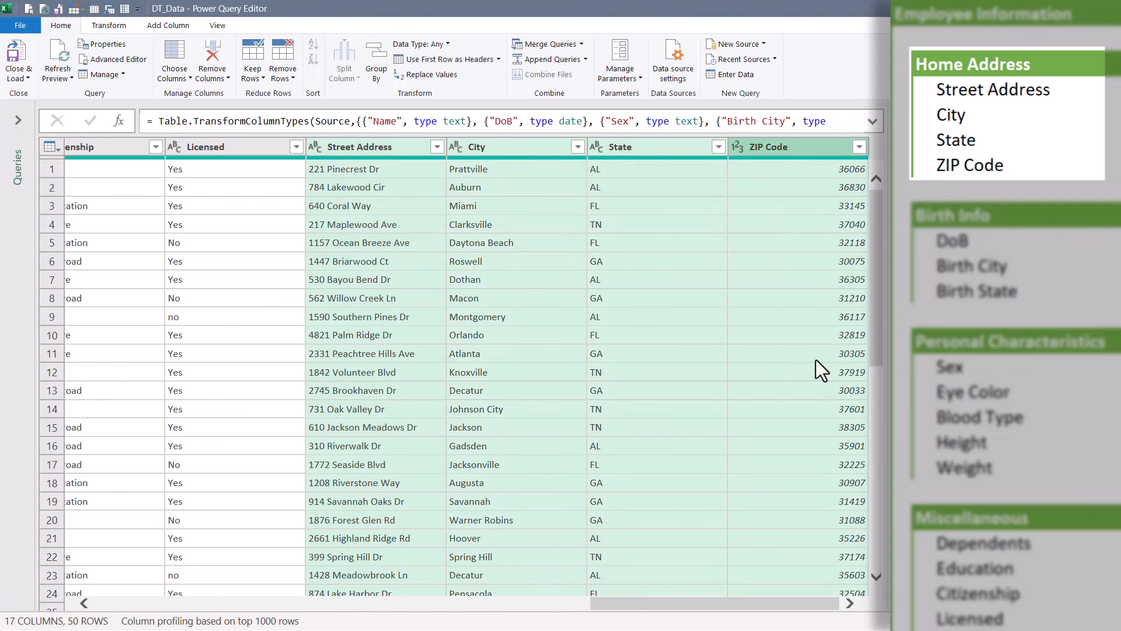
left_click(371, 148)
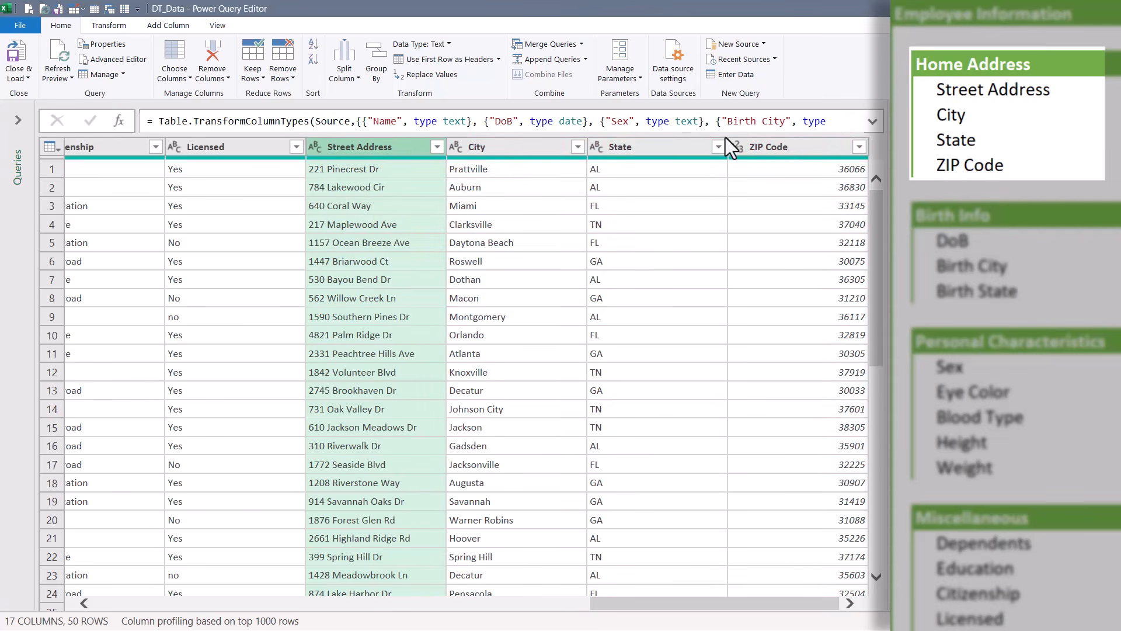
left_click(778, 146, "shift")
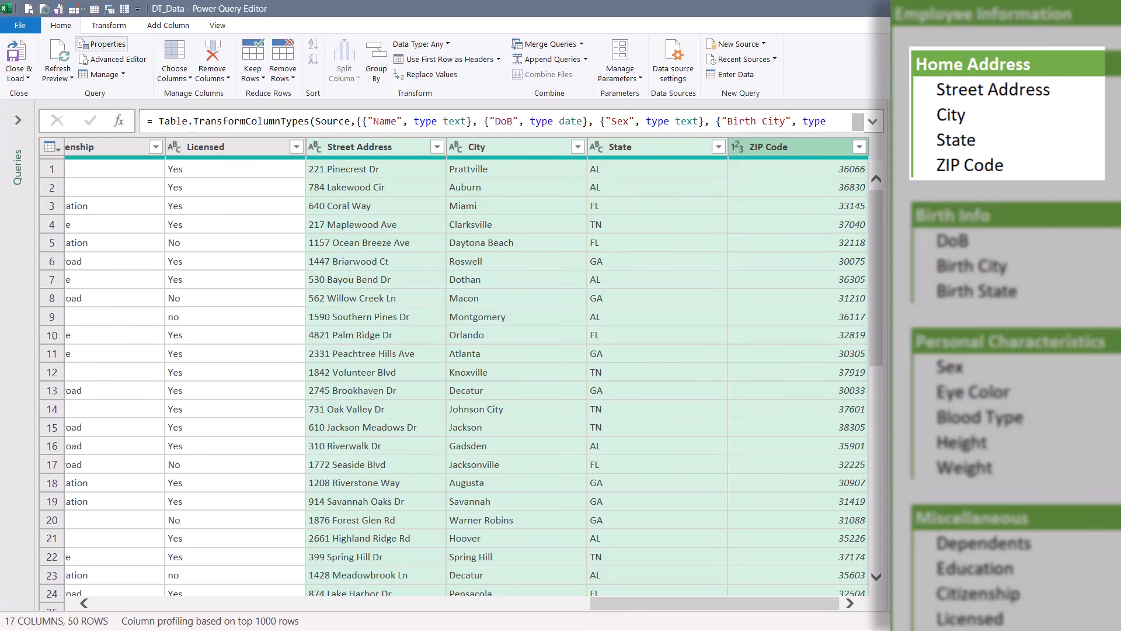
Create a data type named 'Home Address' from those columns, displaying Street Address
left_click(100, 24)
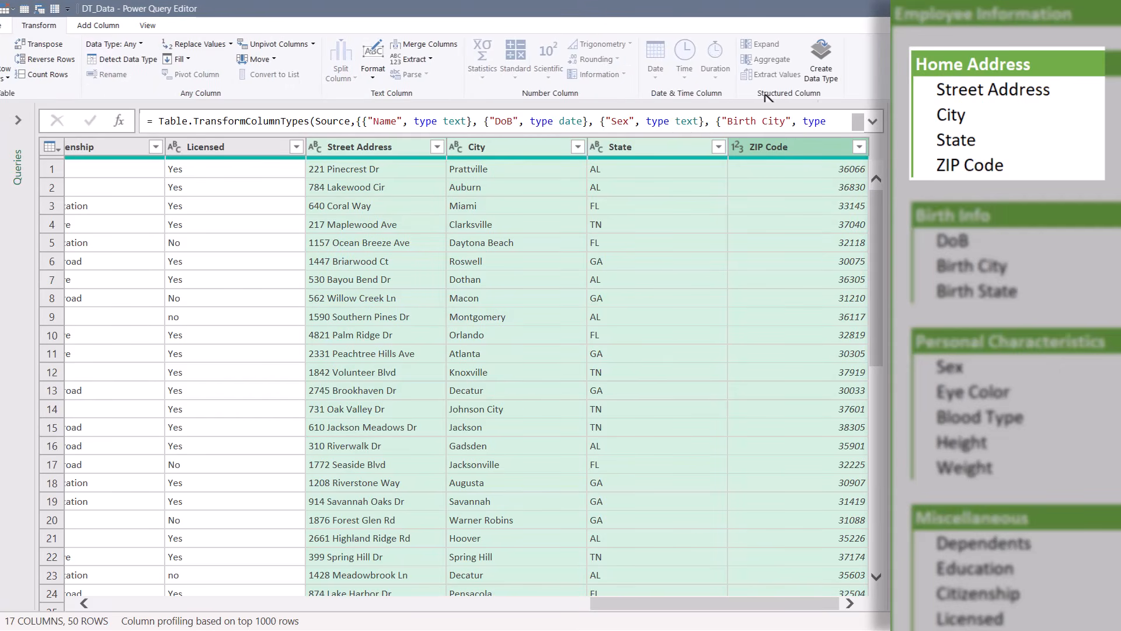
left_click(821, 78)
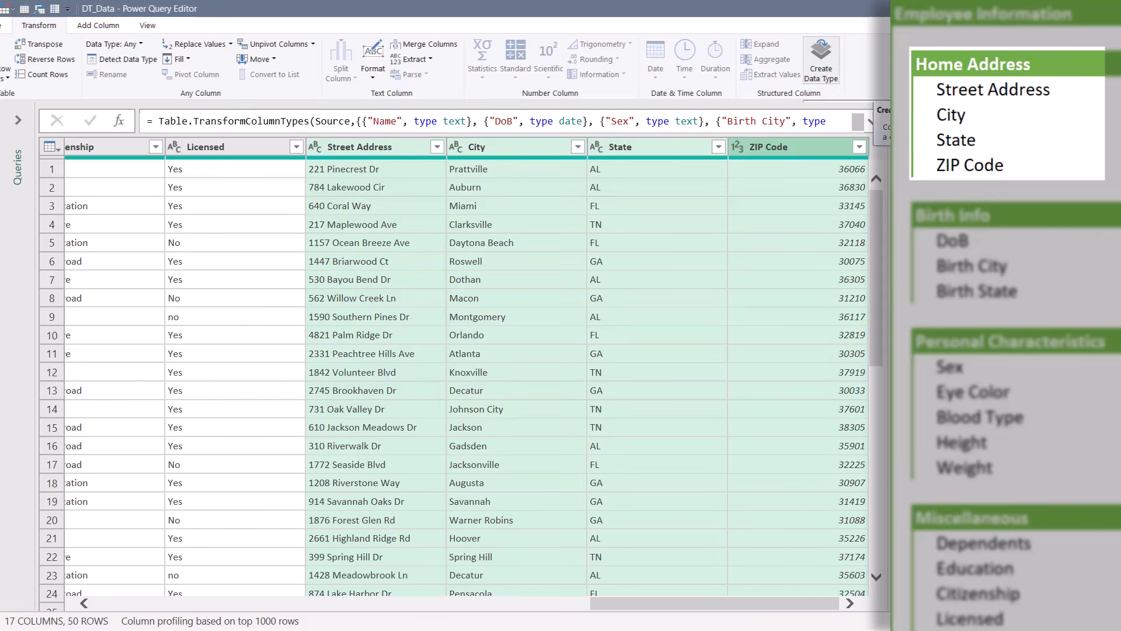
left_click_drag(382, 308, 235, 304)
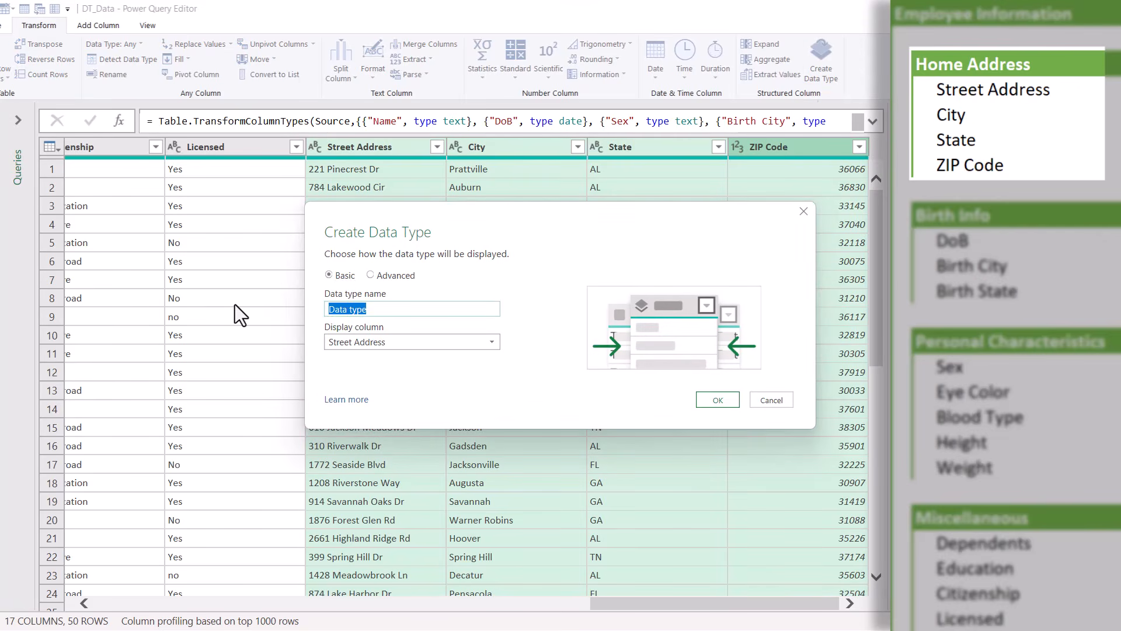
type("Home Address")
left_click(489, 341)
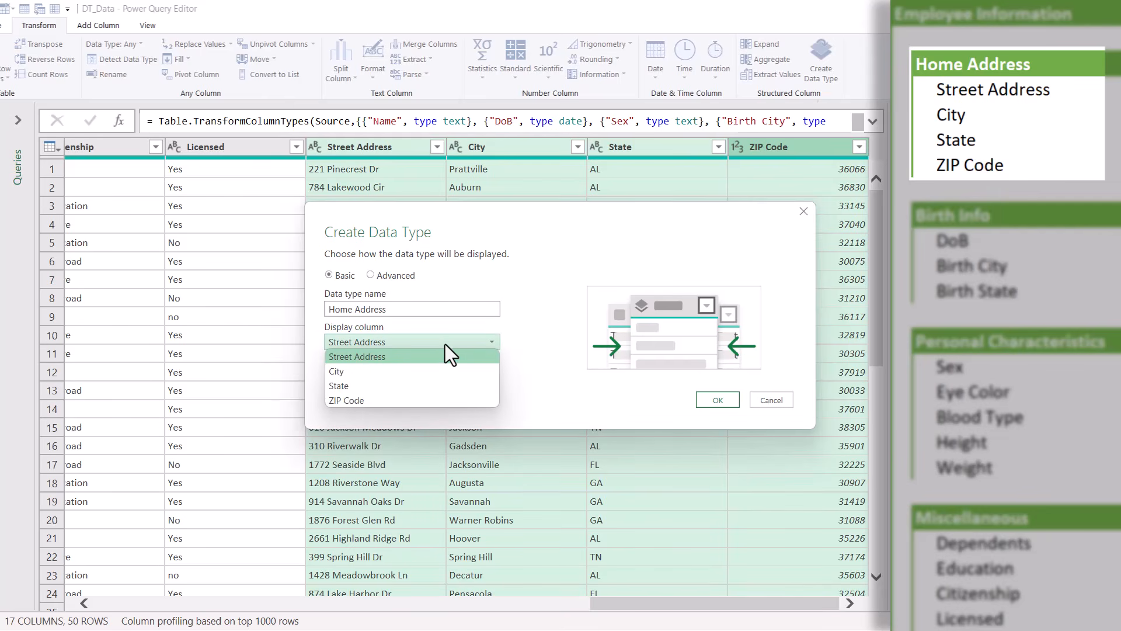
left_click(388, 357)
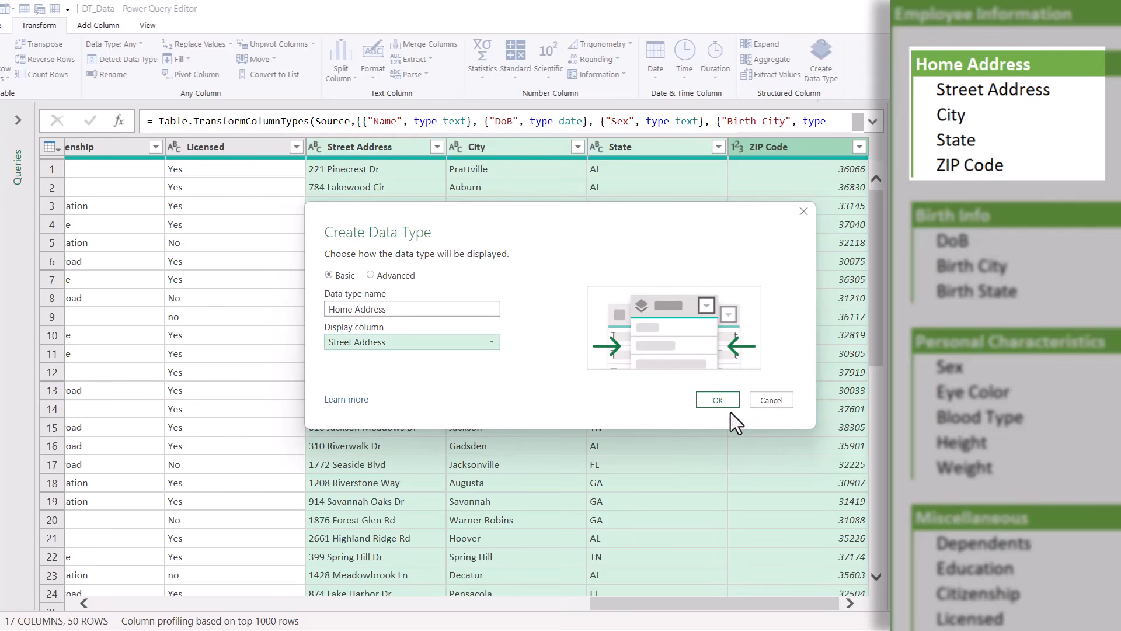
left_click(717, 400)
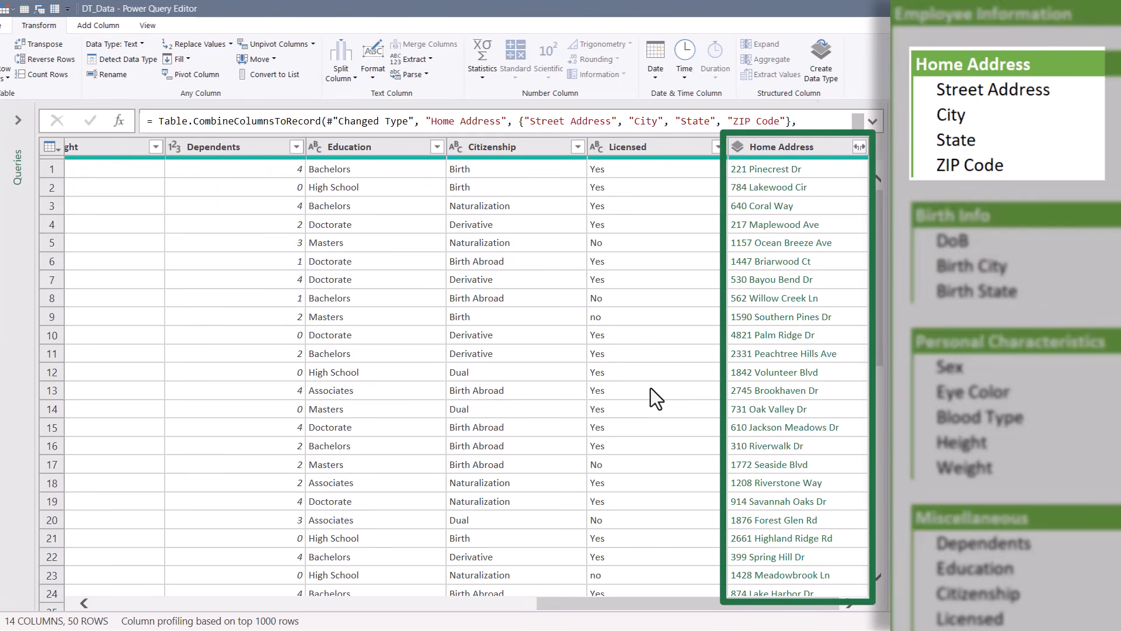
Preview a Home Address record, then select Dependents, Education, Citizenship and Licensed
left_click(753, 324)
left_click(842, 243)
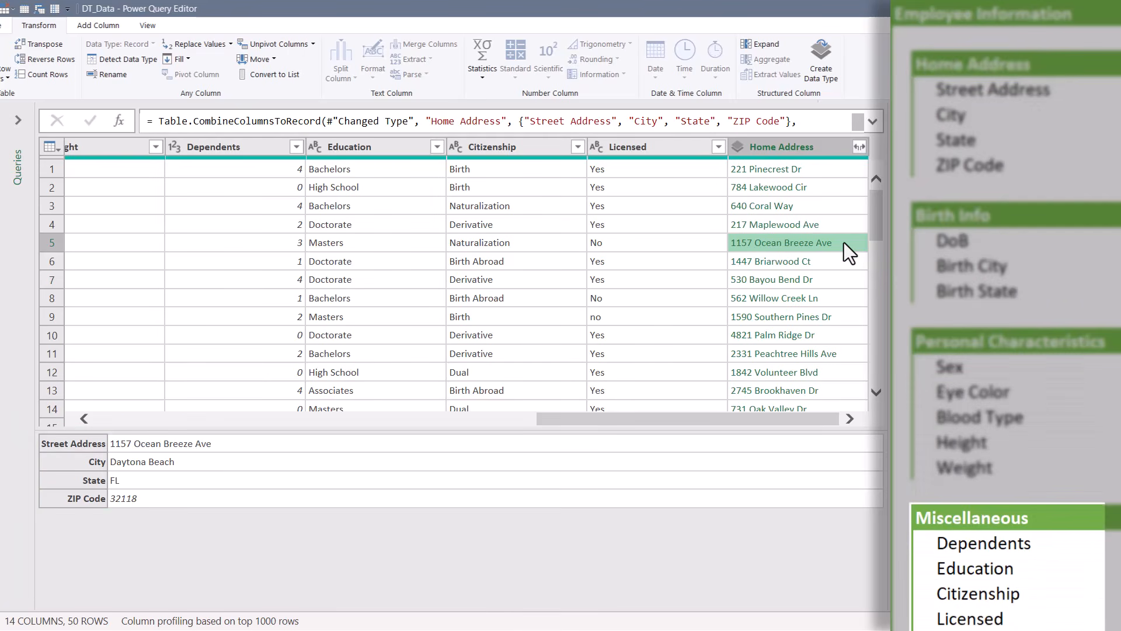
left_click(219, 146)
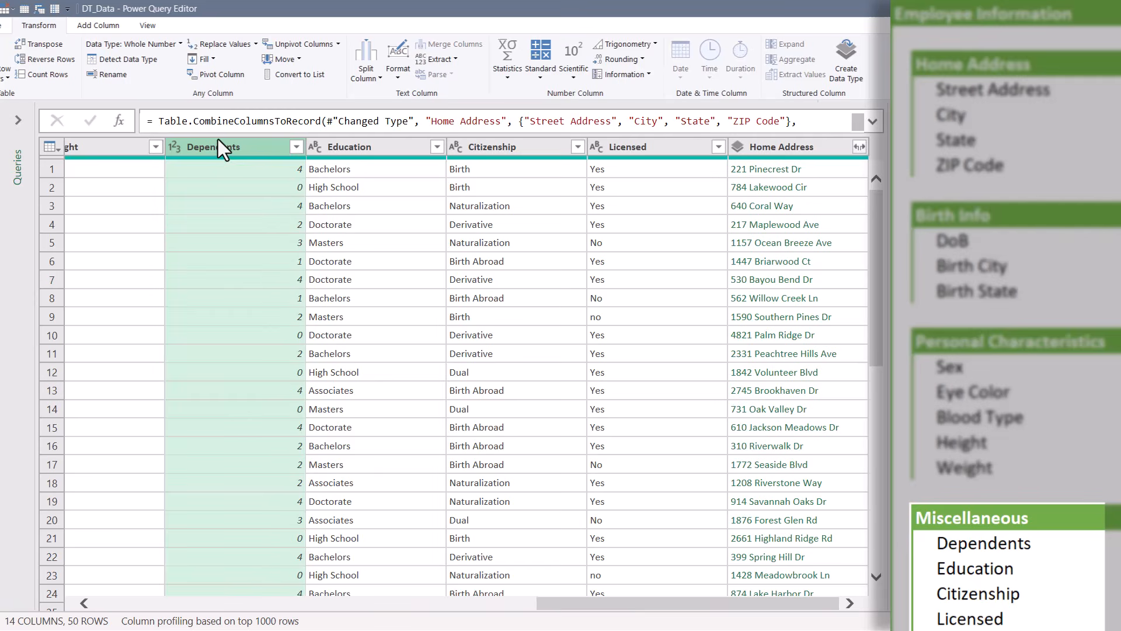
left_click(378, 146, "ctrl")
left_click(524, 146, "ctrl")
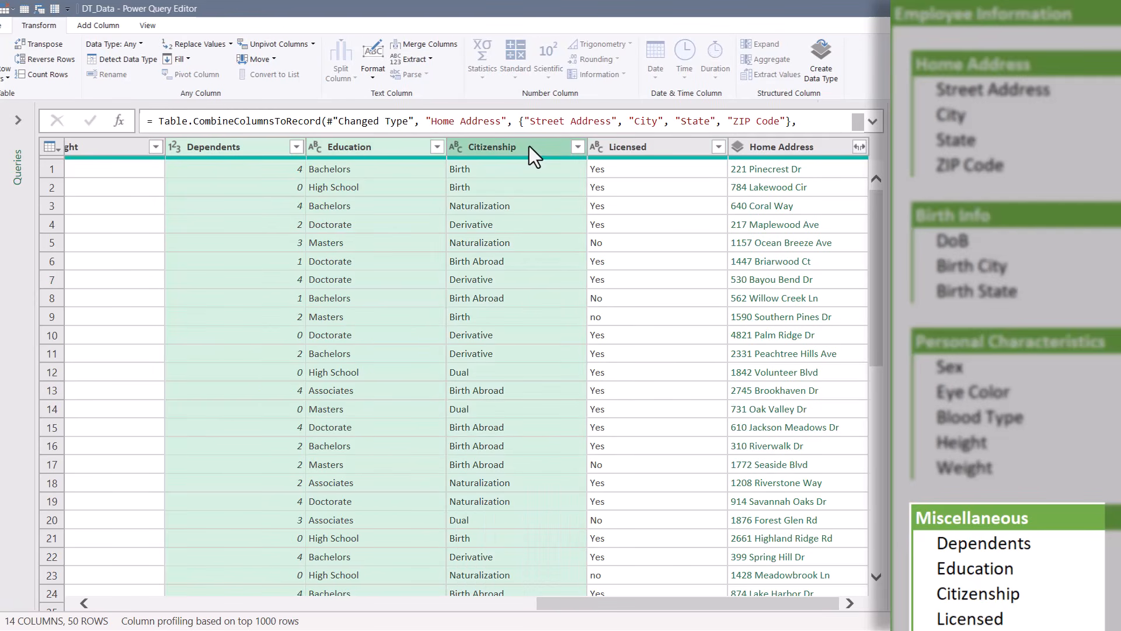
left_click(645, 144, "ctrl")
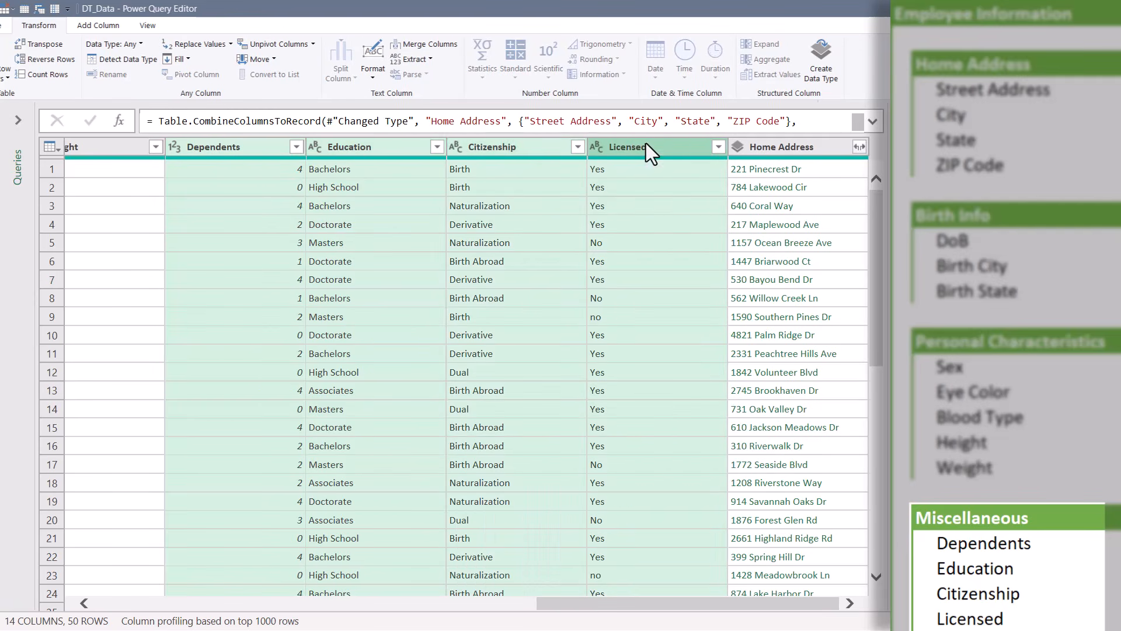
Create the Miscellaneous data type from the four columns and preview its first record
left_click(821, 74)
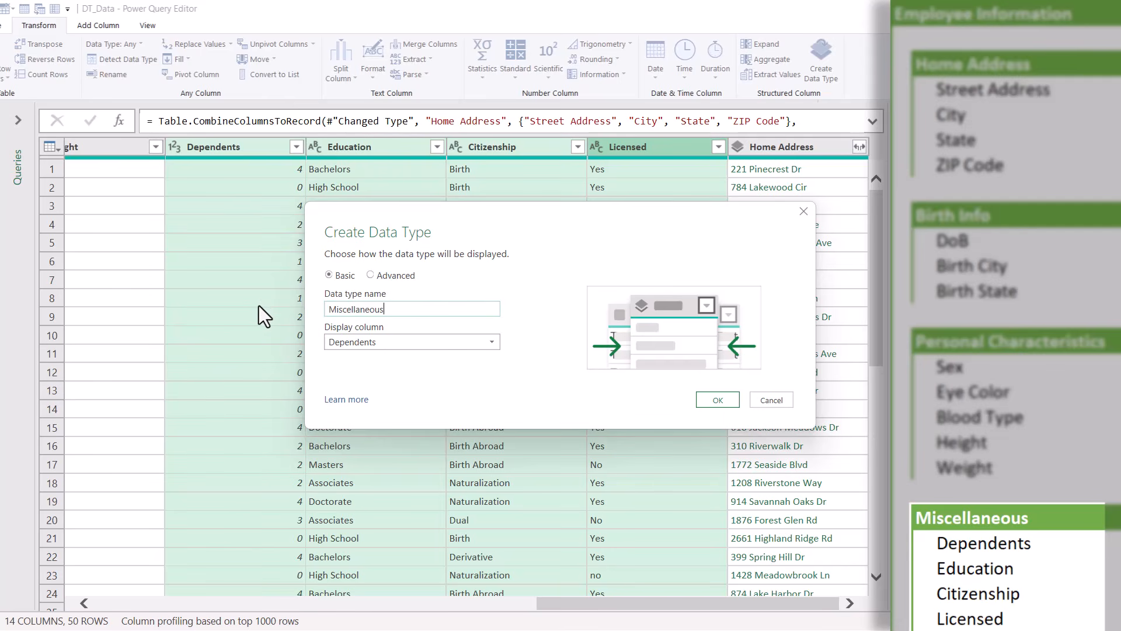
left_click(381, 275)
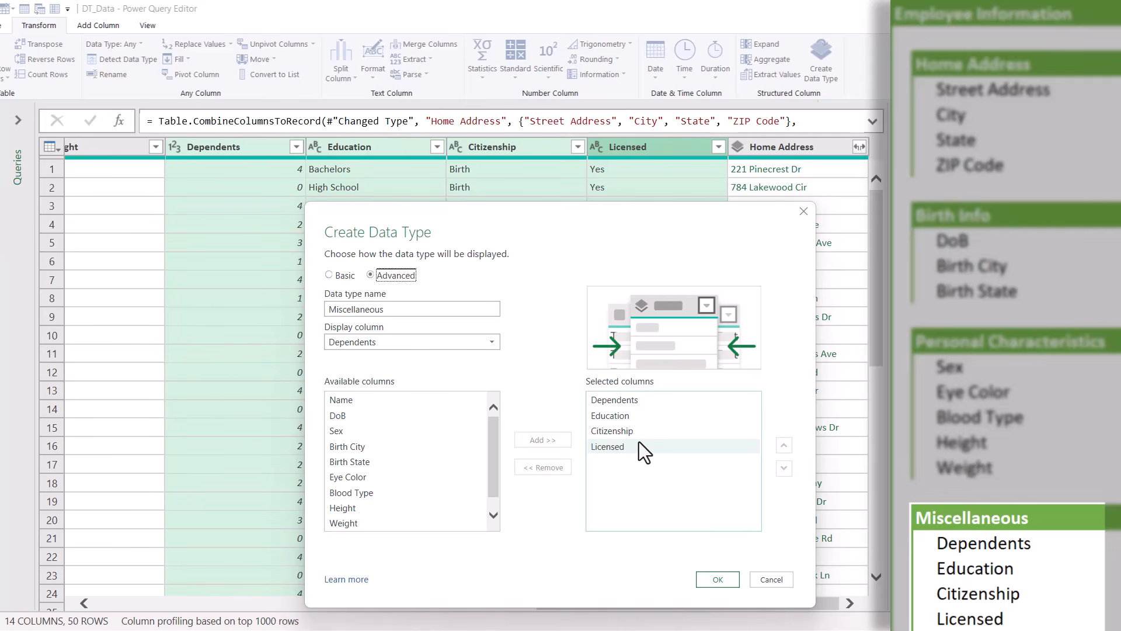
left_click(702, 579)
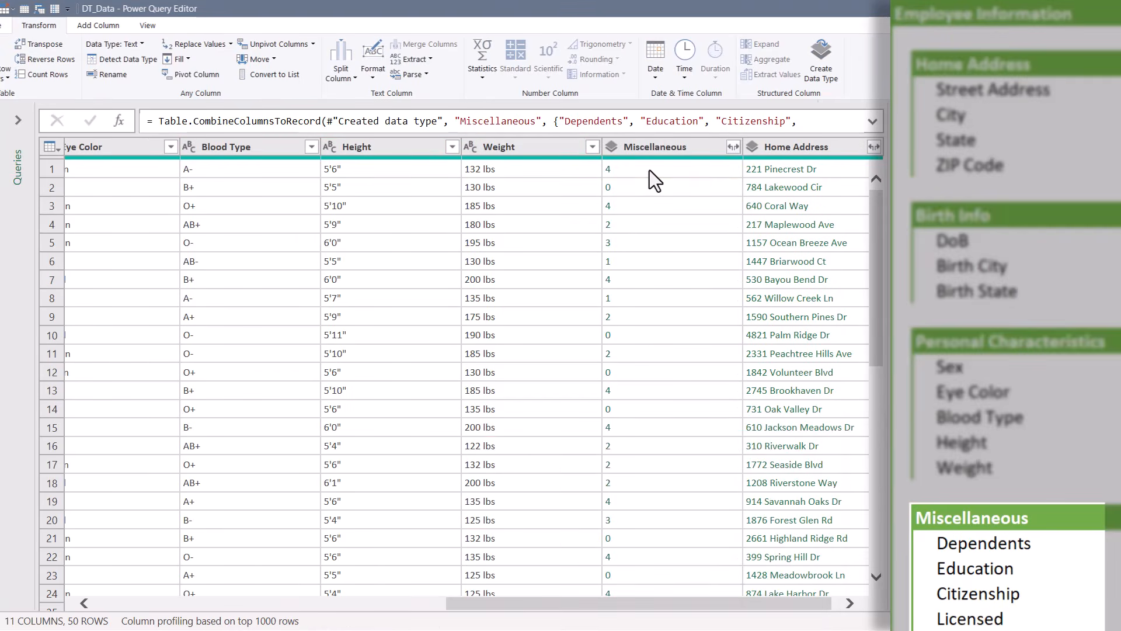
left_click(650, 171)
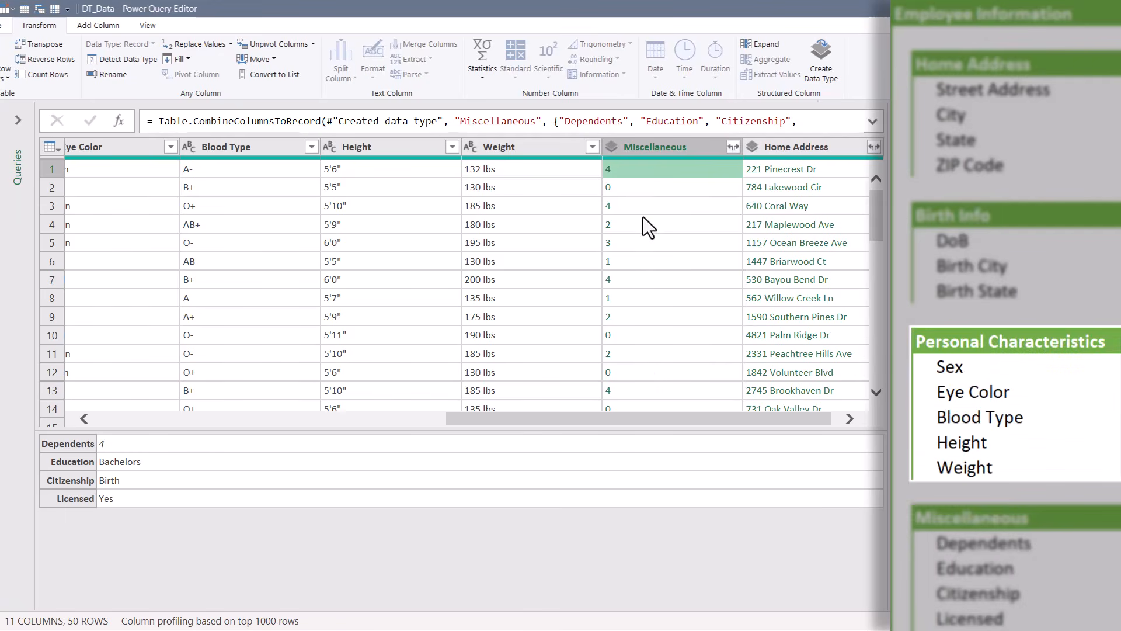
Combine Sex, Eye Color, Blood Type, Height and Weight into a 'Personal Characteristics' data type
left_click_drag(577, 425, 241, 442)
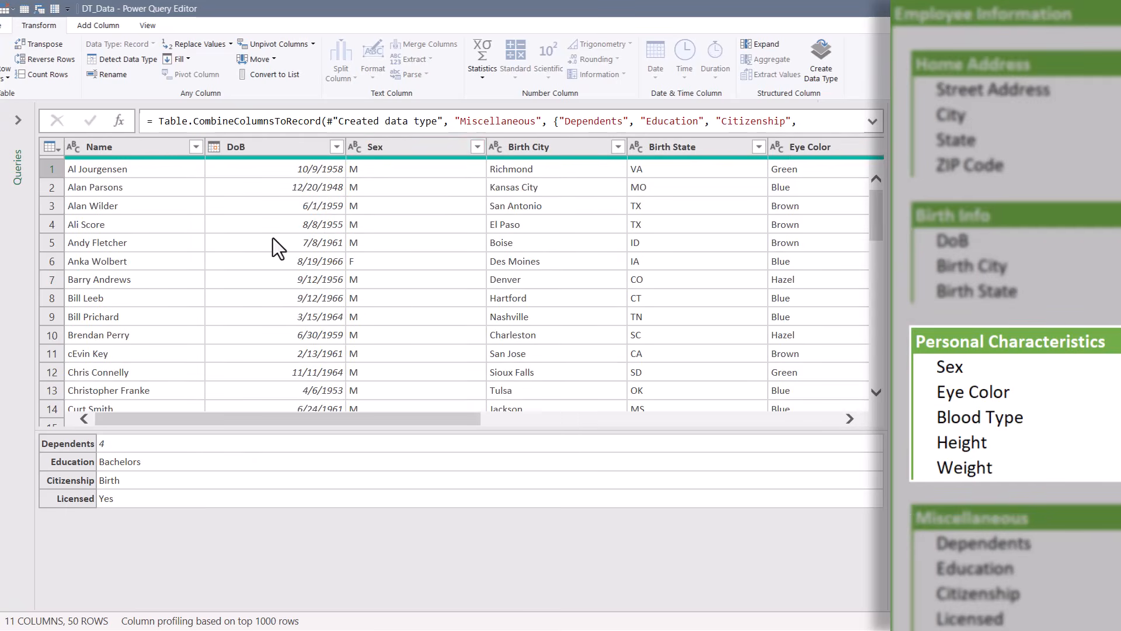
left_click(419, 147)
left_click_drag(403, 603, 713, 606)
left_click(132, 145, "ctrl")
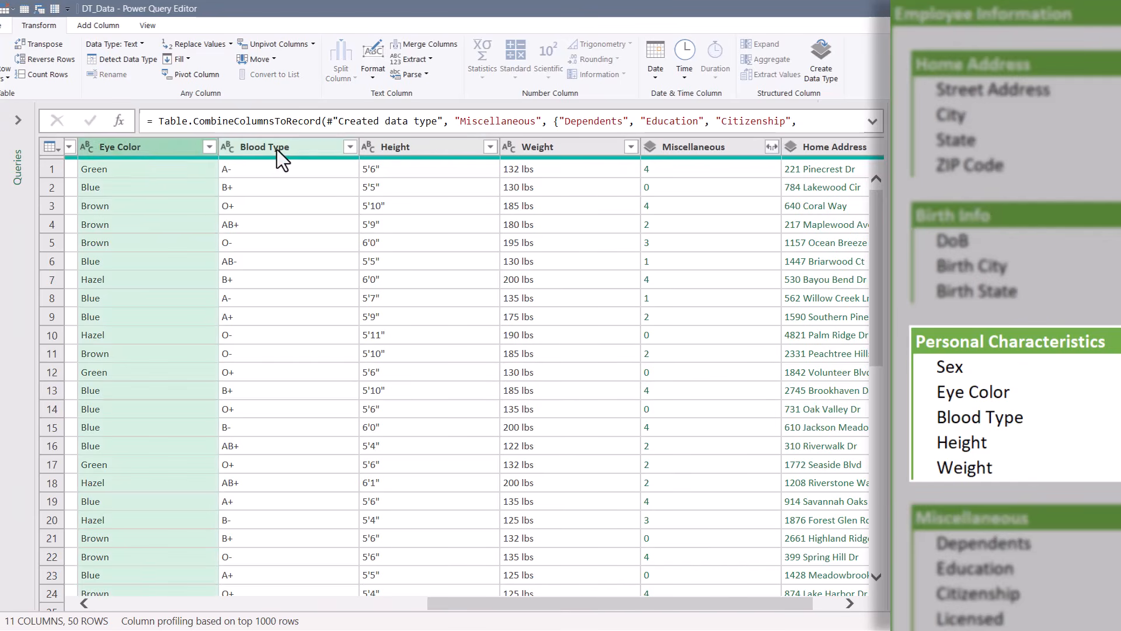
left_click(278, 147, "ctrl")
left_click(461, 148, "ctrl")
left_click(549, 144, "ctrl")
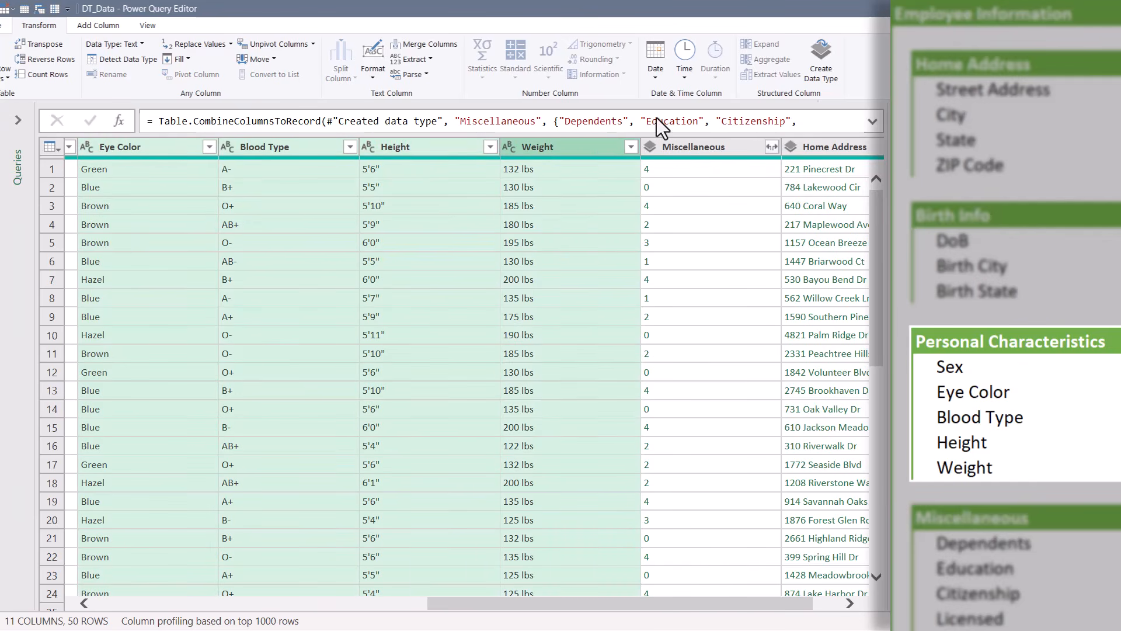
left_click(834, 82)
left_click_drag(400, 306, 262, 296)
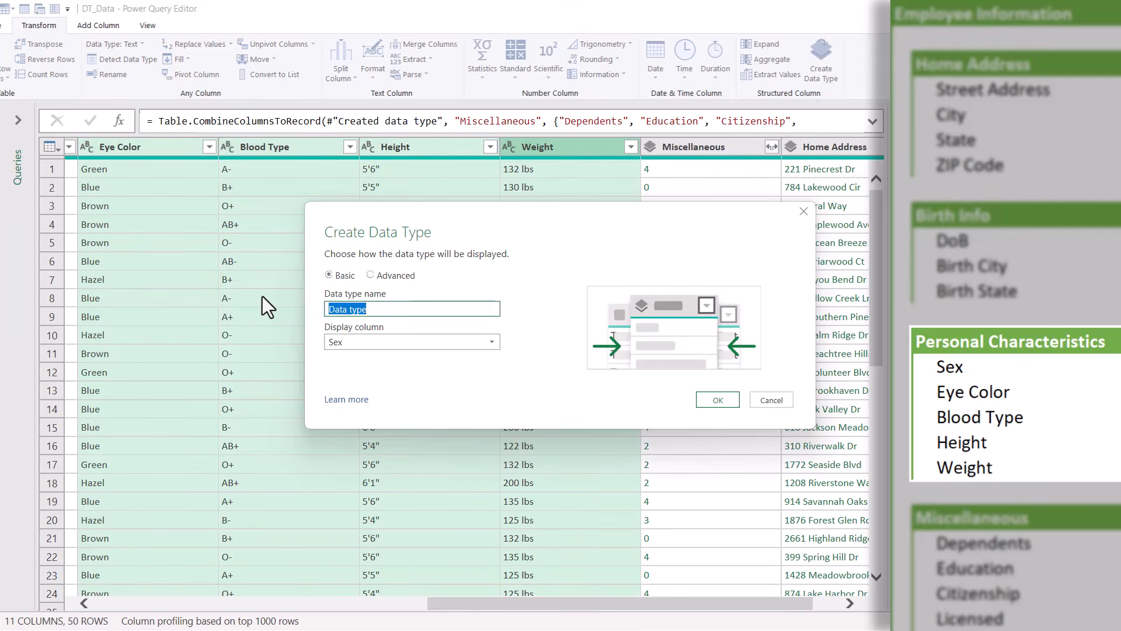
type("Personal Characteristics")
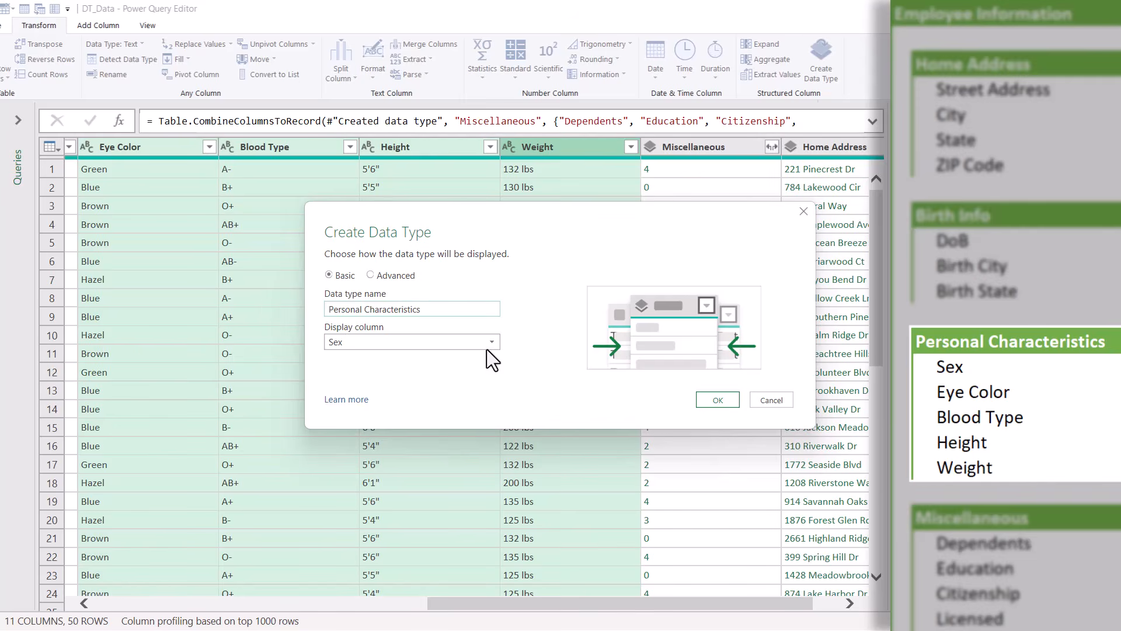
left_click(711, 399)
left_click(507, 167)
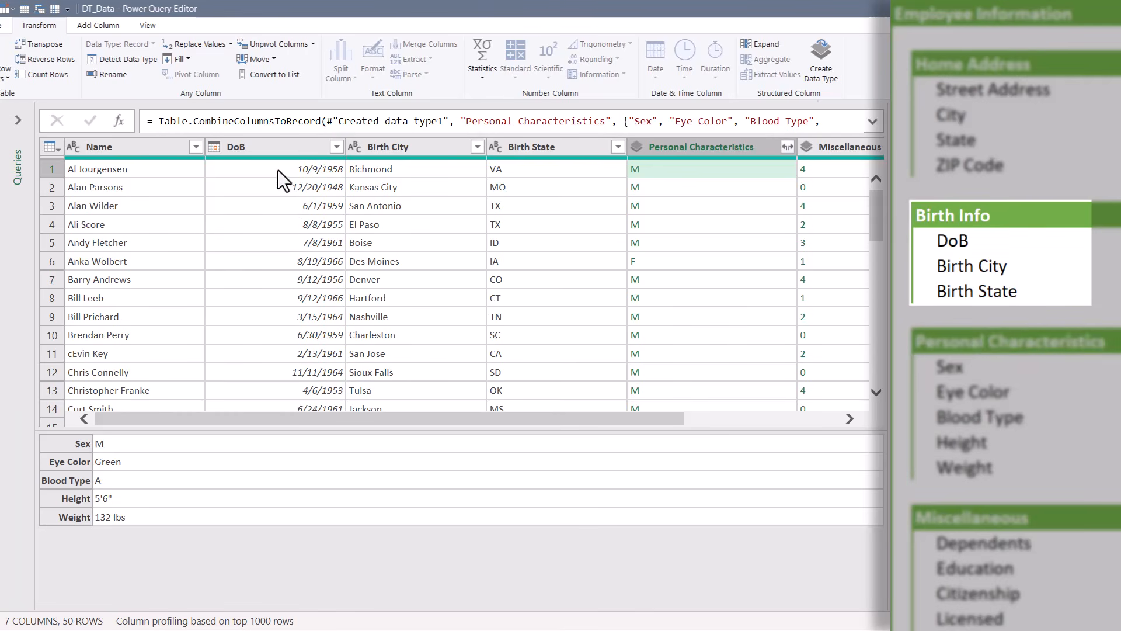
Select DoB, Birth City and Birth State and start a new data type from them
left_click(272, 145)
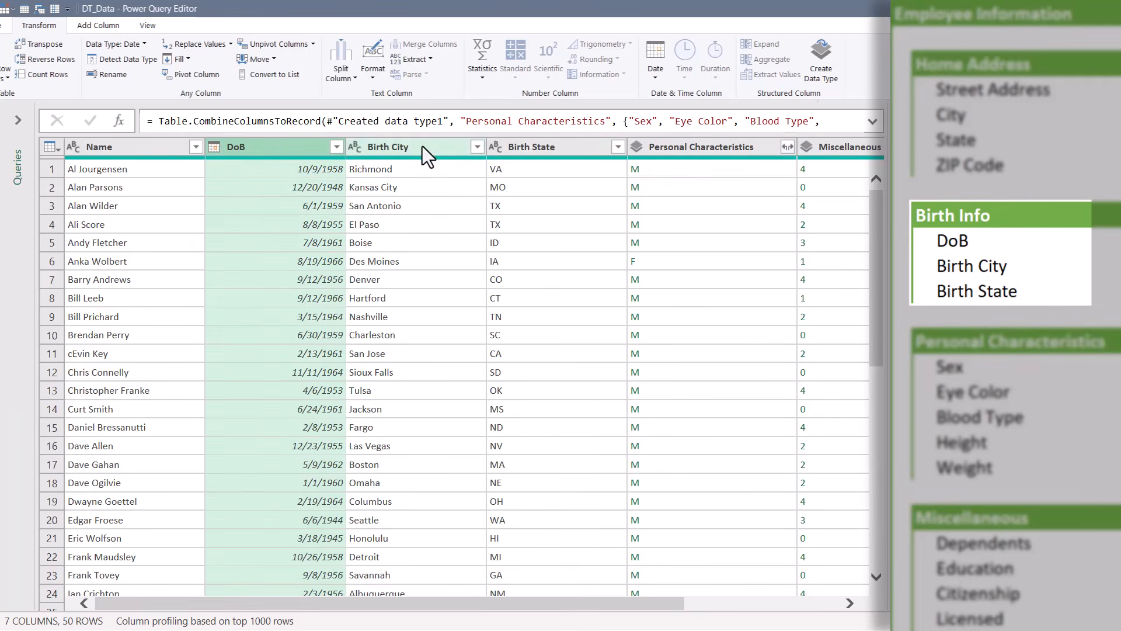
left_click(422, 145, "ctrl")
left_click(560, 146, "ctrl")
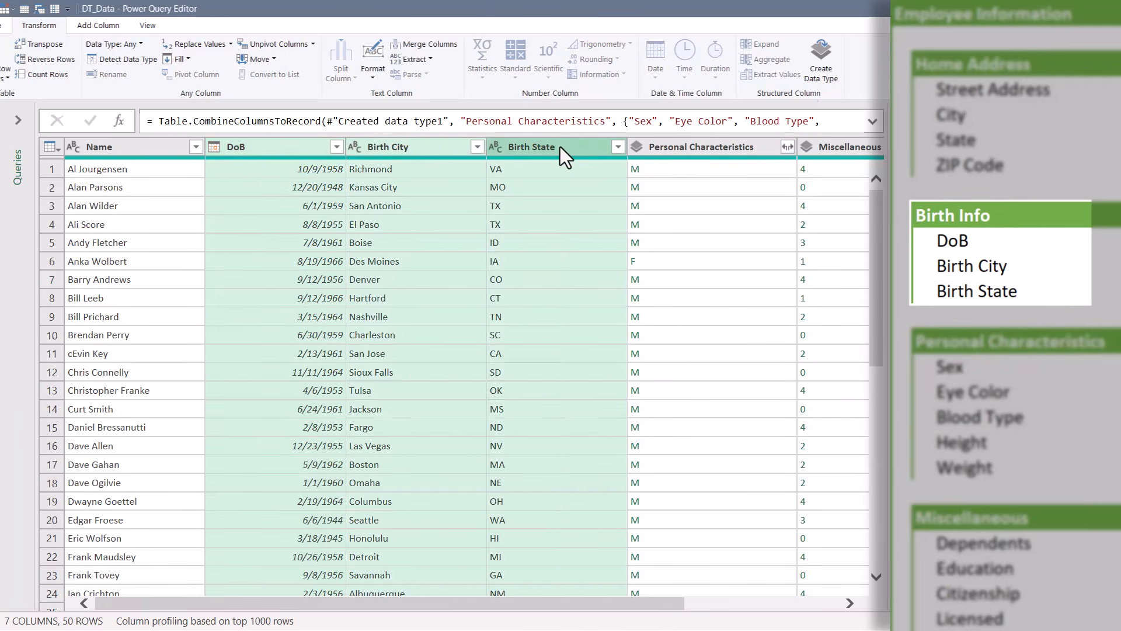
left_click(832, 77)
Name the new data type 'Birth Info', confirm it, and preview a row's record
triple_click(364, 309)
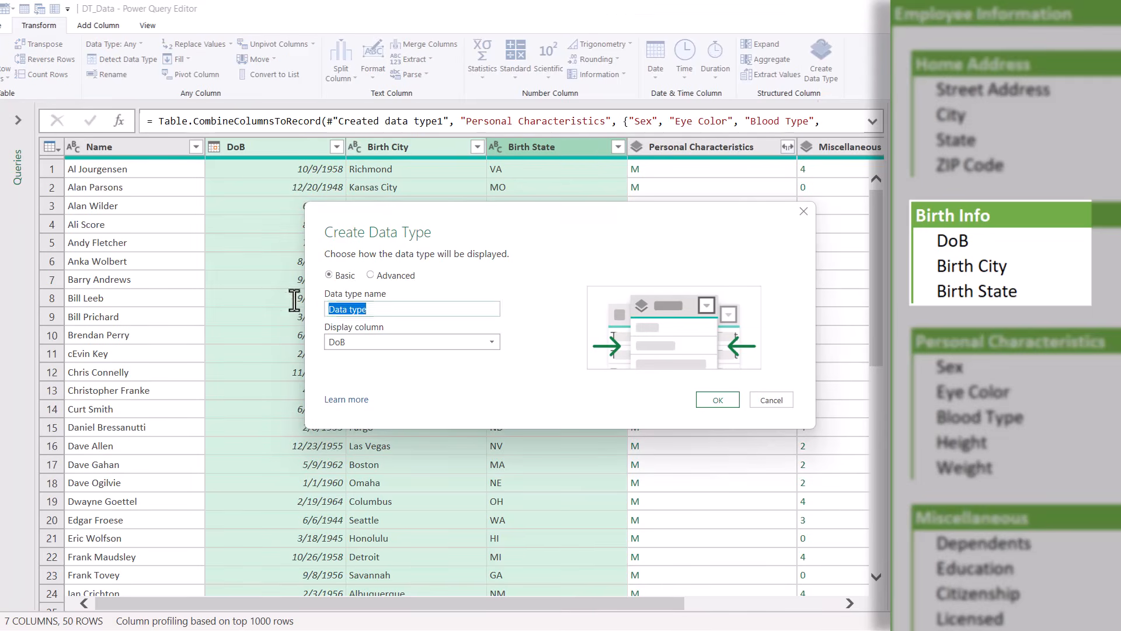
type("Birth Info")
key("Return")
left_click(299, 210)
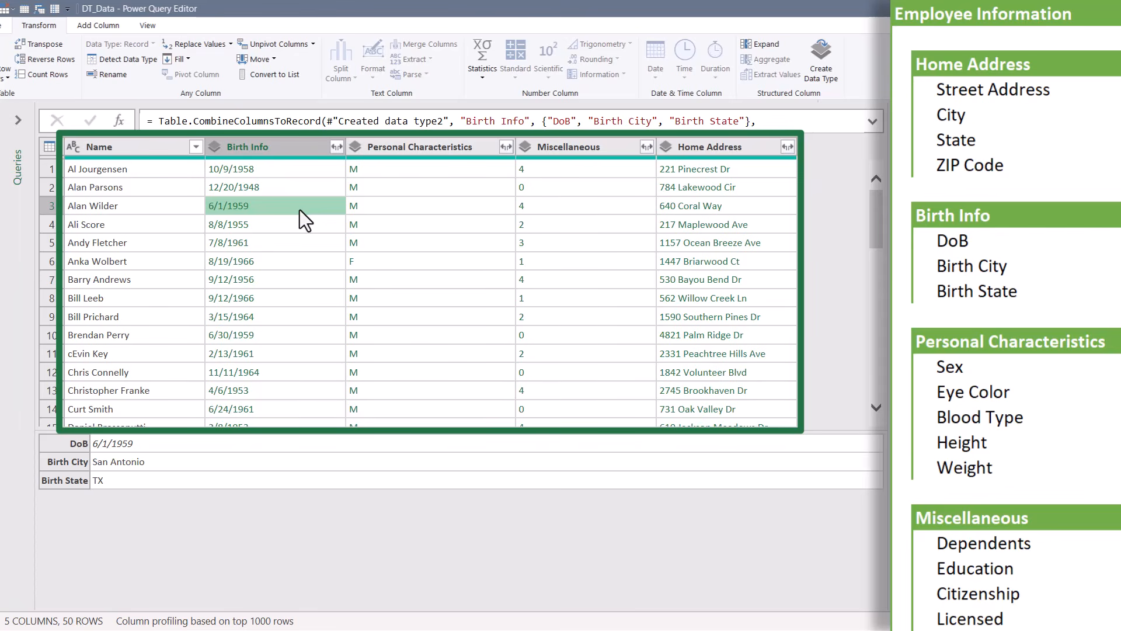
Select all columns and combine them into an 'Employee Information' data type, then preview a record
left_click(138, 149)
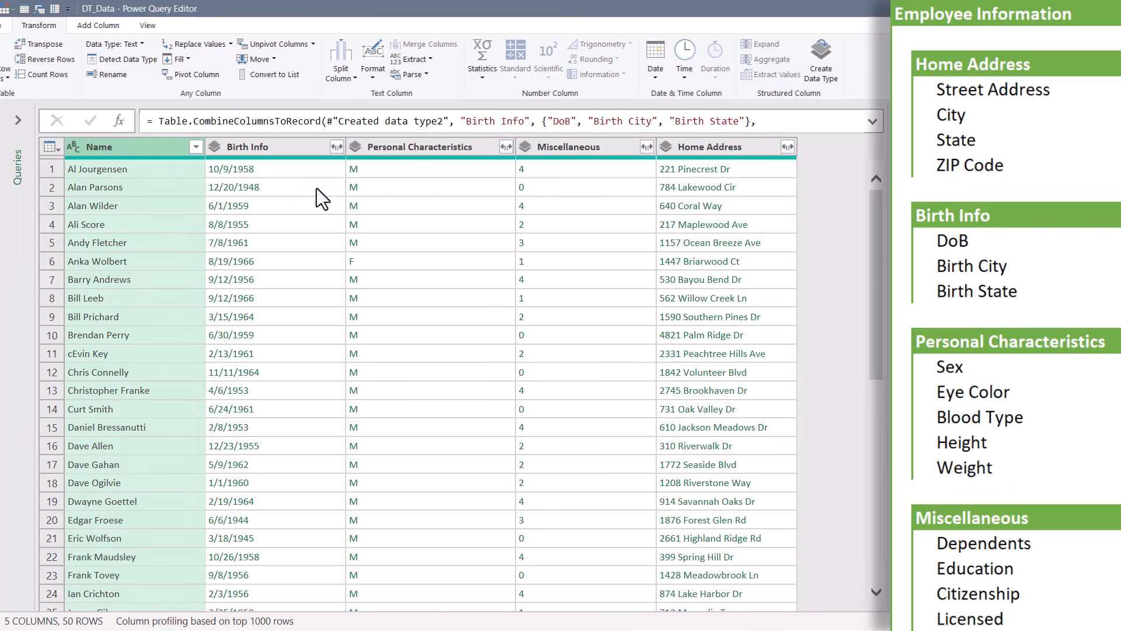
left_click(722, 146, "shift")
left_click(144, 150)
key("ctrl+a")
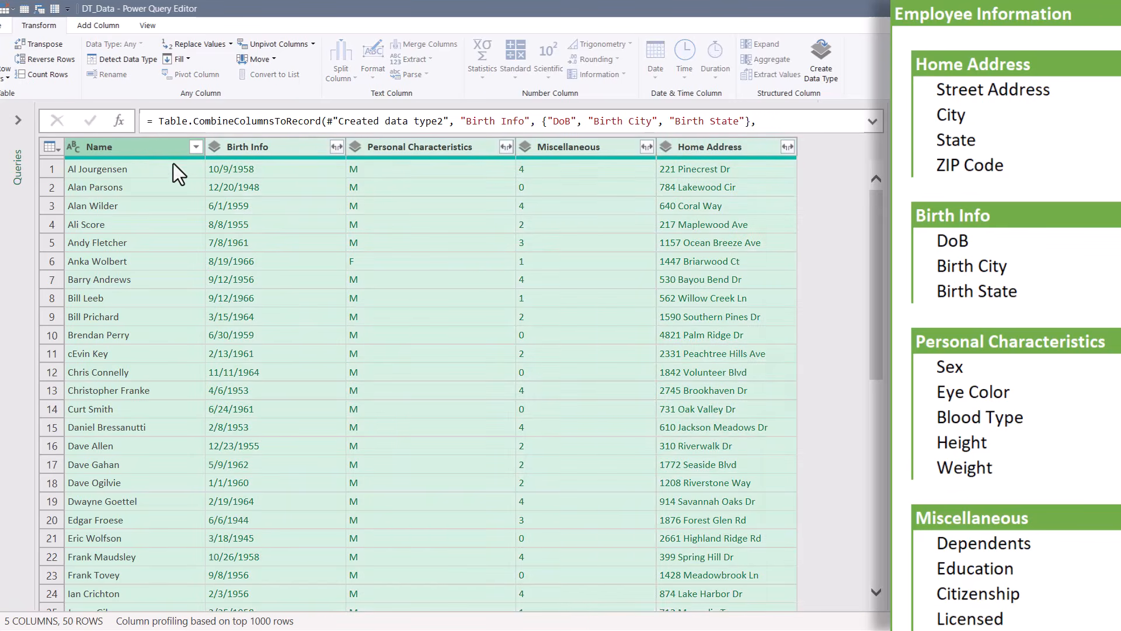
left_click(822, 75)
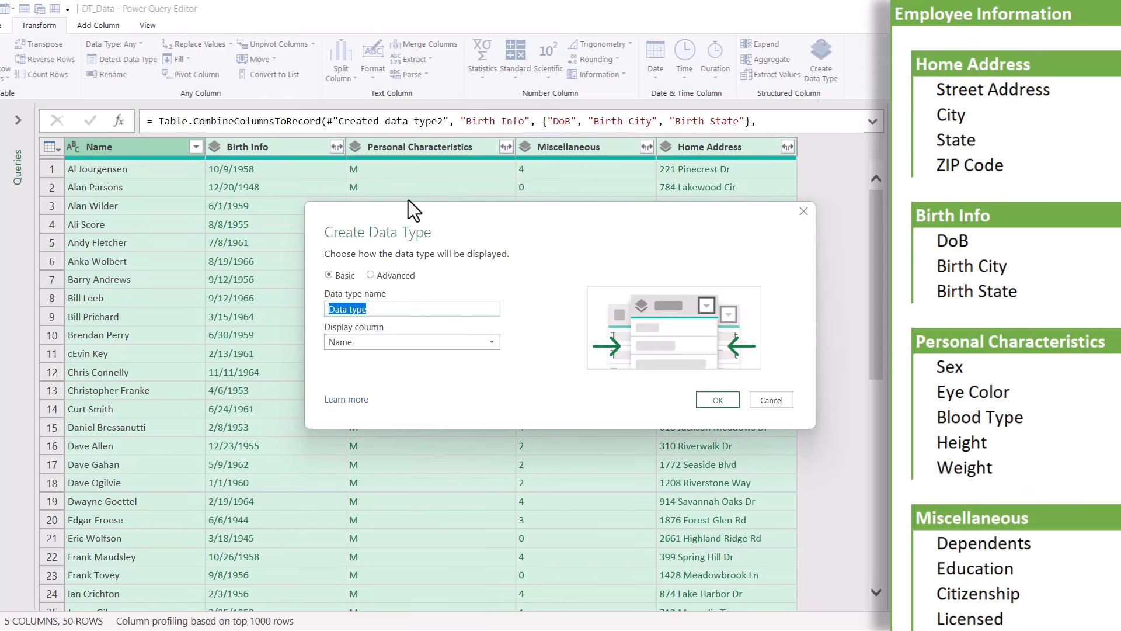
type("Employee Information")
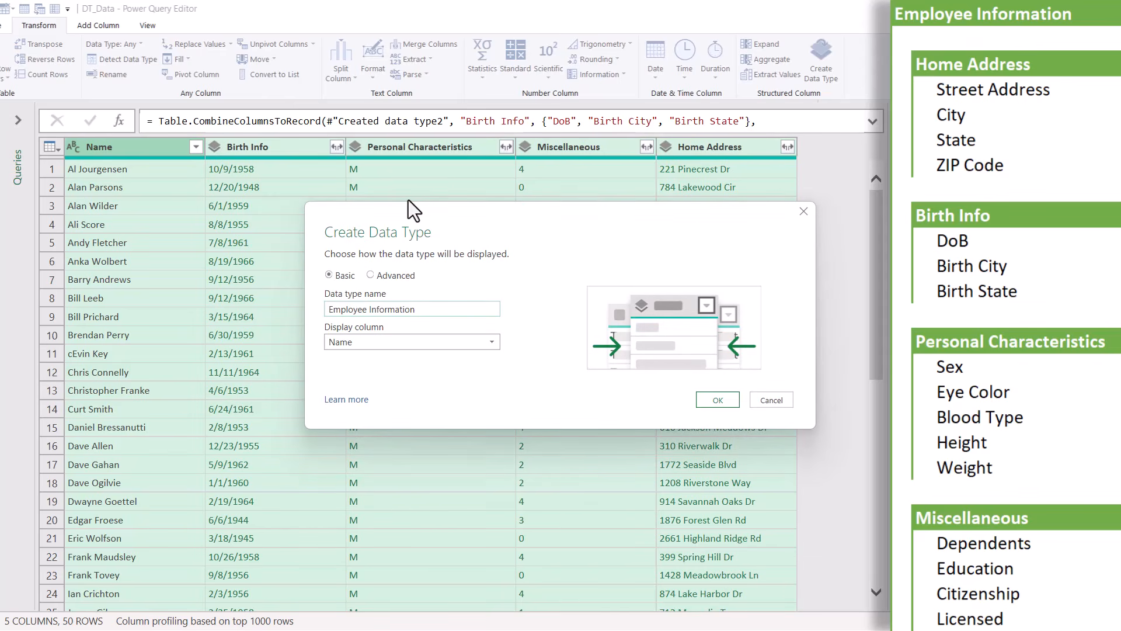
left_click(710, 401)
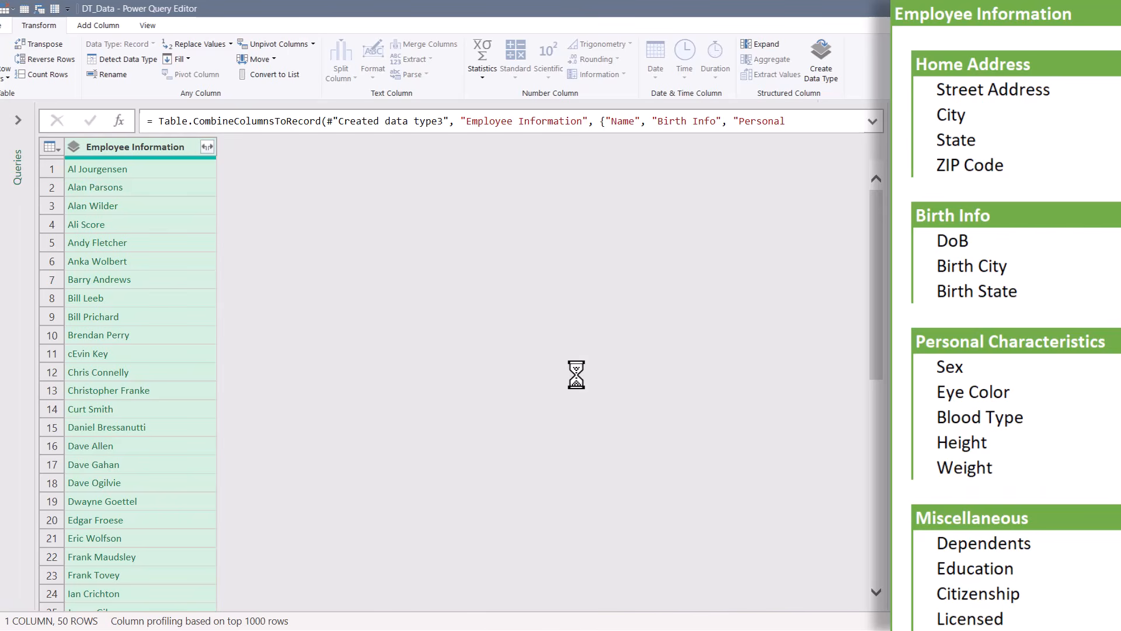
left_click(152, 296)
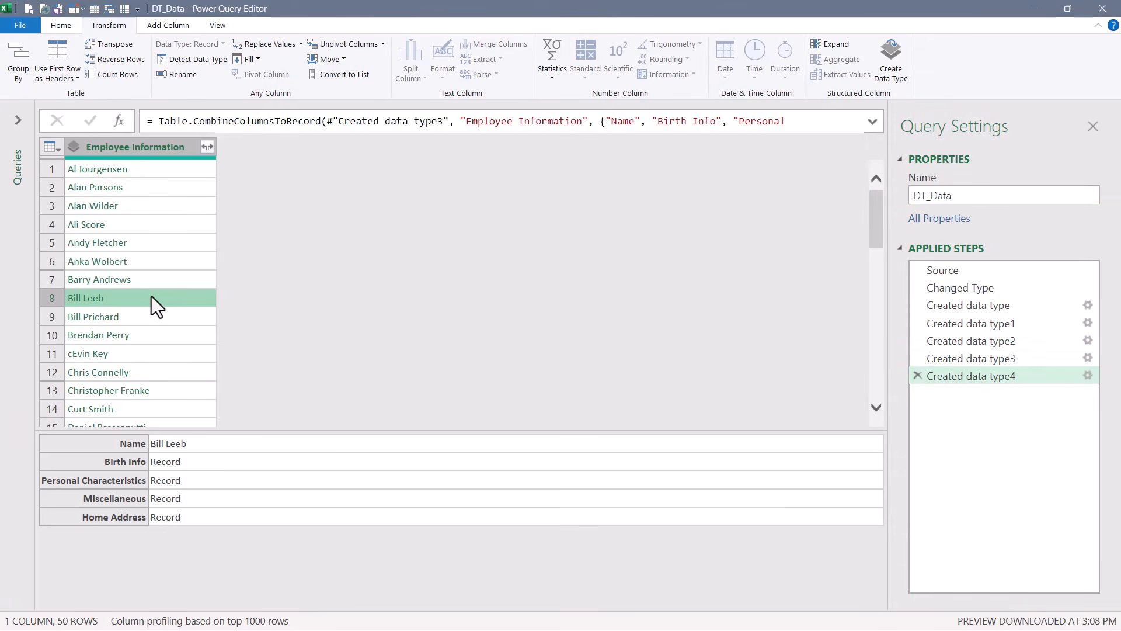
Close & Load the query as a table at B2 on the Custom Data Types sheet
left_click(53, 22)
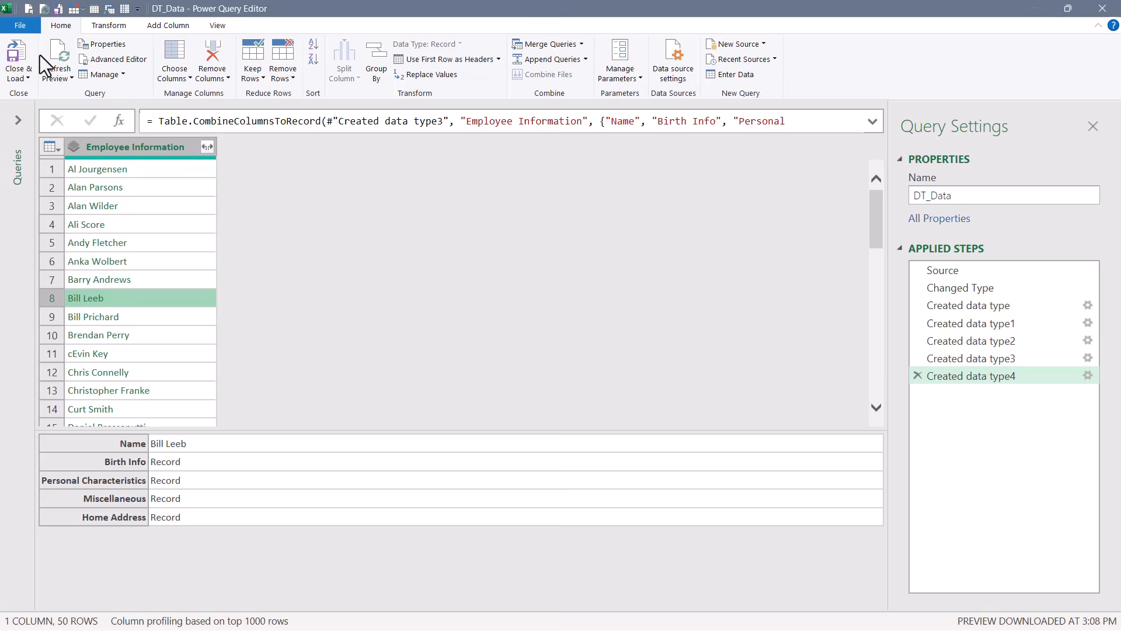
left_click(17, 80)
left_click(35, 105)
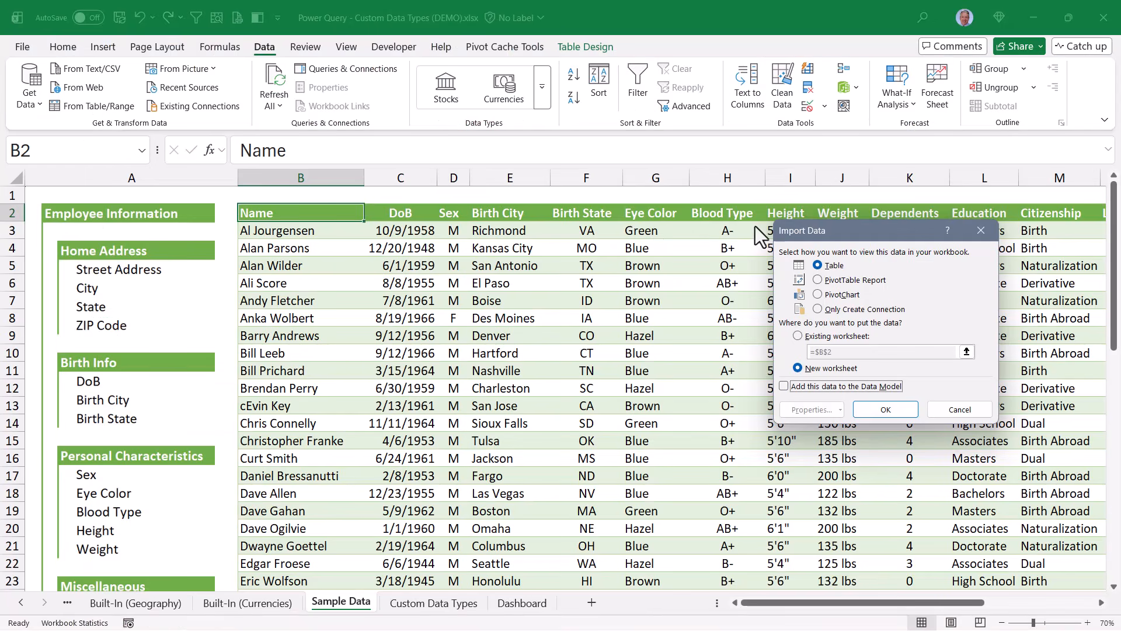
left_click(807, 337)
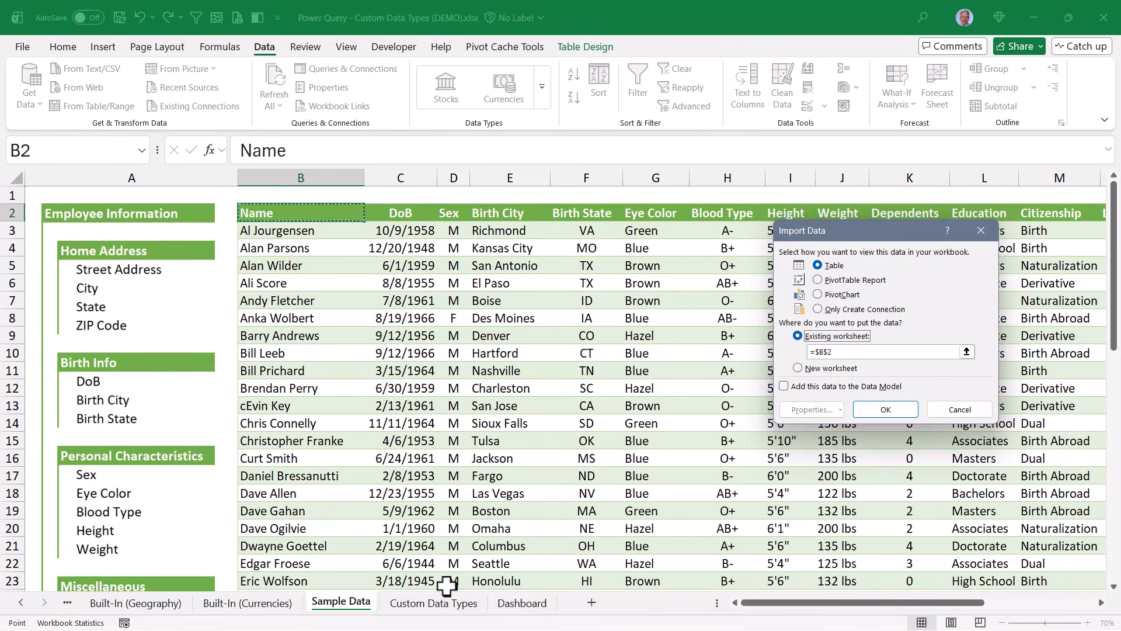
left_click(433, 601)
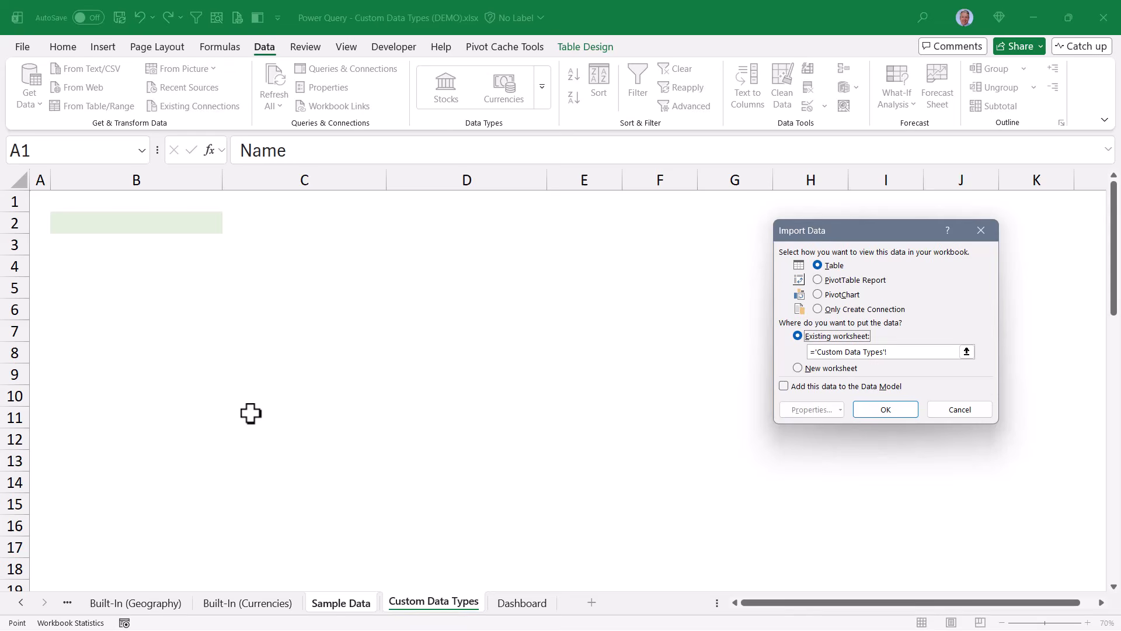
left_click(129, 223)
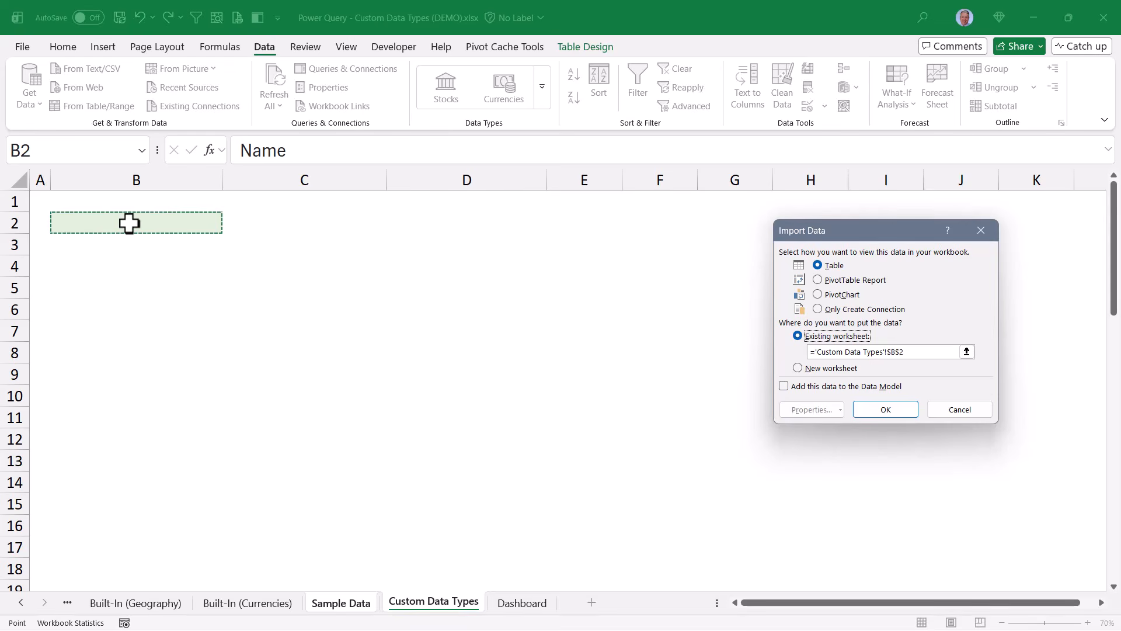
left_click(885, 408)
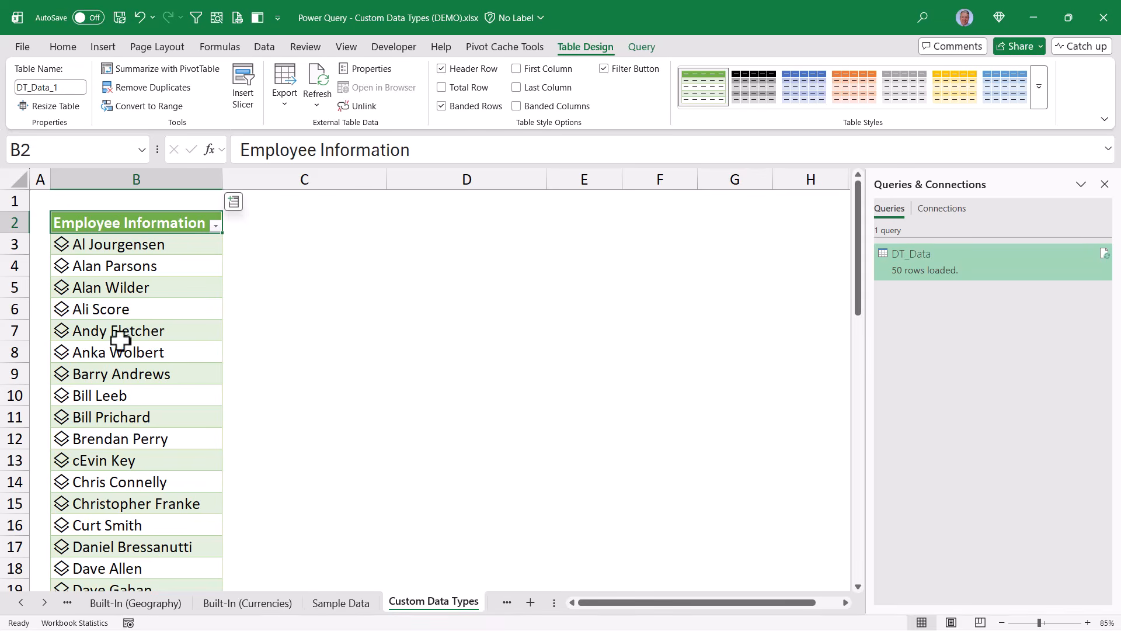
Open an employee's data card and drill into their home address details
left_click(60, 356)
left_click(60, 354)
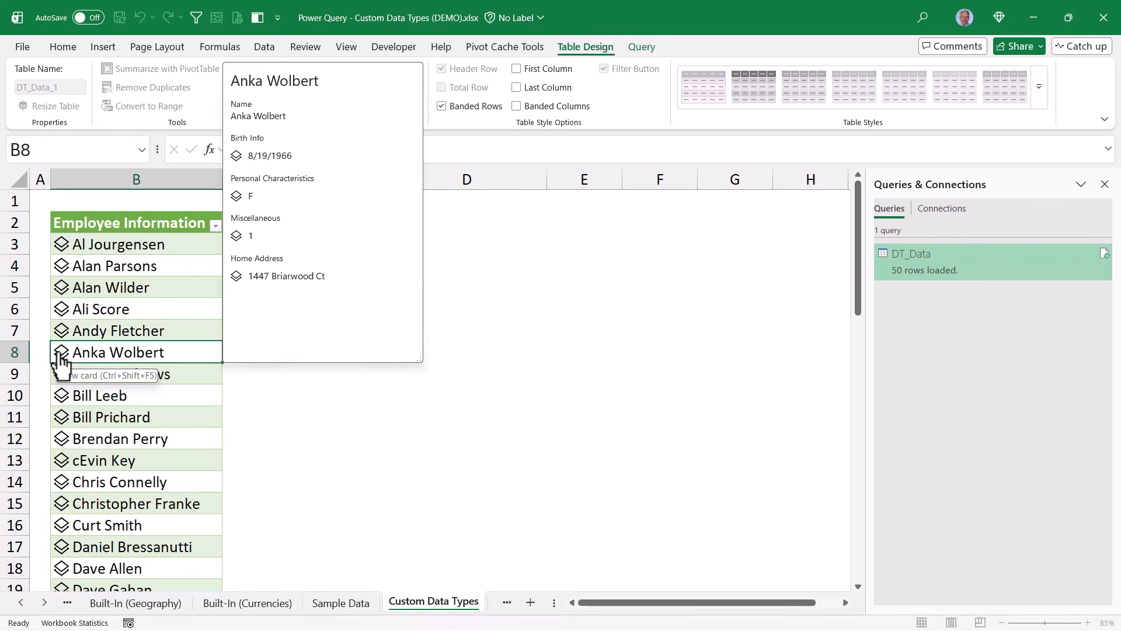
left_click(242, 279)
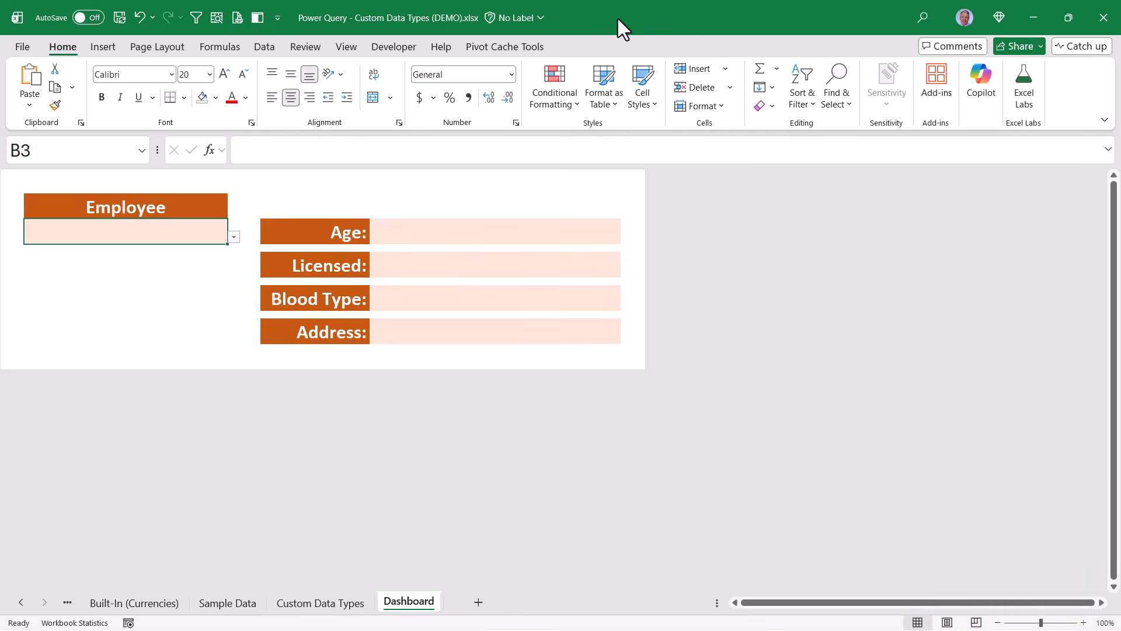
Choose an employee from the Employee cell's B3 dropdown list
left_click(233, 237)
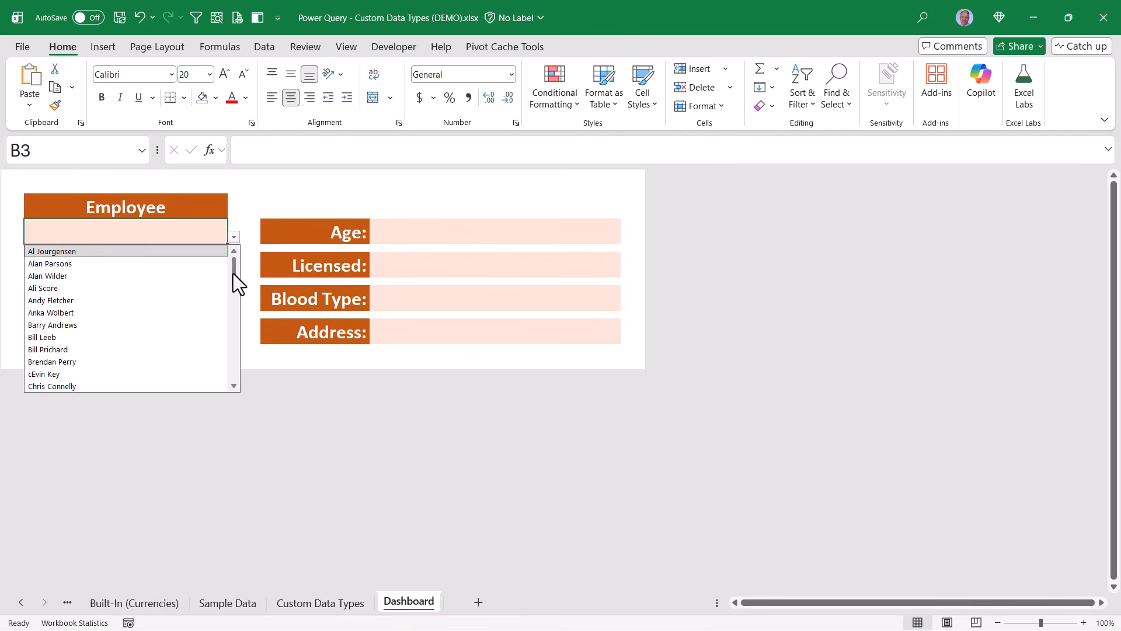
left_click_drag(233, 273, 233, 294)
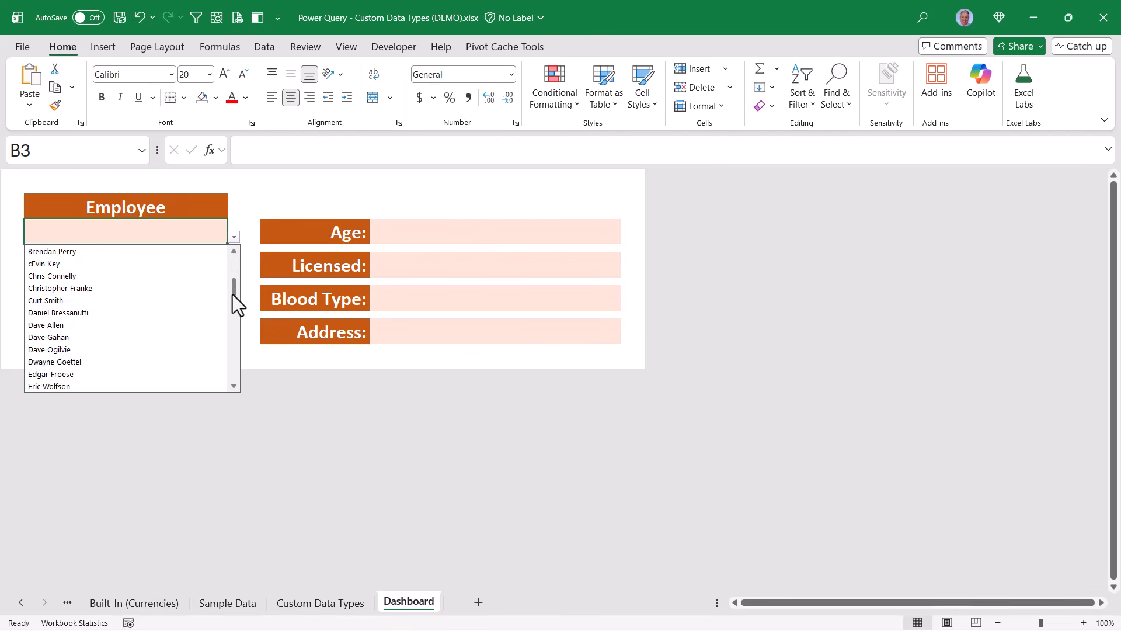
left_click(125, 312)
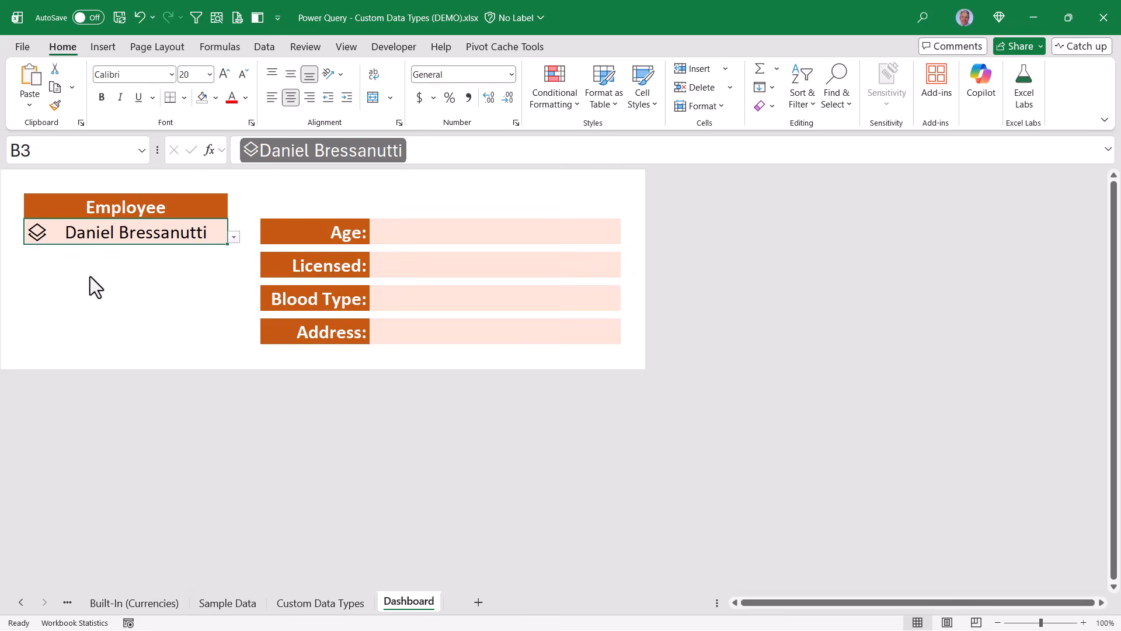
Inspect the employee's data card and Birth Info details, then select cell E3
left_click(37, 233)
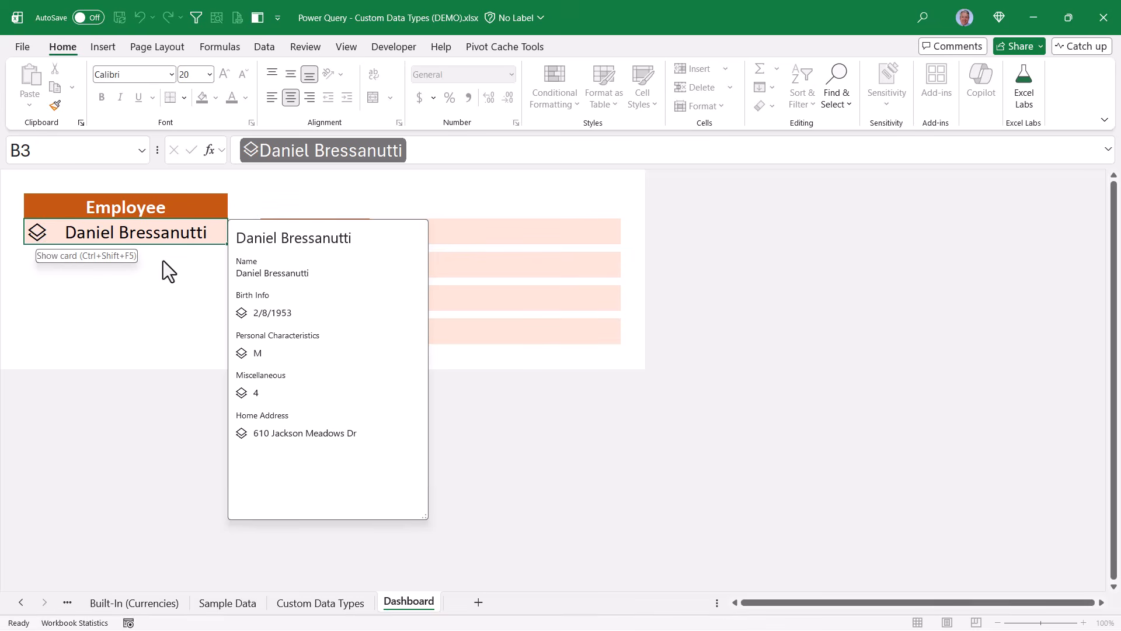
left_click(242, 313)
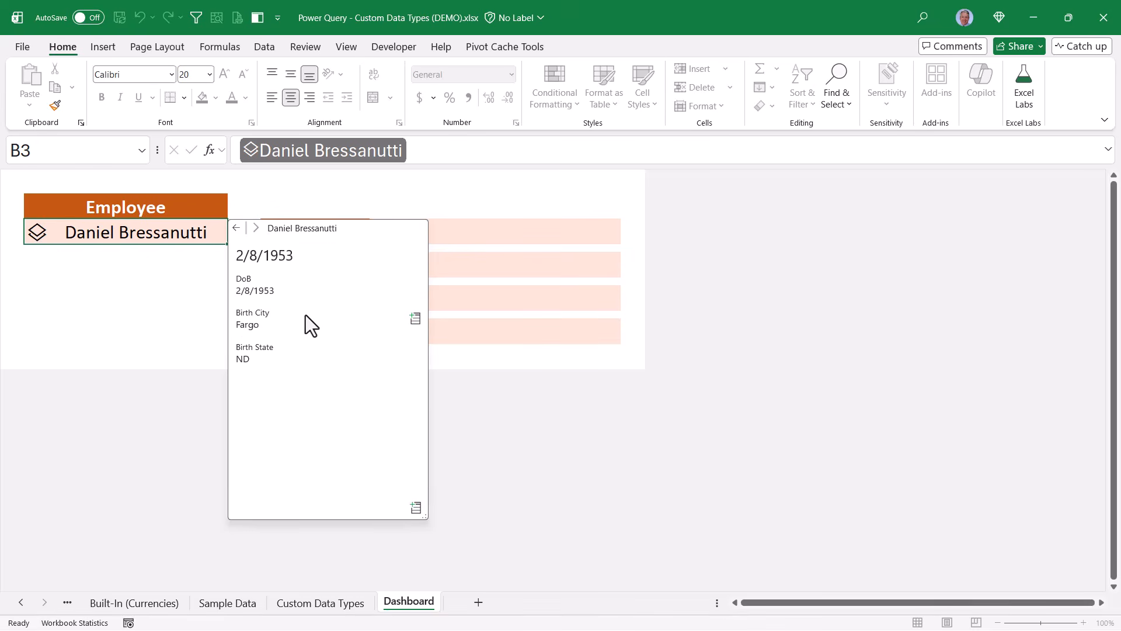
left_click(511, 234)
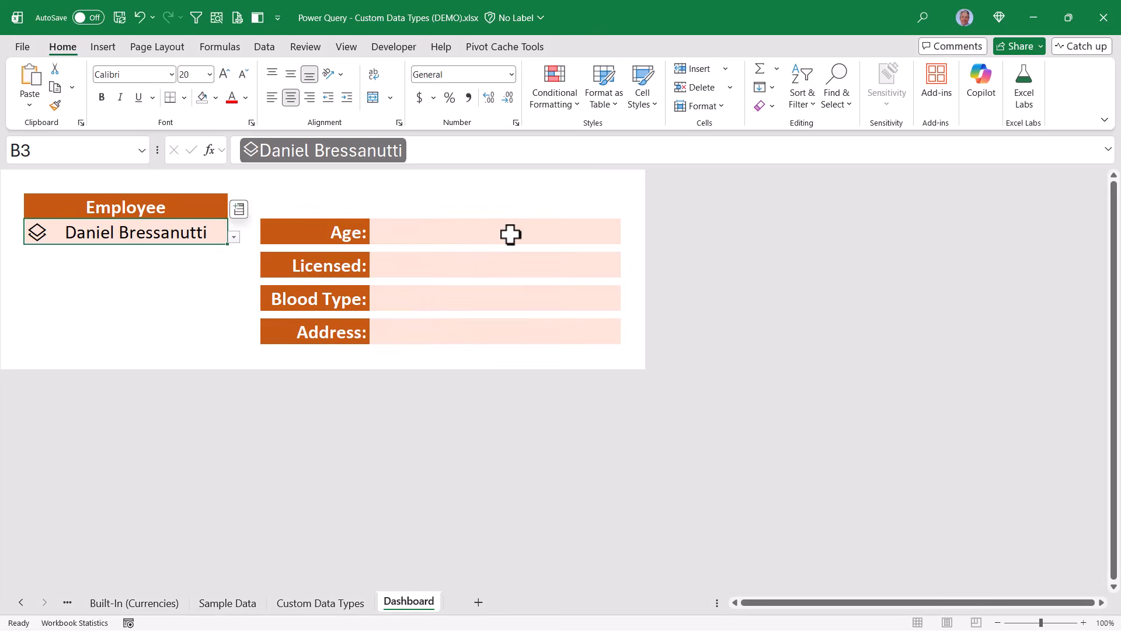
left_click(511, 234)
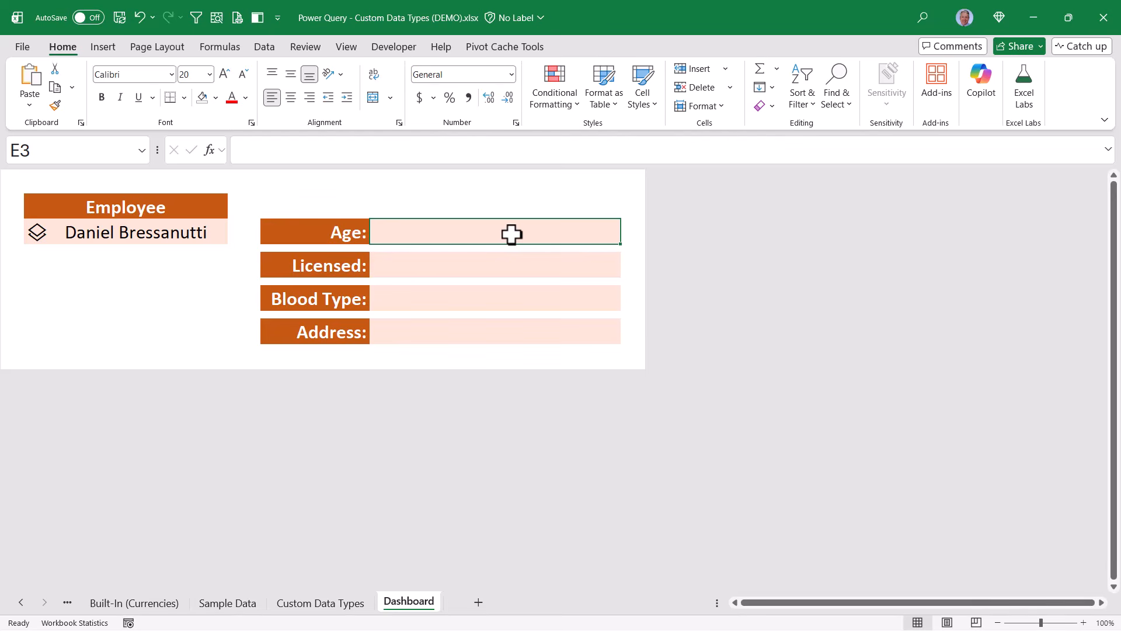
Enter =B3.[Birth Info].DoB in E3 so the Age cell shows the birth date 2/8/1953
type("=")
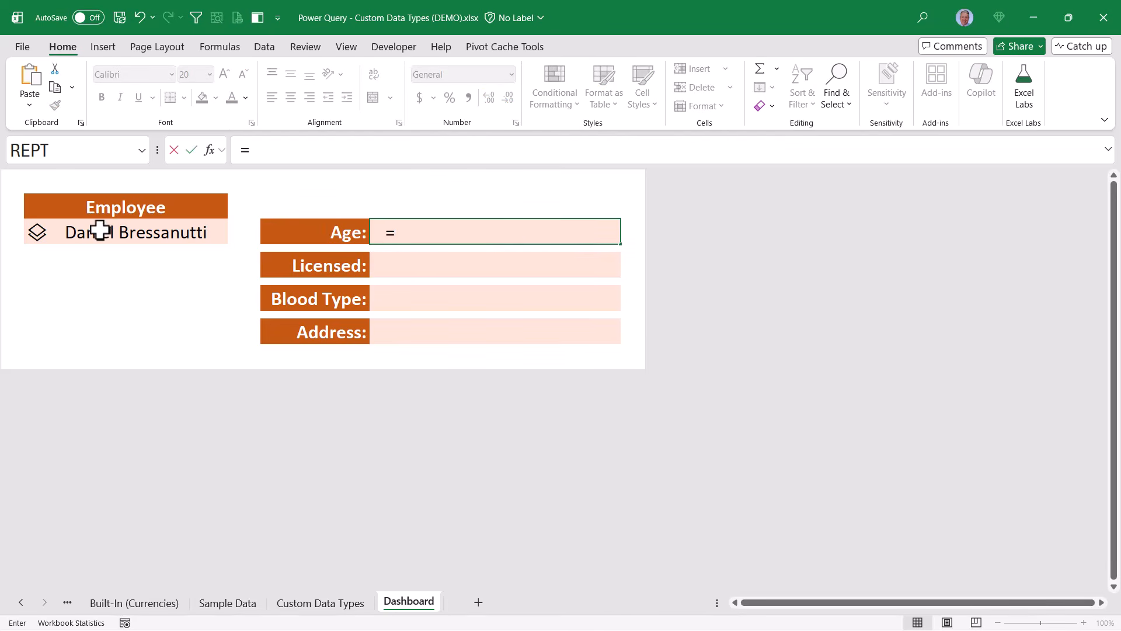
left_click(125, 231)
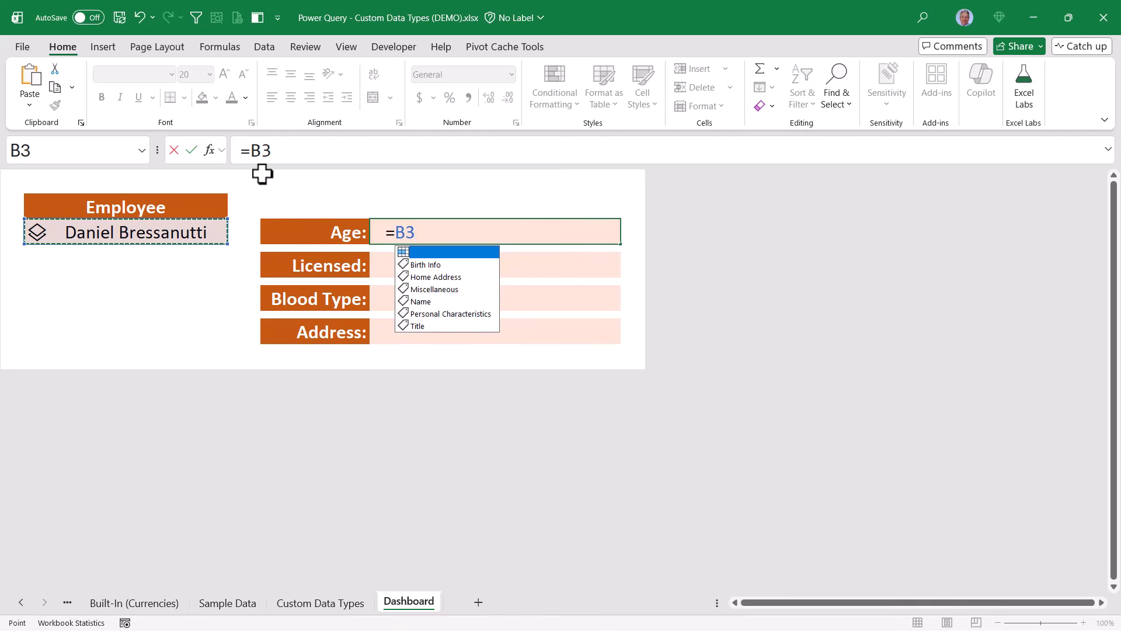
type(".")
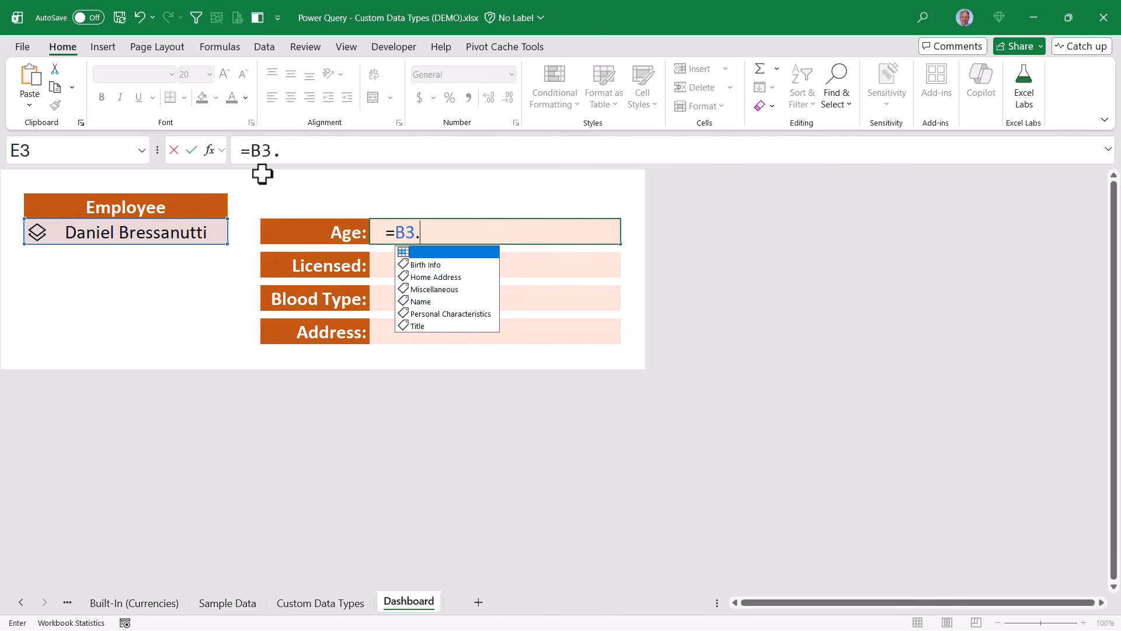
key("Down")
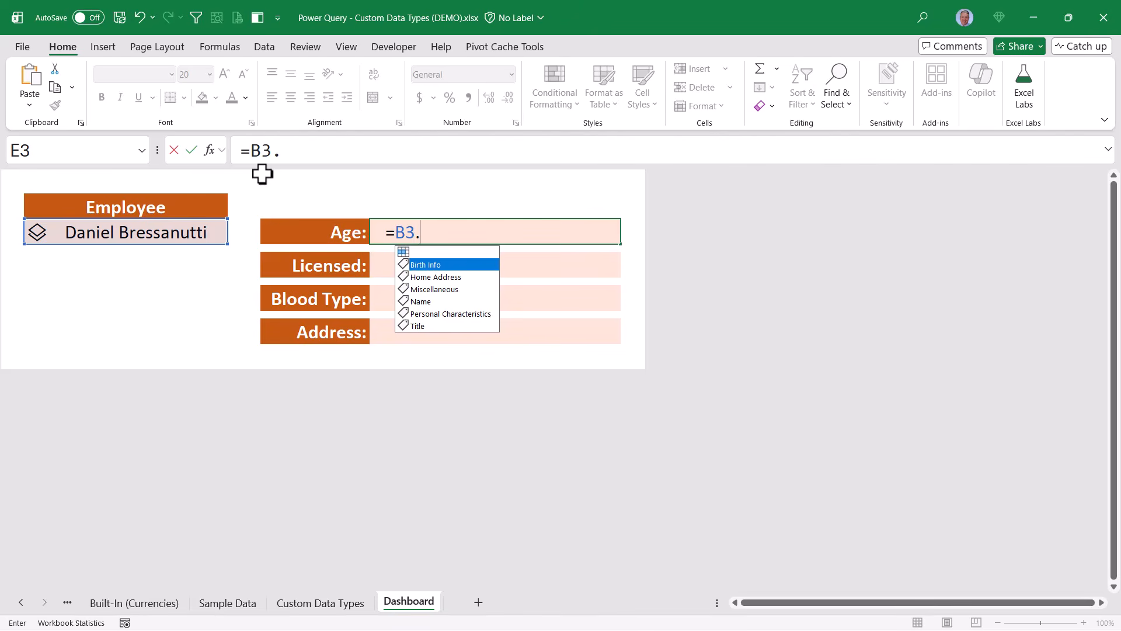
key("Tab")
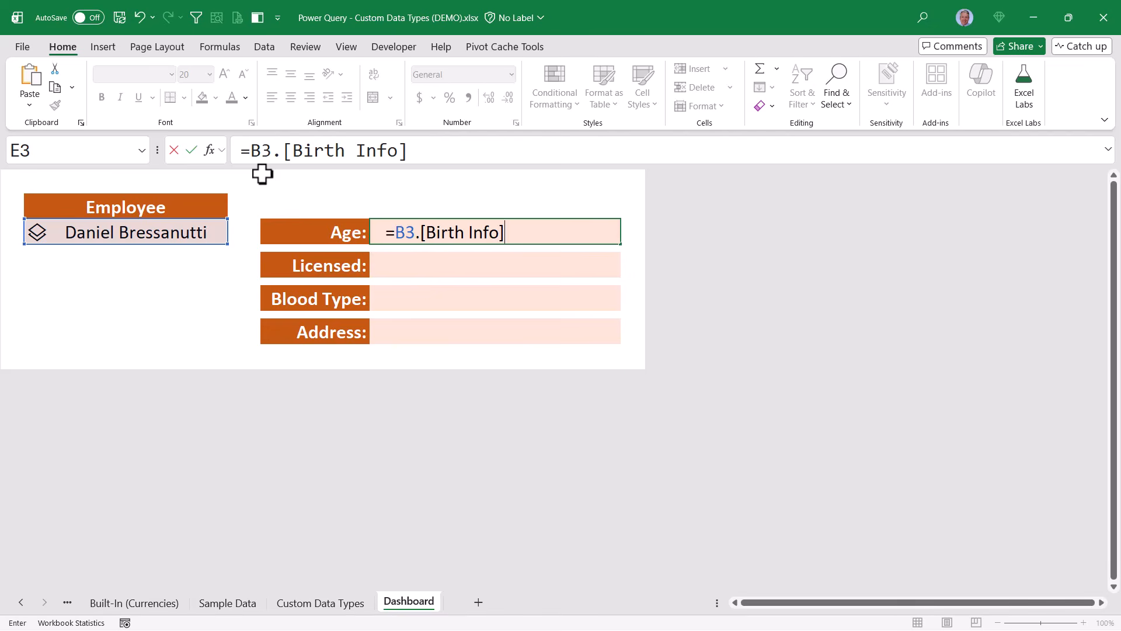
type(".")
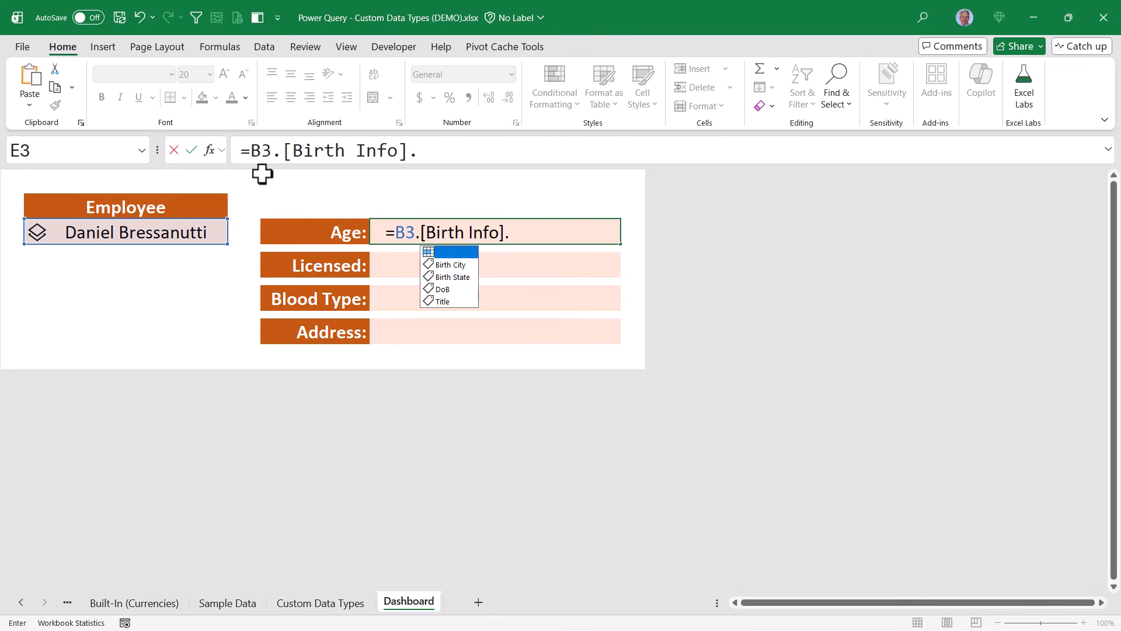
key("Down")
key("Down")
key("Down")
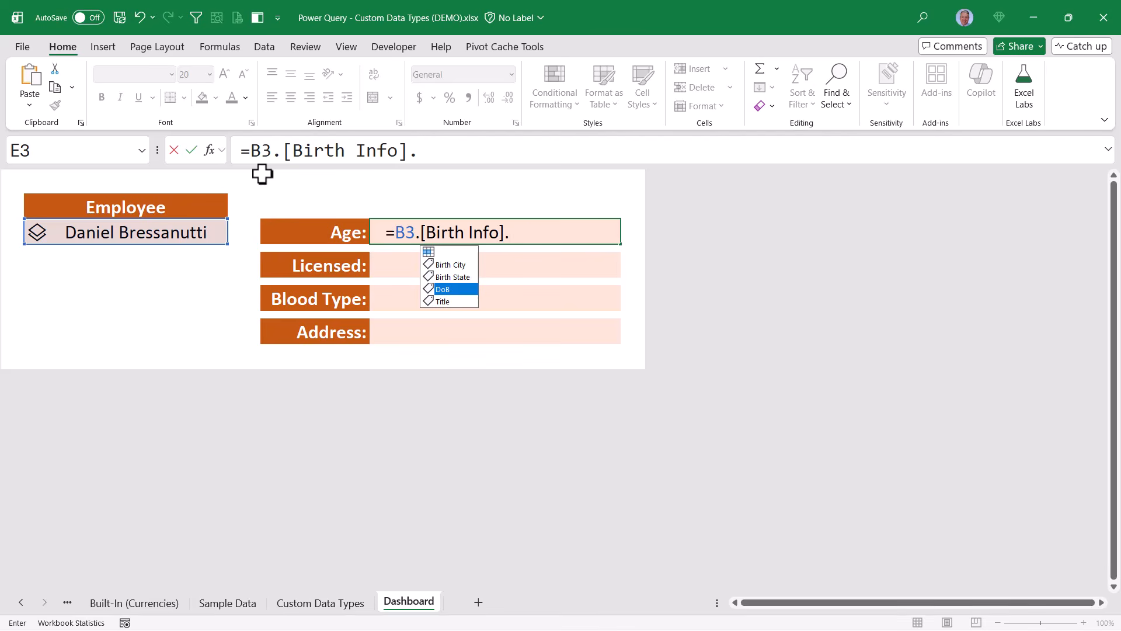
key("Tab")
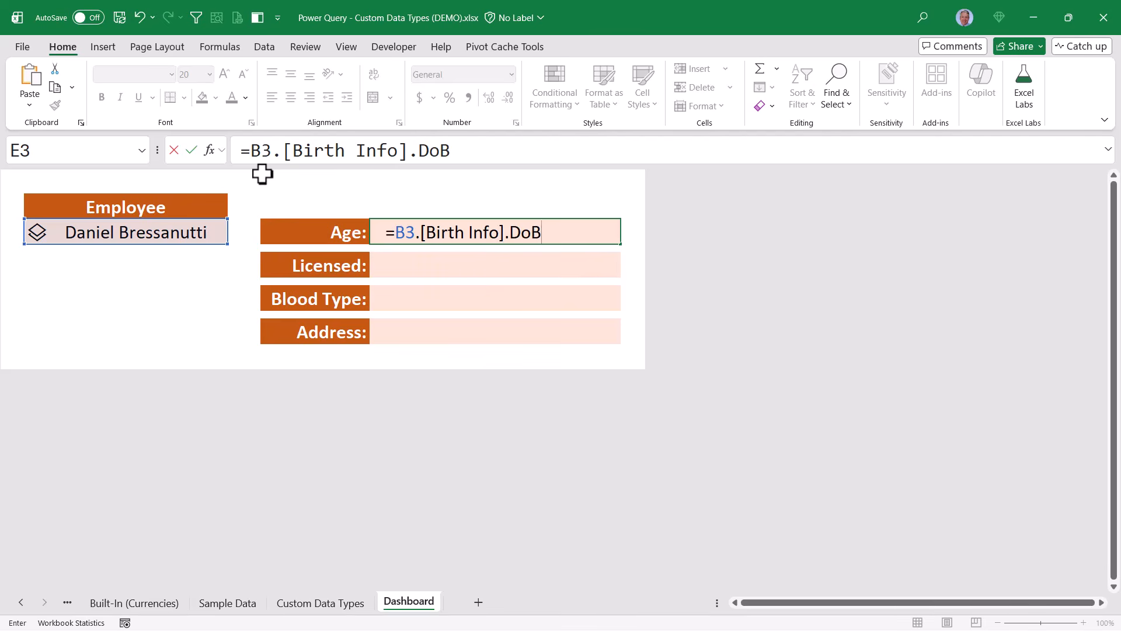
key("ctrl+Return")
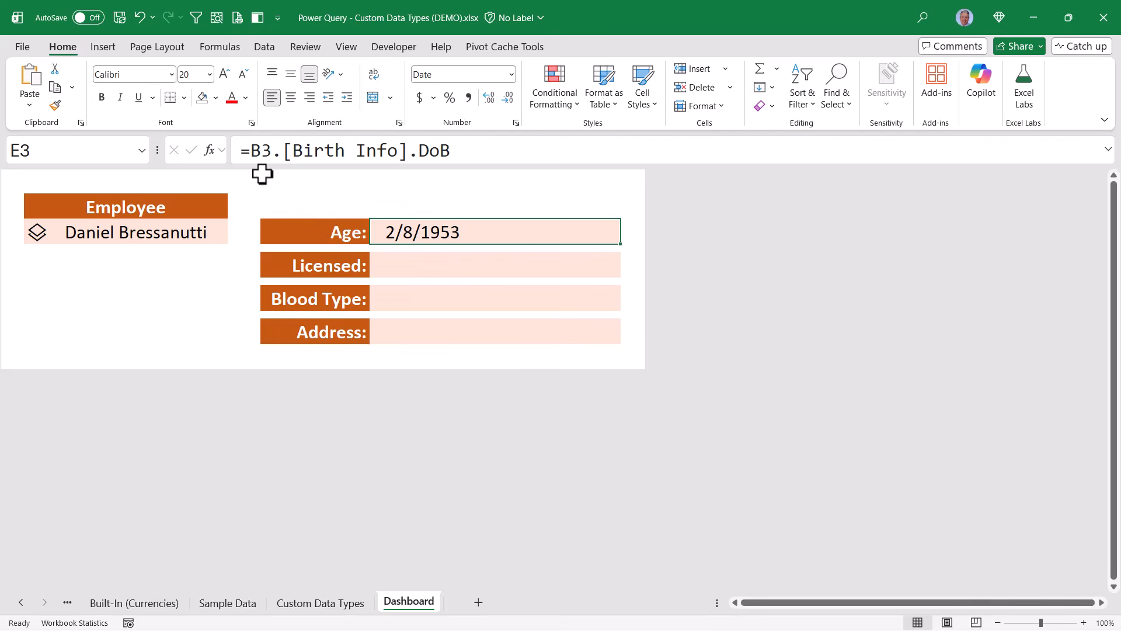
Wrap the Age formula in DATEDIF(..., TODAY(), "y") so E3 shows 73 years
left_click(495, 145)
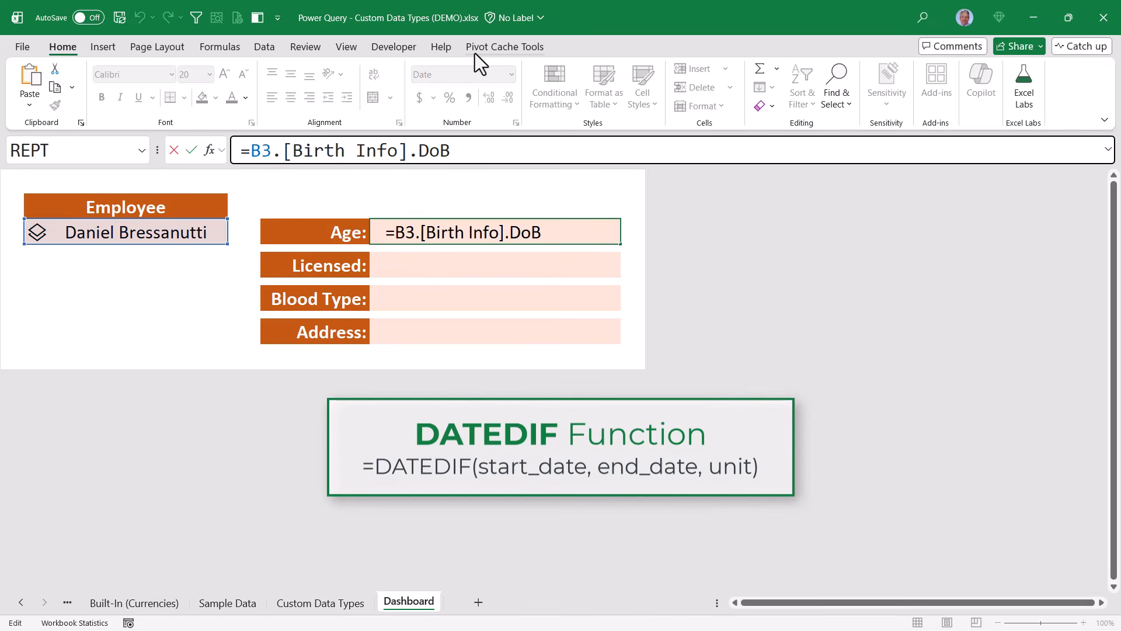
type("DATE")
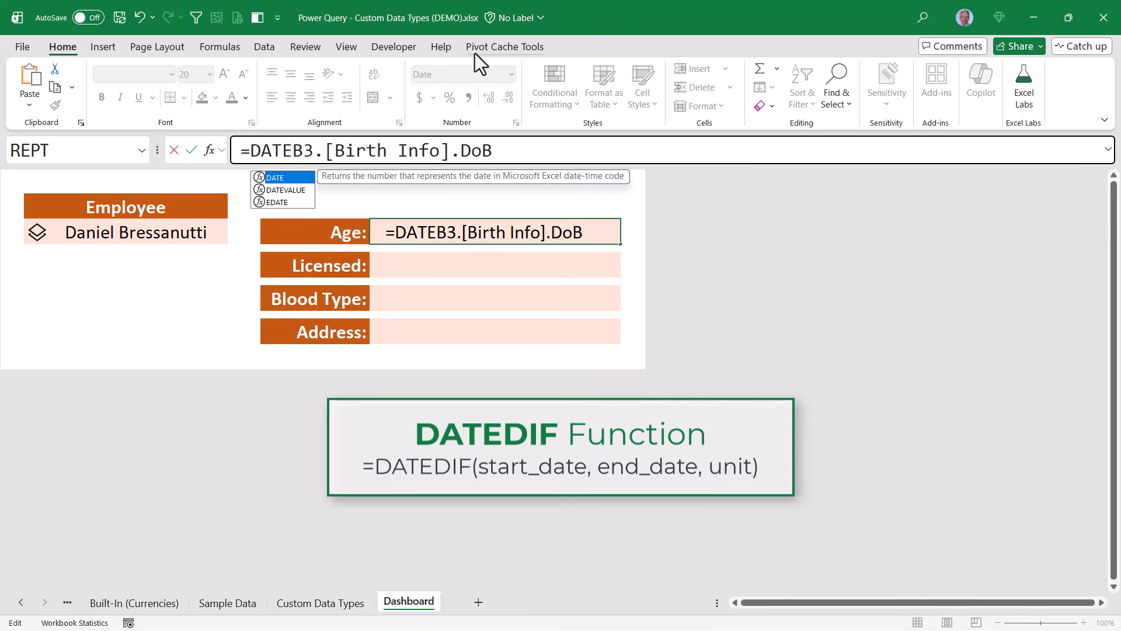
type("DIF")
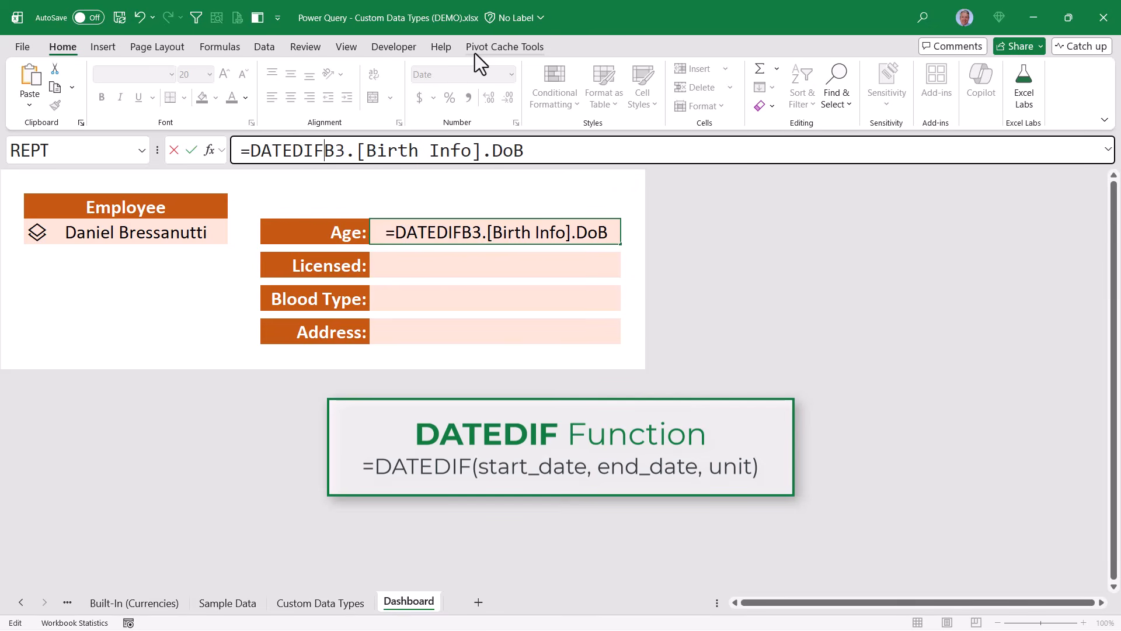
type("(")
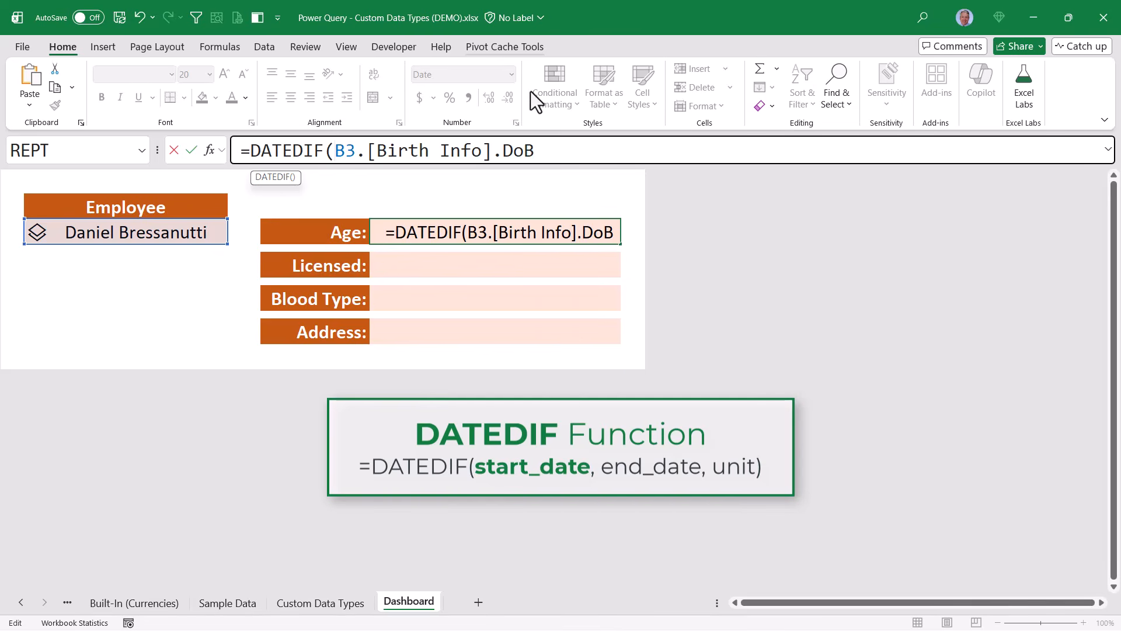
left_click(614, 149)
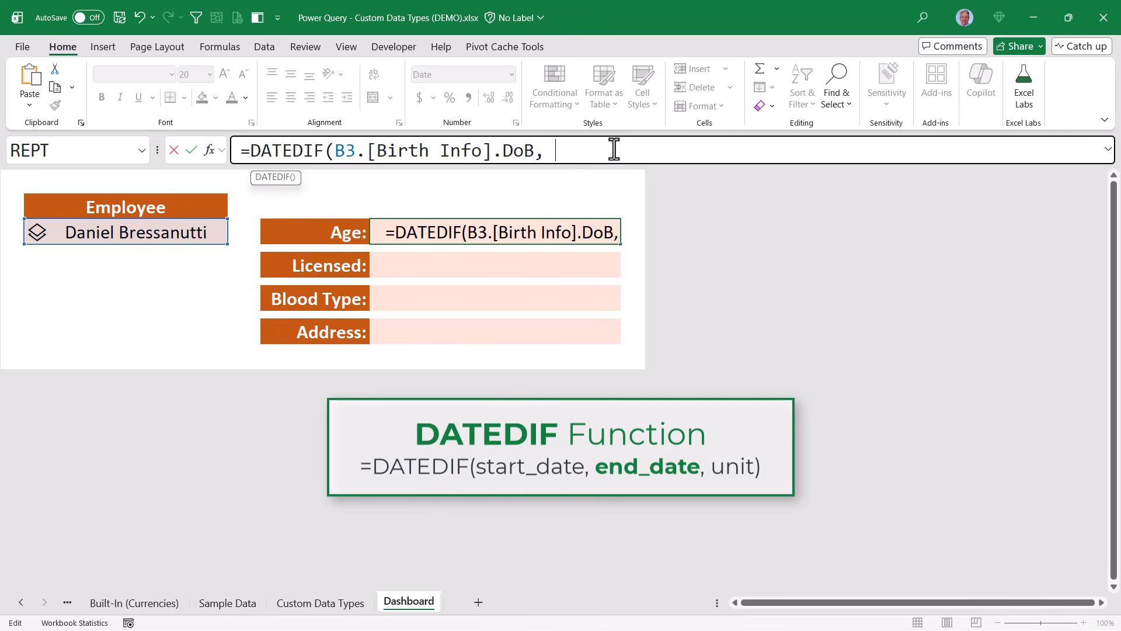
type("TODAY()")
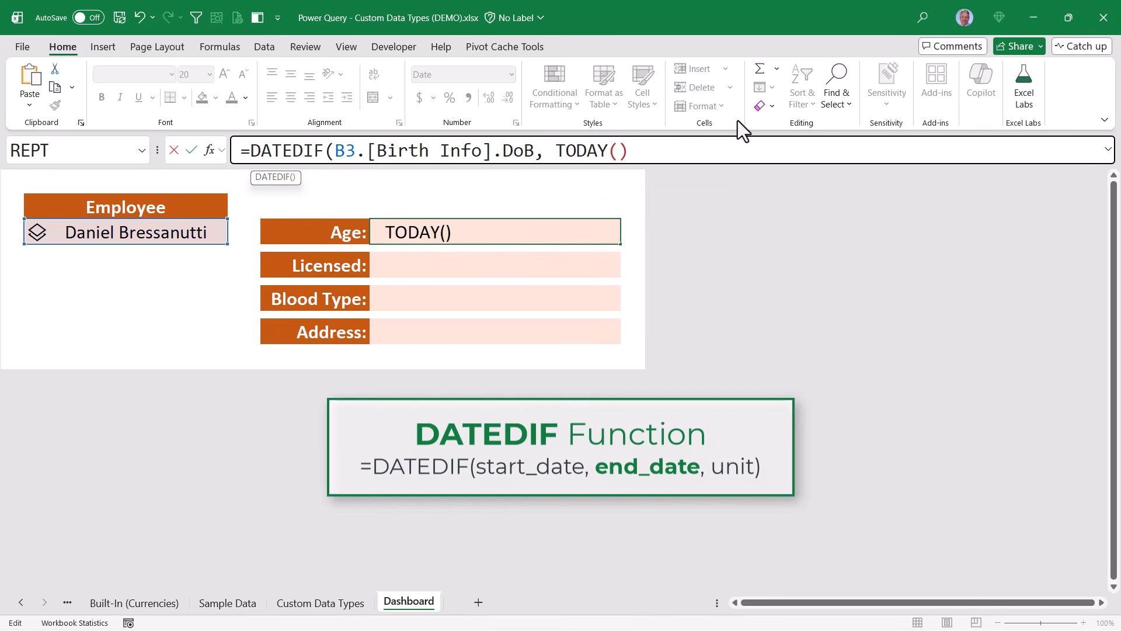
type(",")
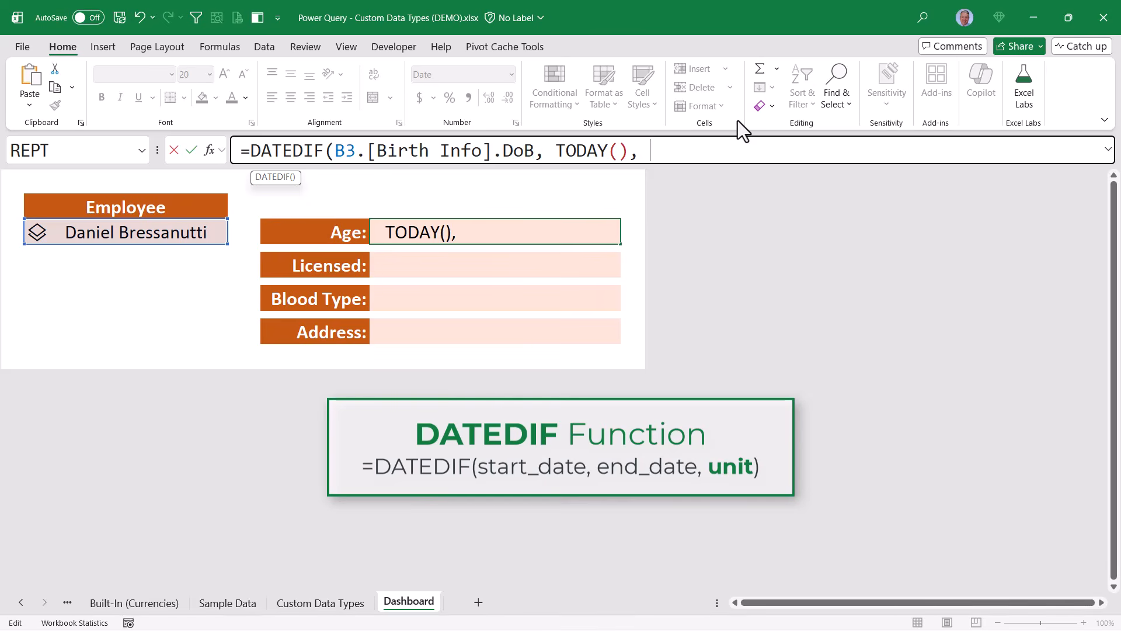
type("\"")
type("y\")")
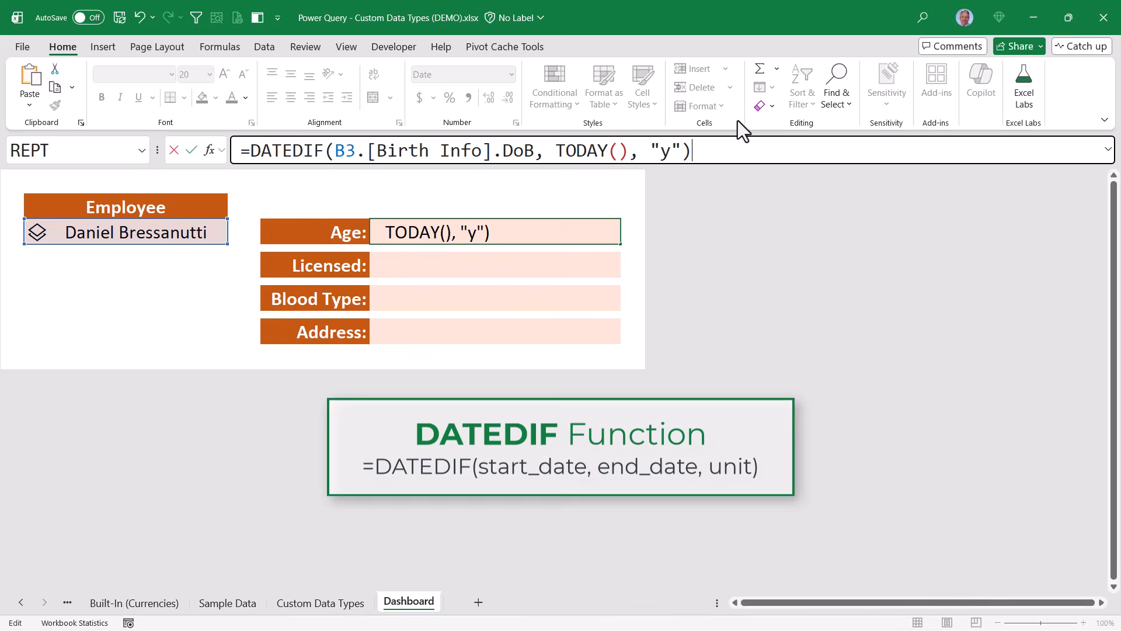
key("Return")
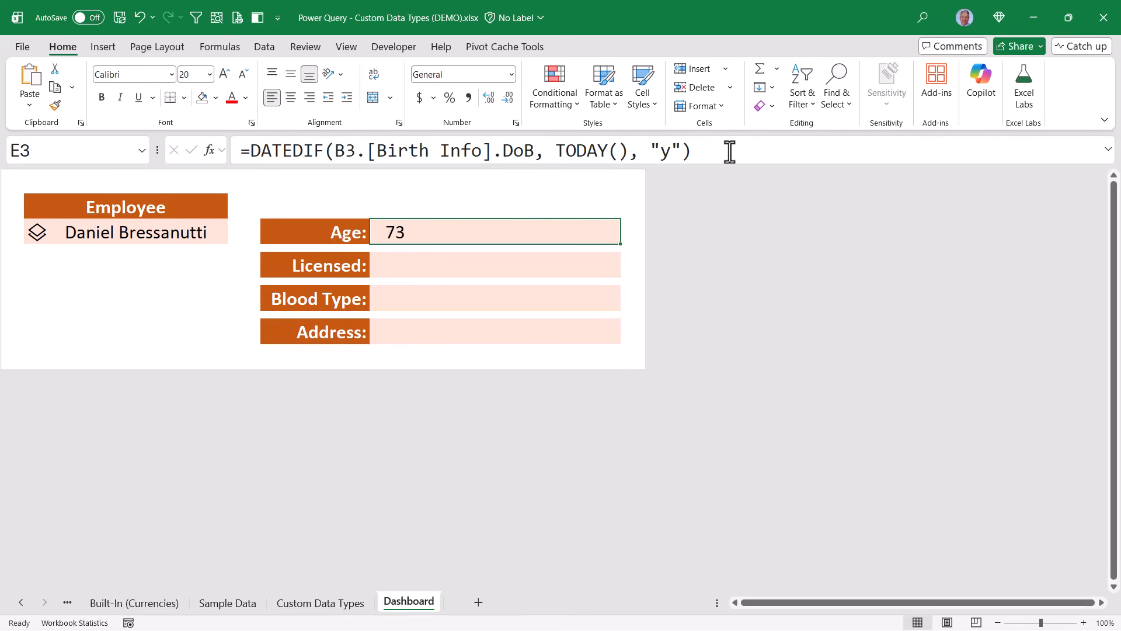
key("Down")
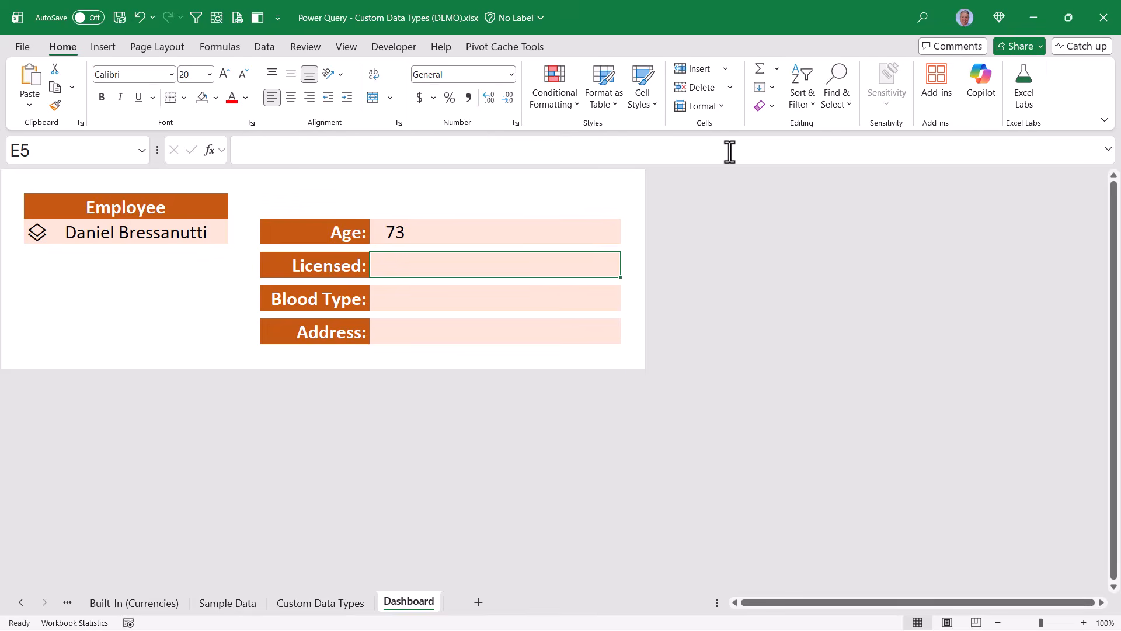
Enter =B3.Miscellaneous.Licensed in E5 so the Licensed cell shows Yes
type("=")
left_click(208, 229)
type(".")
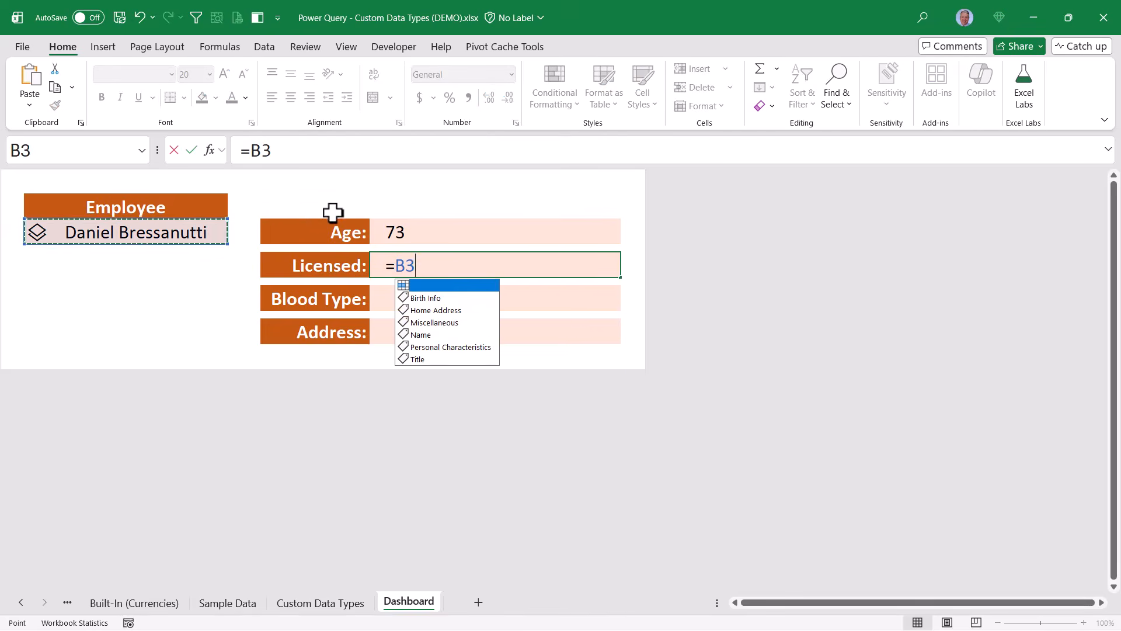
key("Down")
key("Down")
key("Down")
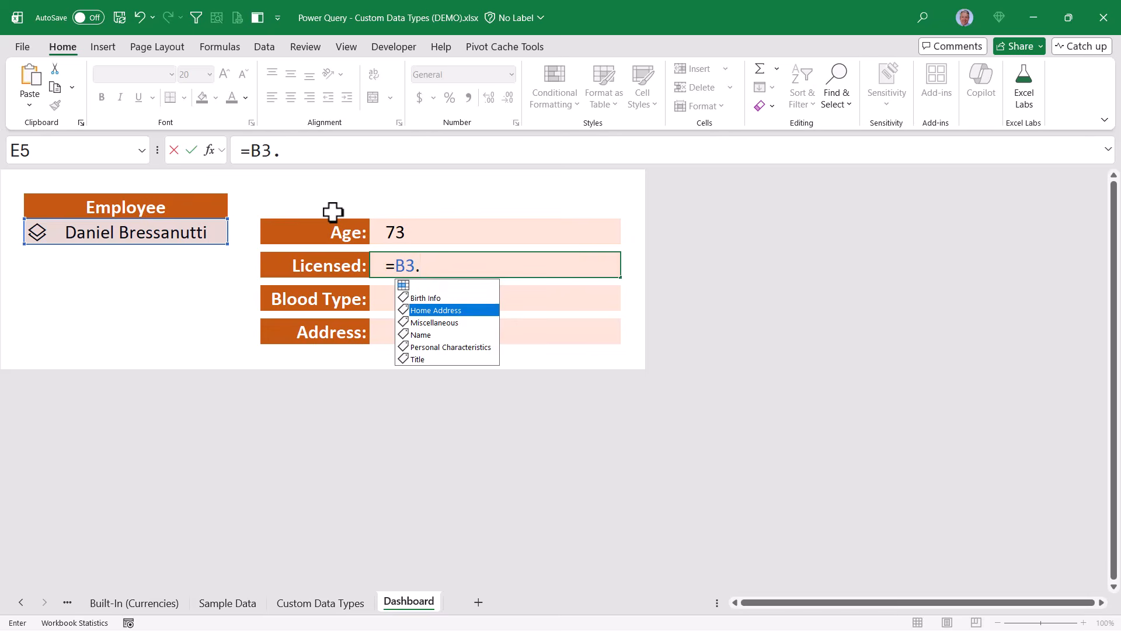
key("Tab")
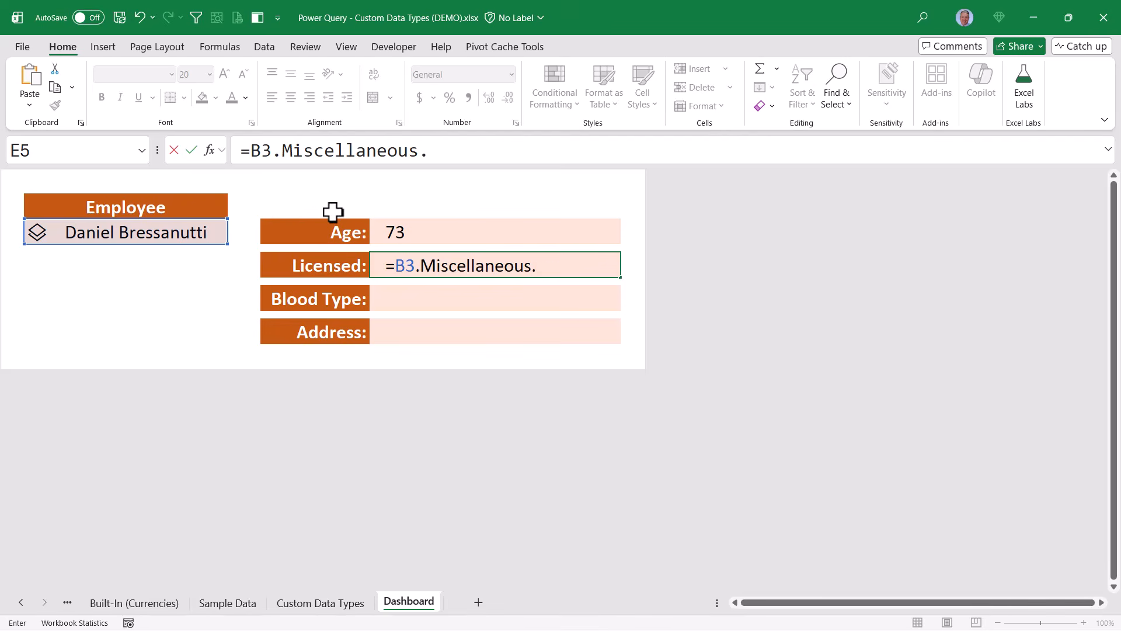
key("Down")
key("Down")
key("Down")
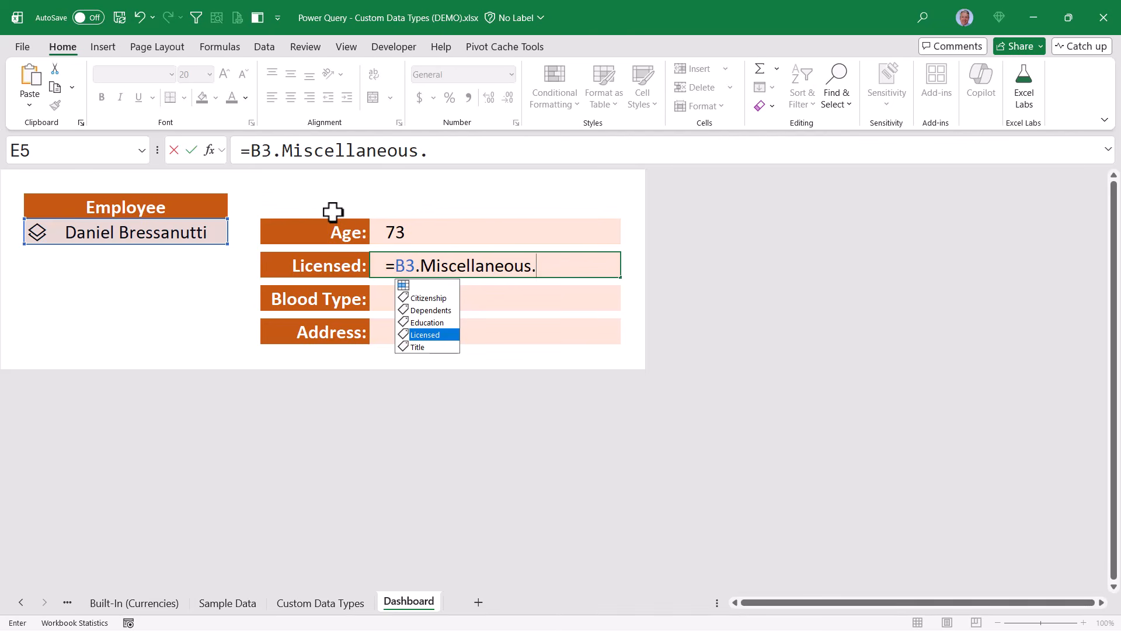
key("Tab")
key("Return")
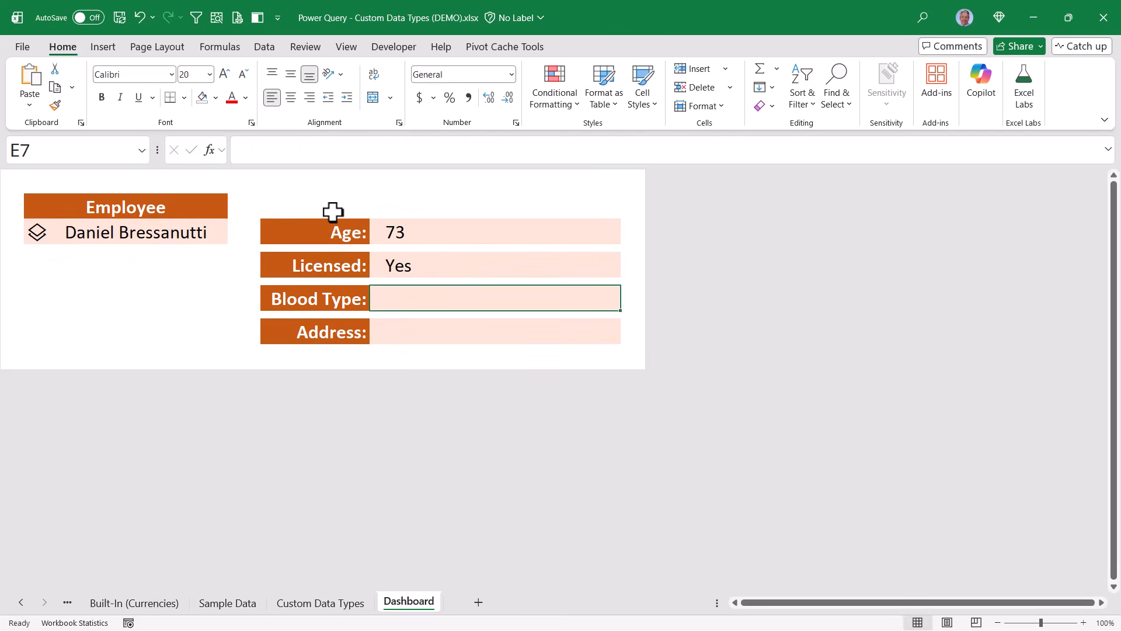
Enter =B3.[Personal Characteristics].[Blood Type] in E7 so Blood Type shows B-
type("=")
left_click(207, 232)
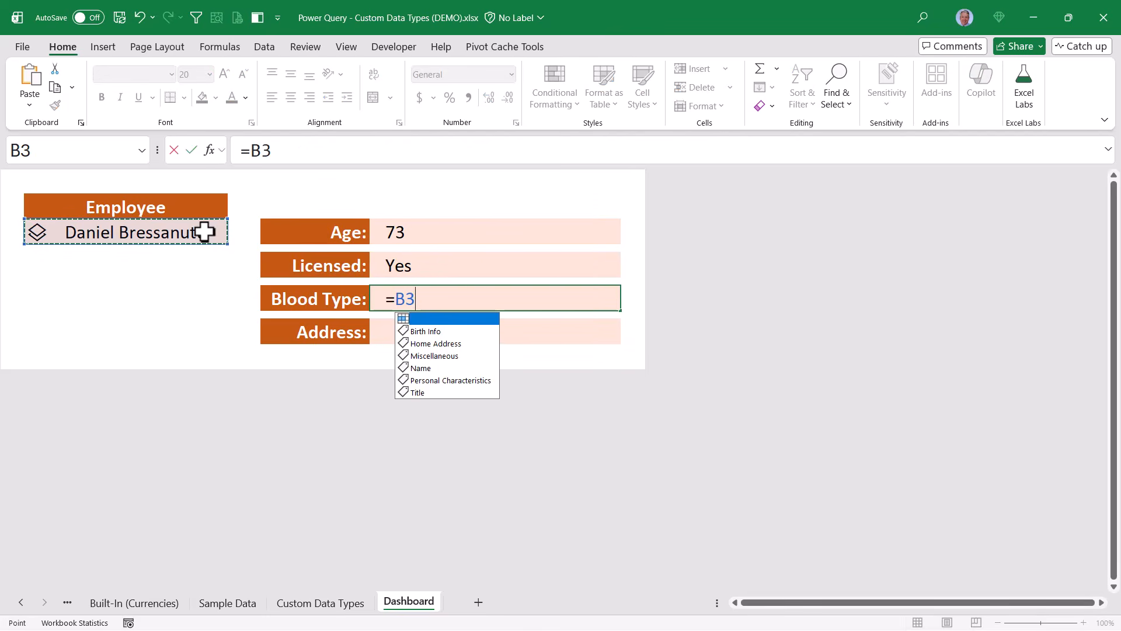
key("Down")
key("Down")
key("Down")
key("Down")
key("Down")
key("Tab")
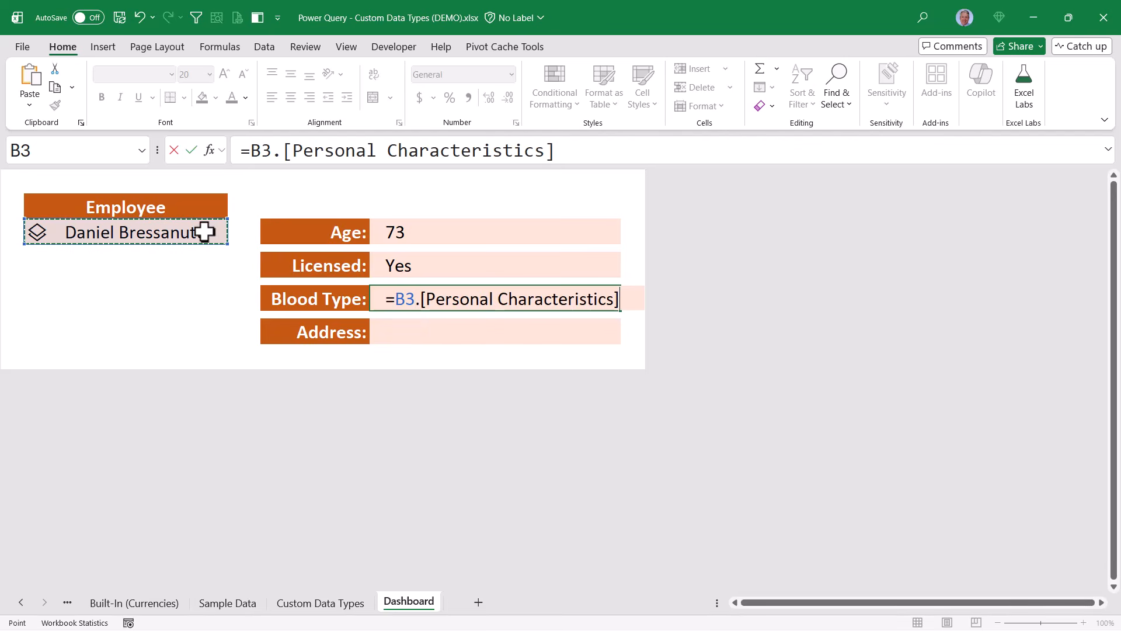
type(".")
key("Down")
key("Tab")
key("Return")
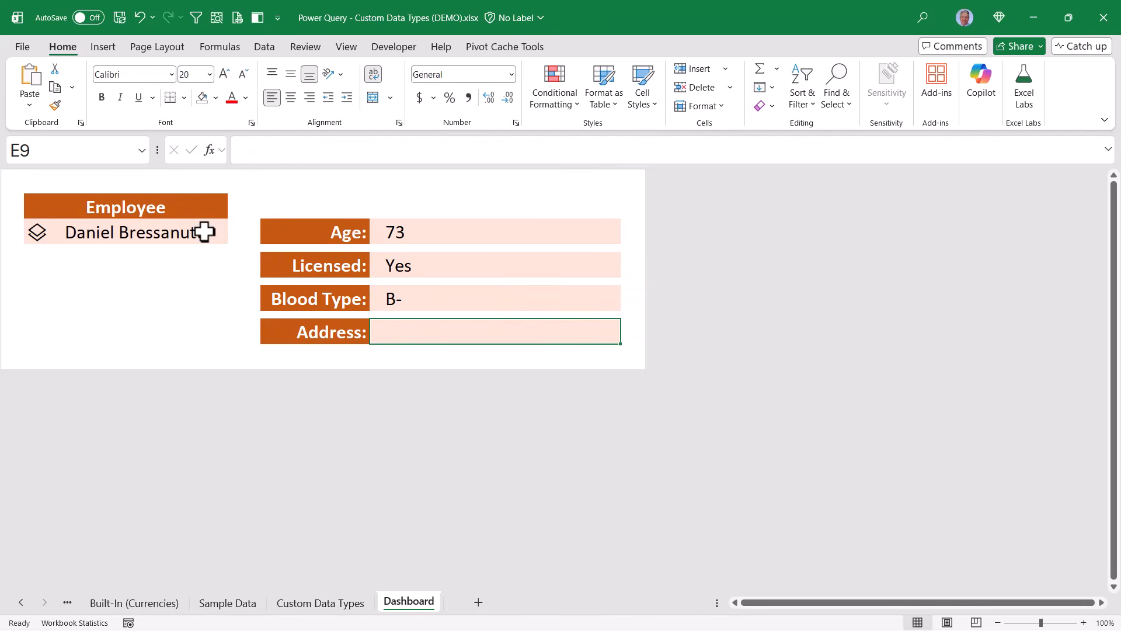
Enter =B3.[Home Address] in E9 to show the employee's street address
type("=")
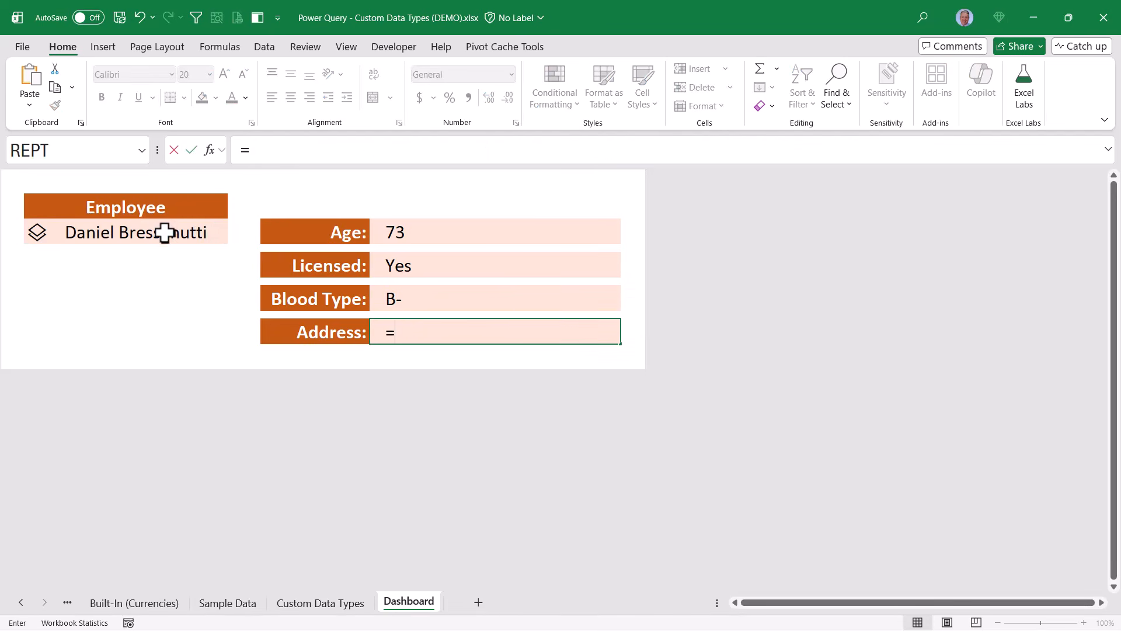
left_click(165, 232)
type(".")
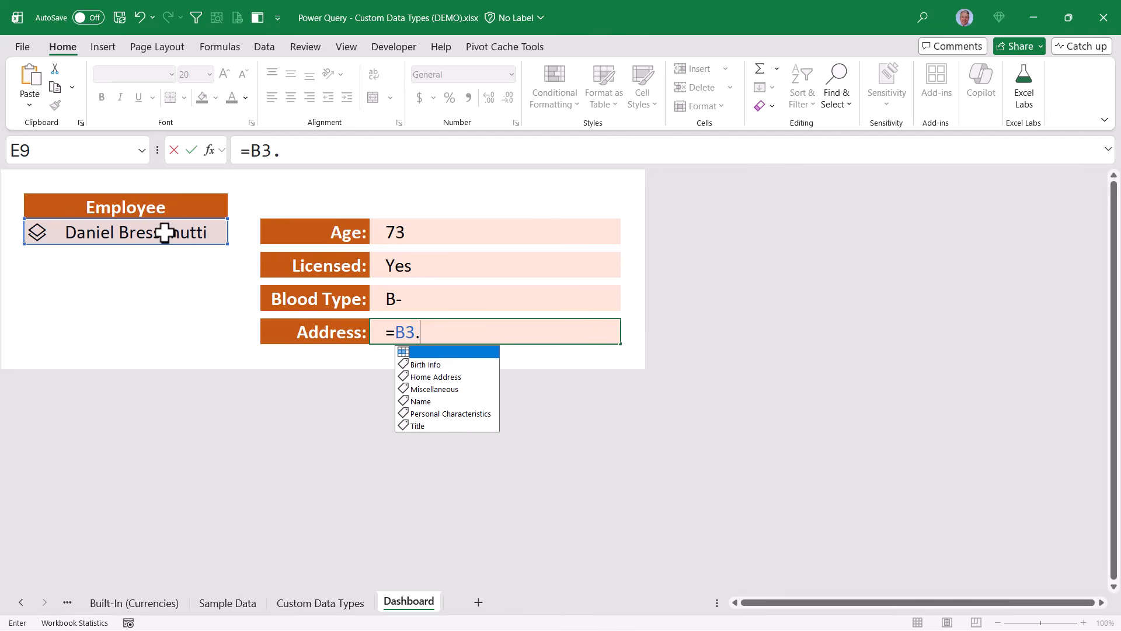
key("Down")
key("Down")
key("Tab")
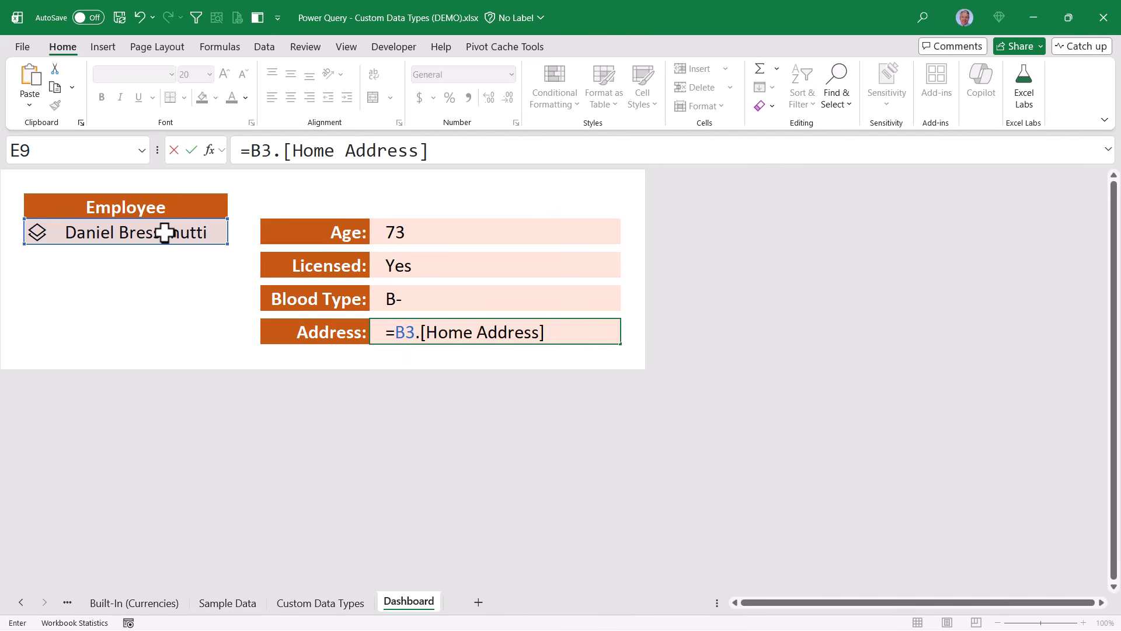
key("ctrl+Return")
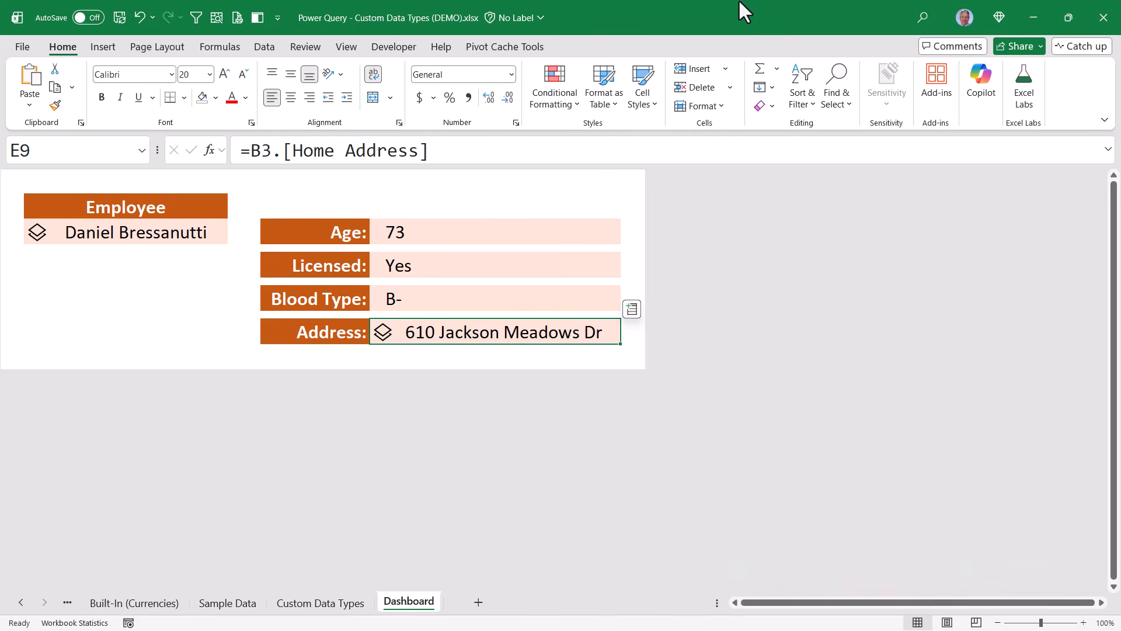
Start rewriting E9 as =CONCAT(B3.[Home Address].[Street Address],CHAR(10), ..
left_click(251, 150)
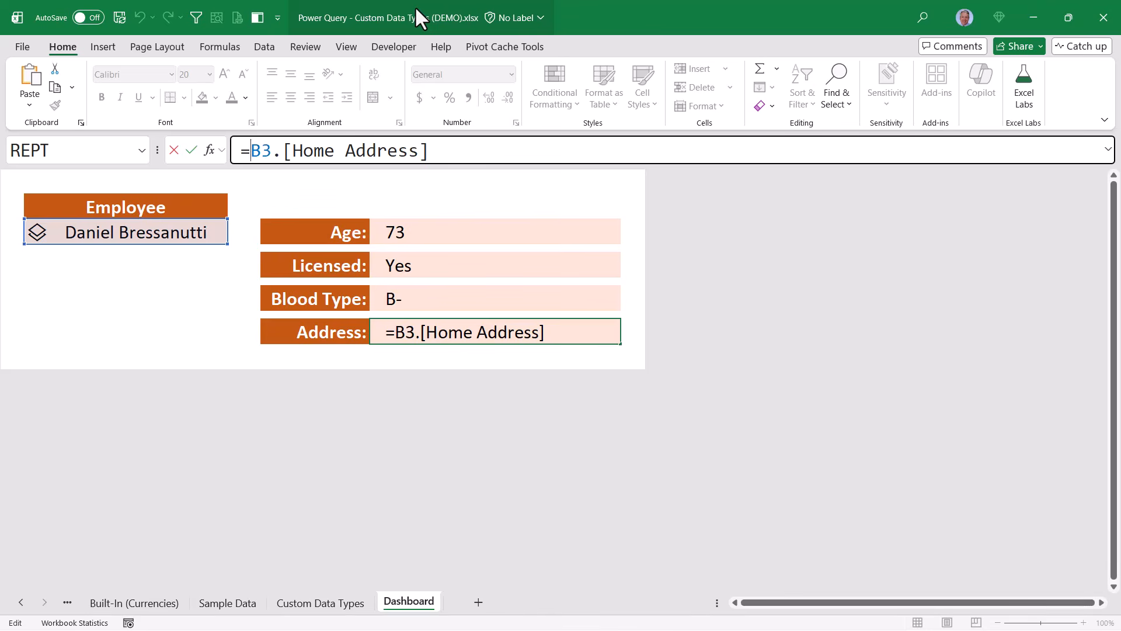
type("CONCAT(")
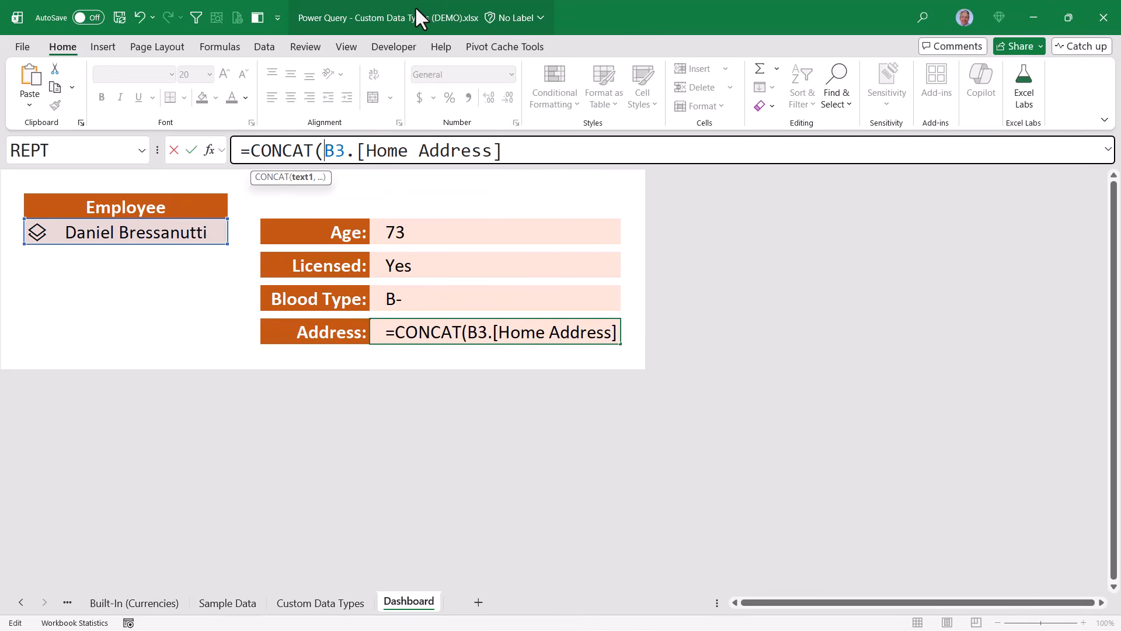
key("End")
type(".")
key("Down")
key("Down")
key("Down")
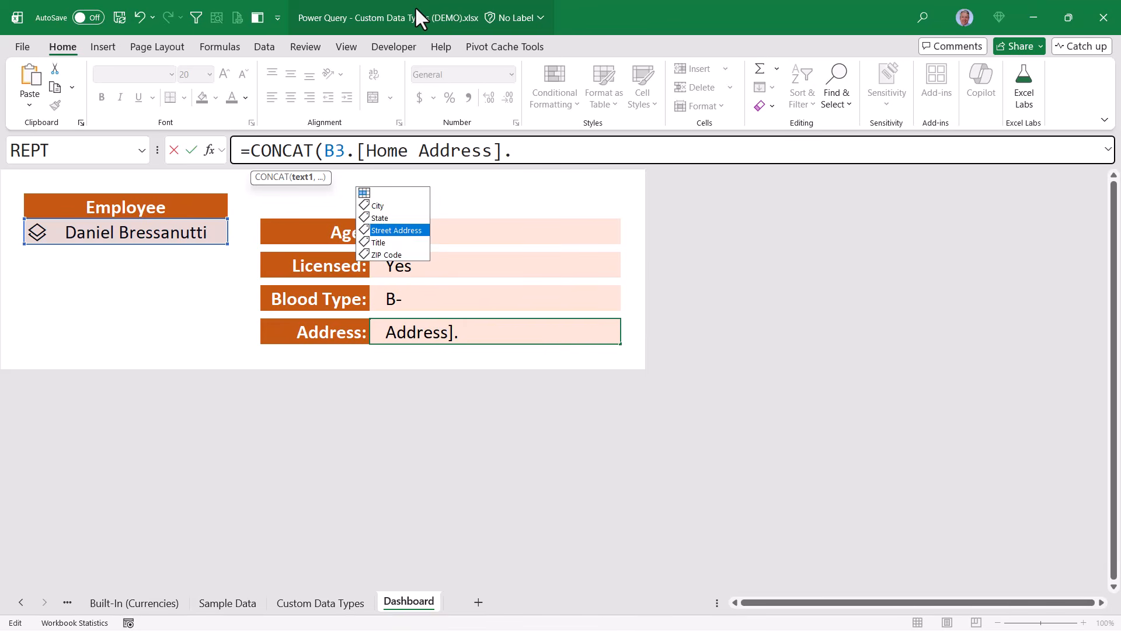
key("Tab")
type(",")
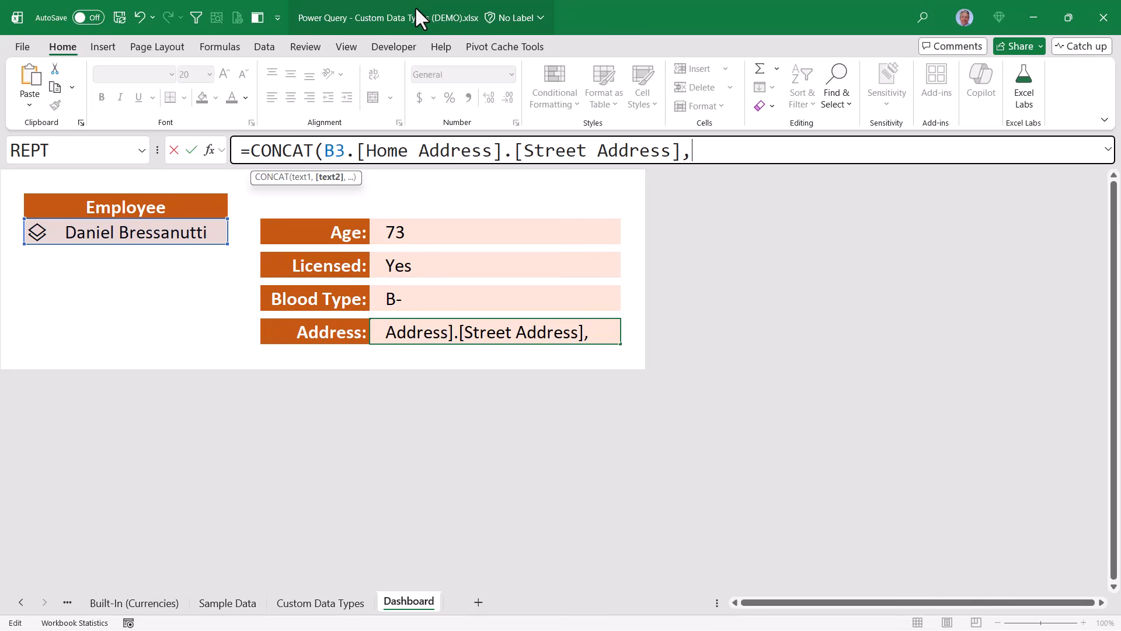
type("CHAR")
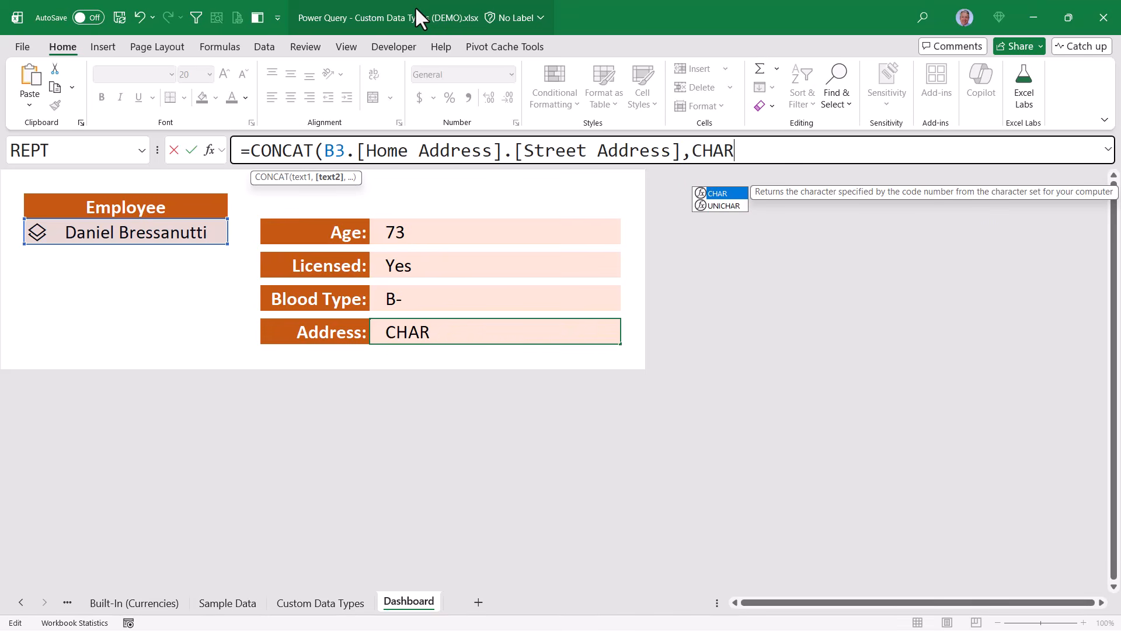
type("(")
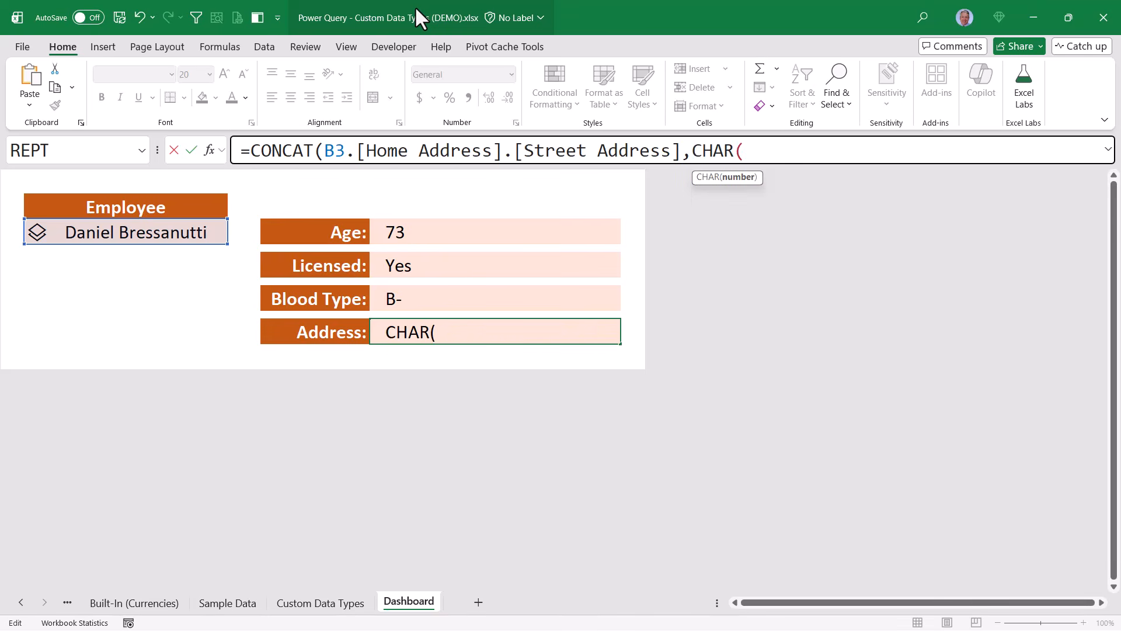
type("10)")
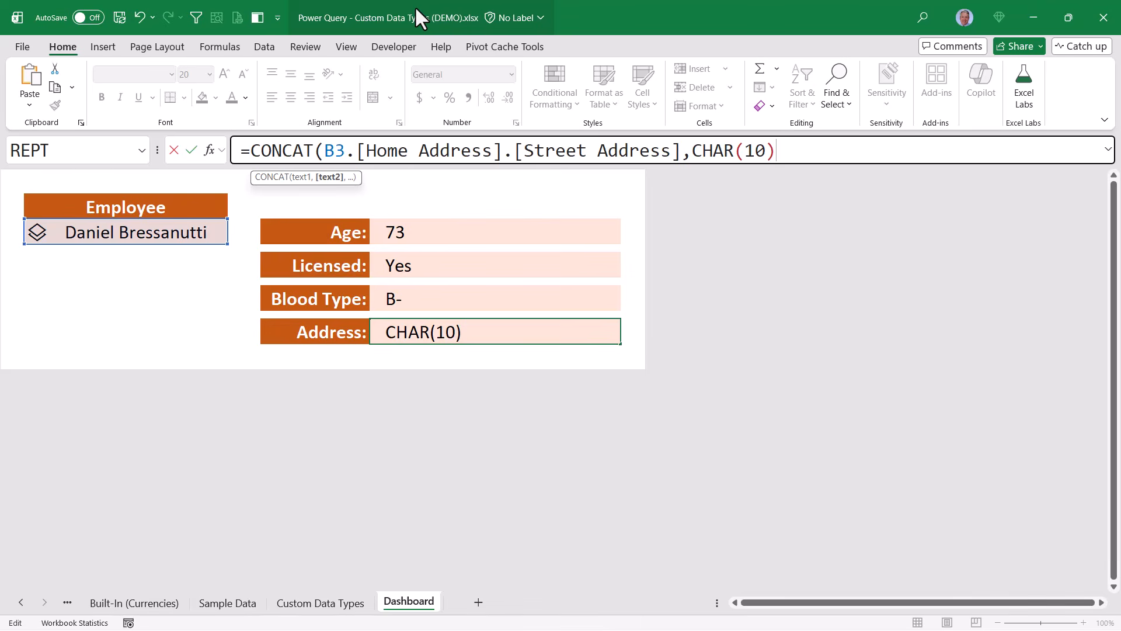
type(",")
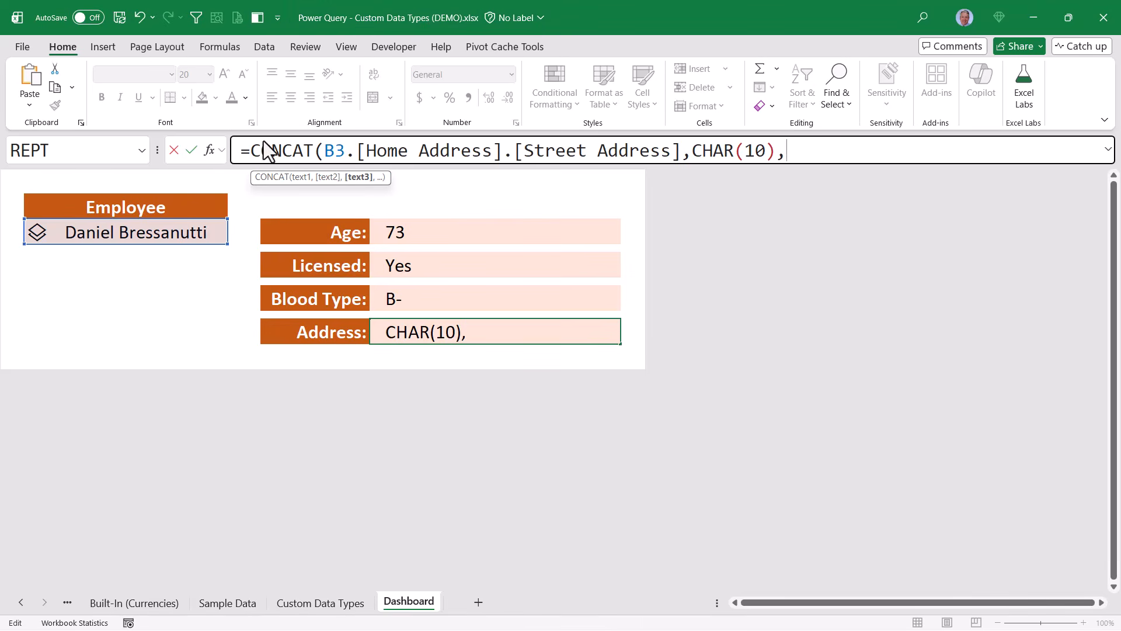
Add B3.[Home Address].City and a ", " separator to the CONCAT formula
left_click(154, 232)
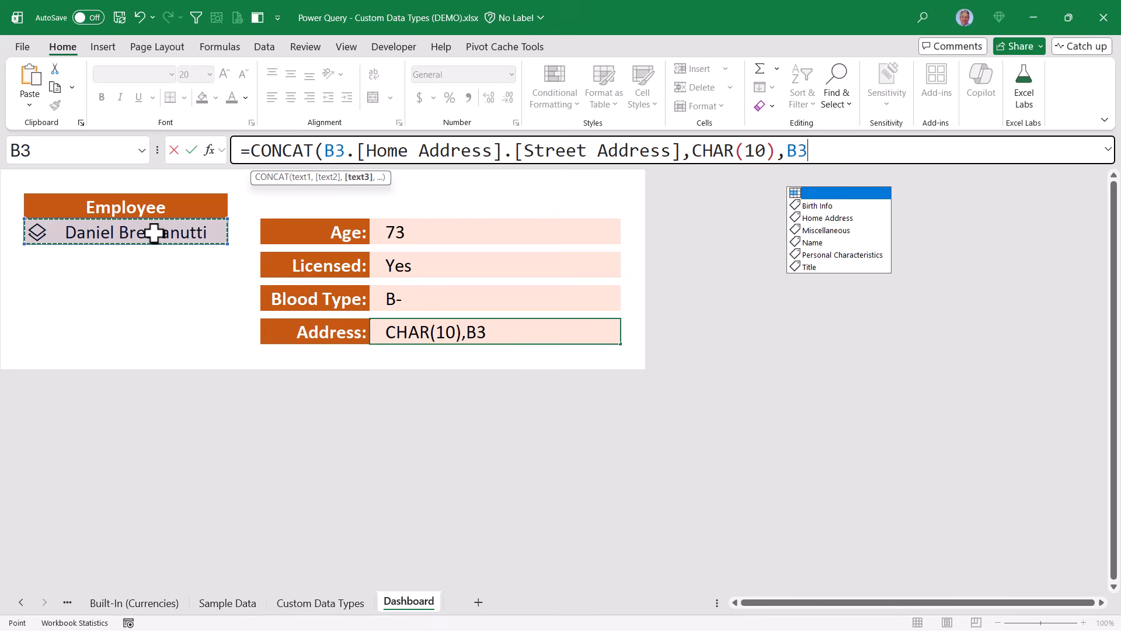
type(".")
key("Tab")
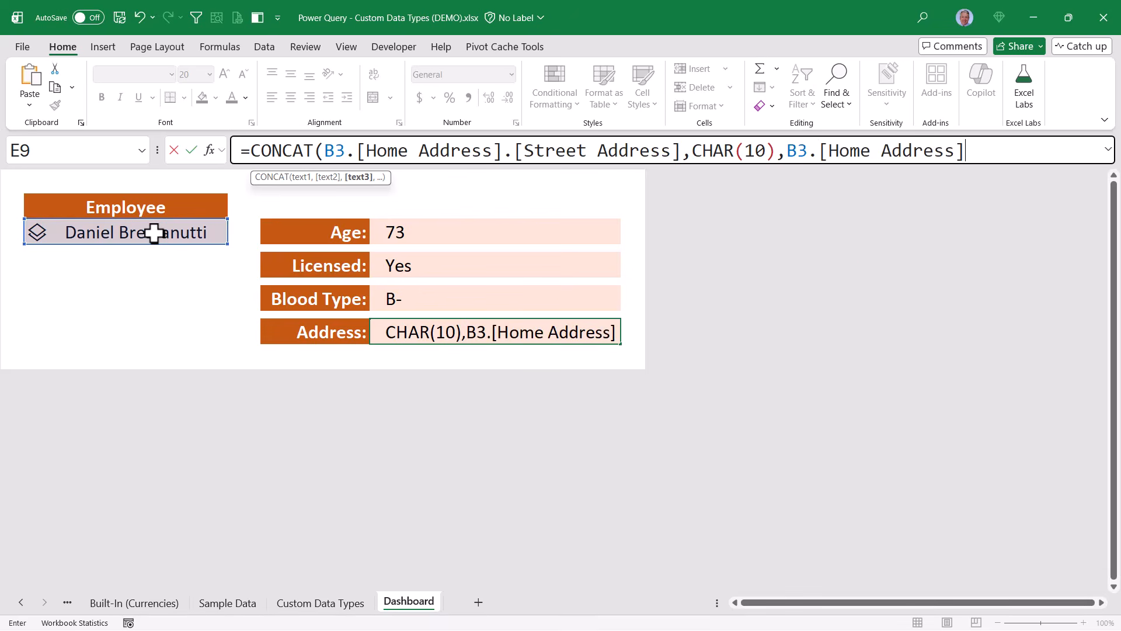
type(".")
key("Tab")
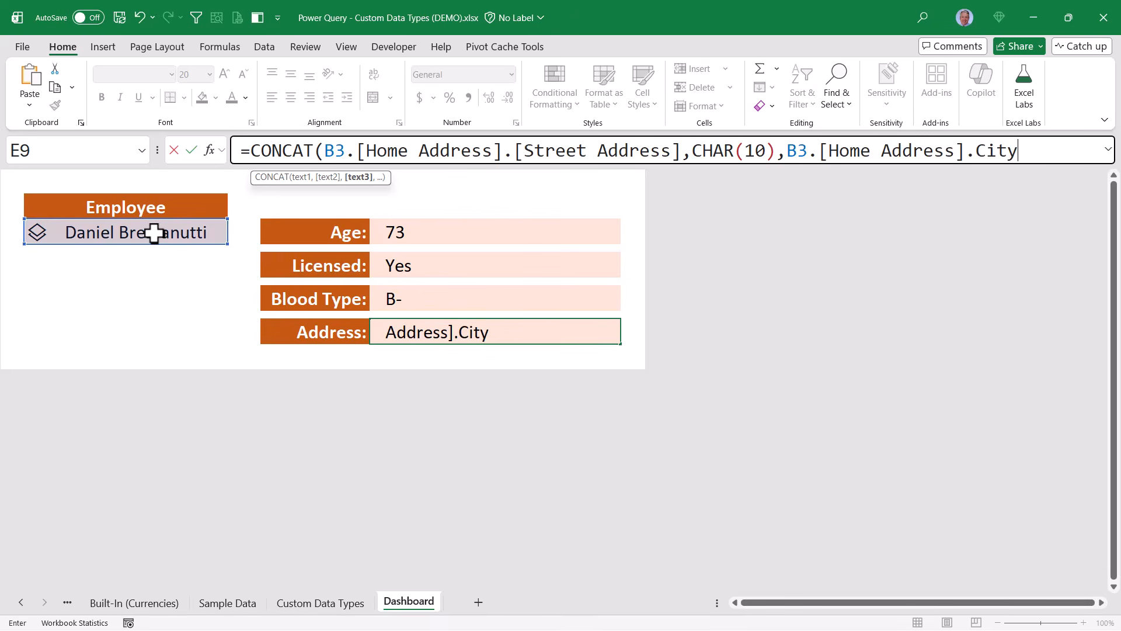
type(",\"")
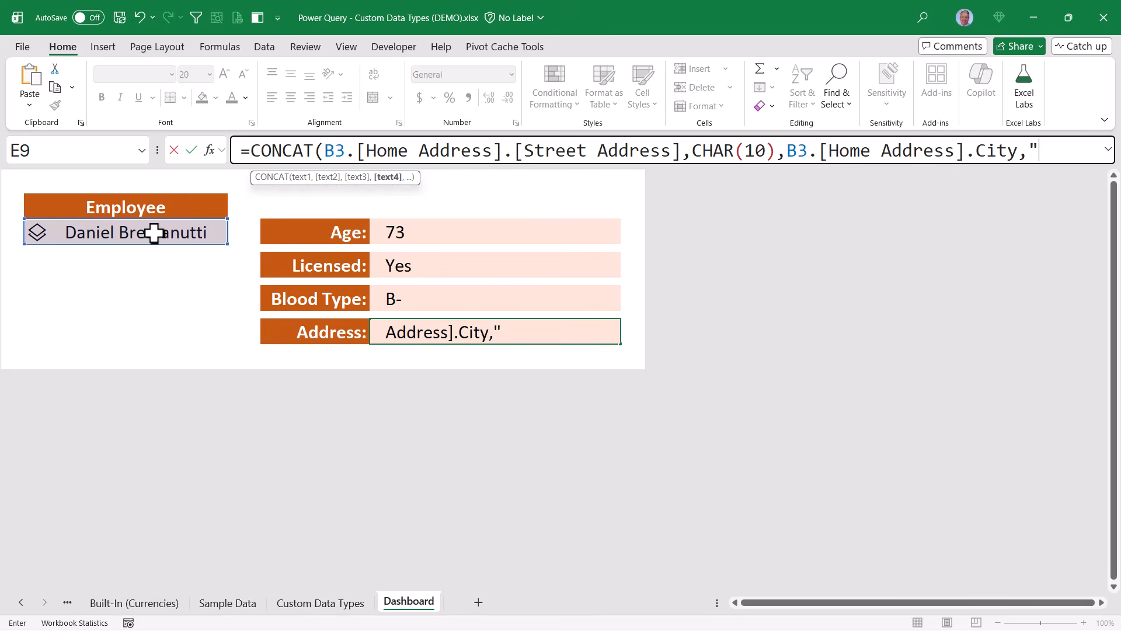
type(", \",")
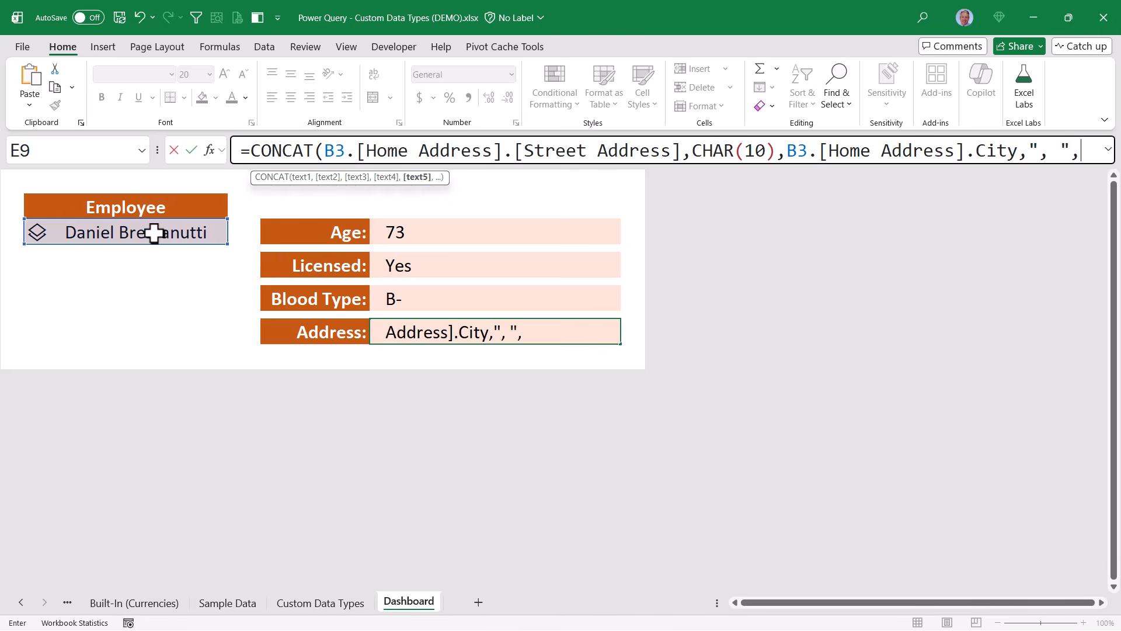
Add B3.[Home Address].State followed by a two-space " " separator
left_click(153, 233)
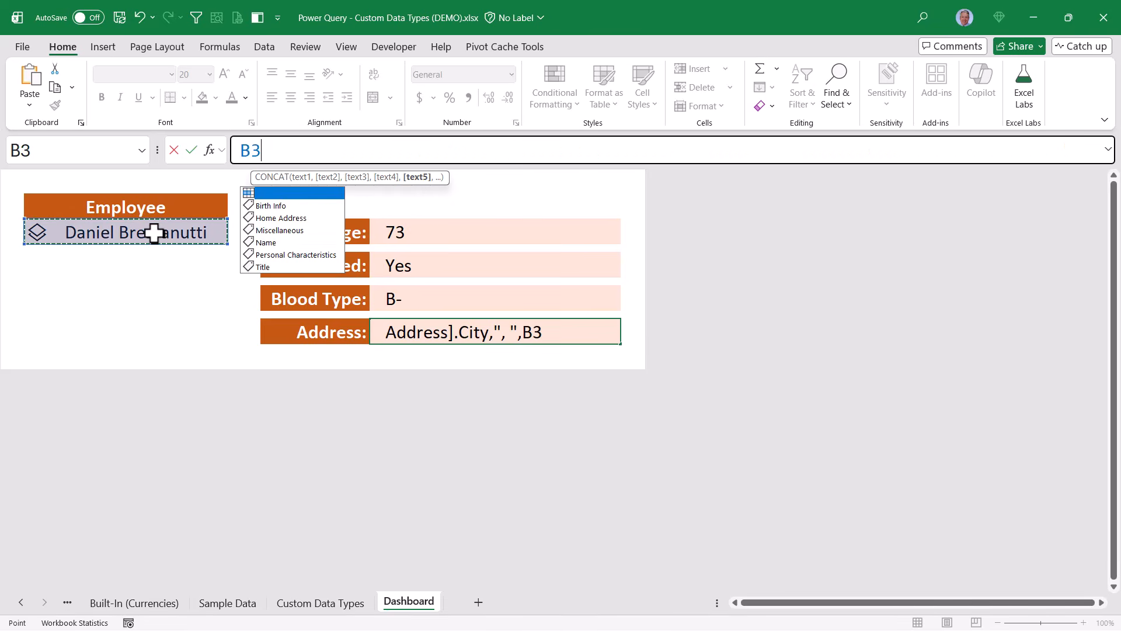
type(".")
key("Down")
key("Down")
key("Tab")
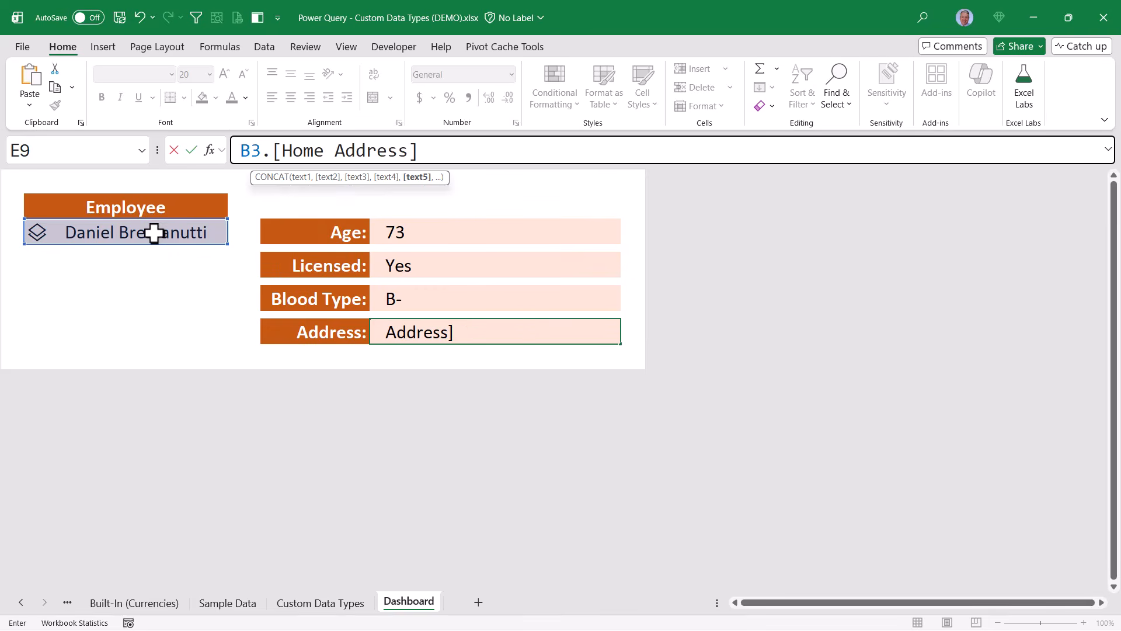
type(".")
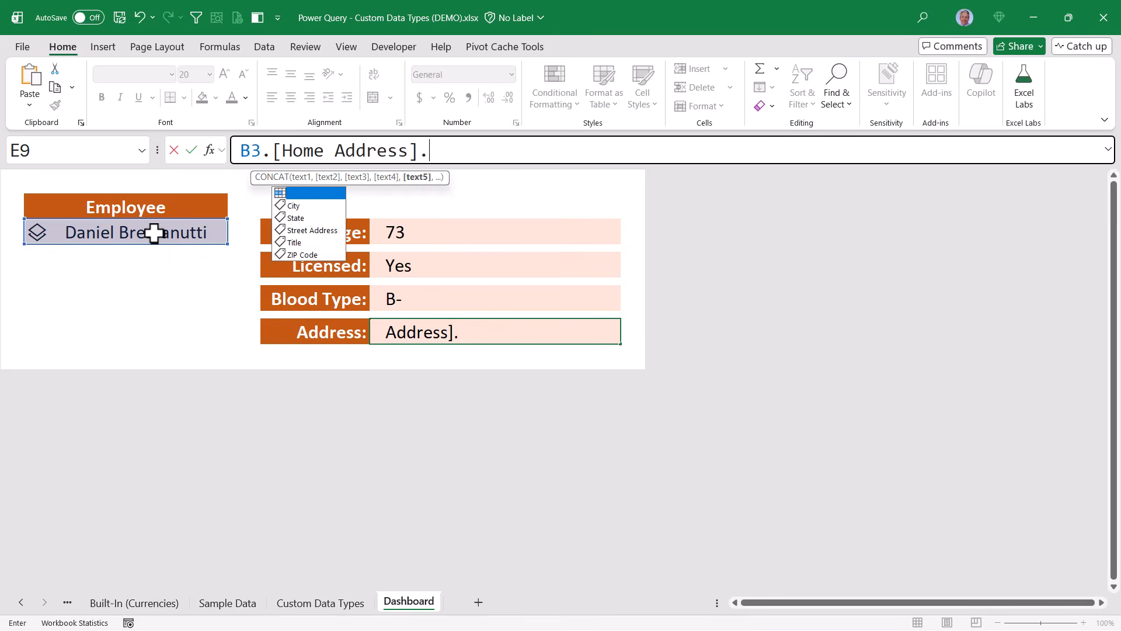
key("Down")
key("Down")
key("Tab")
type(",")
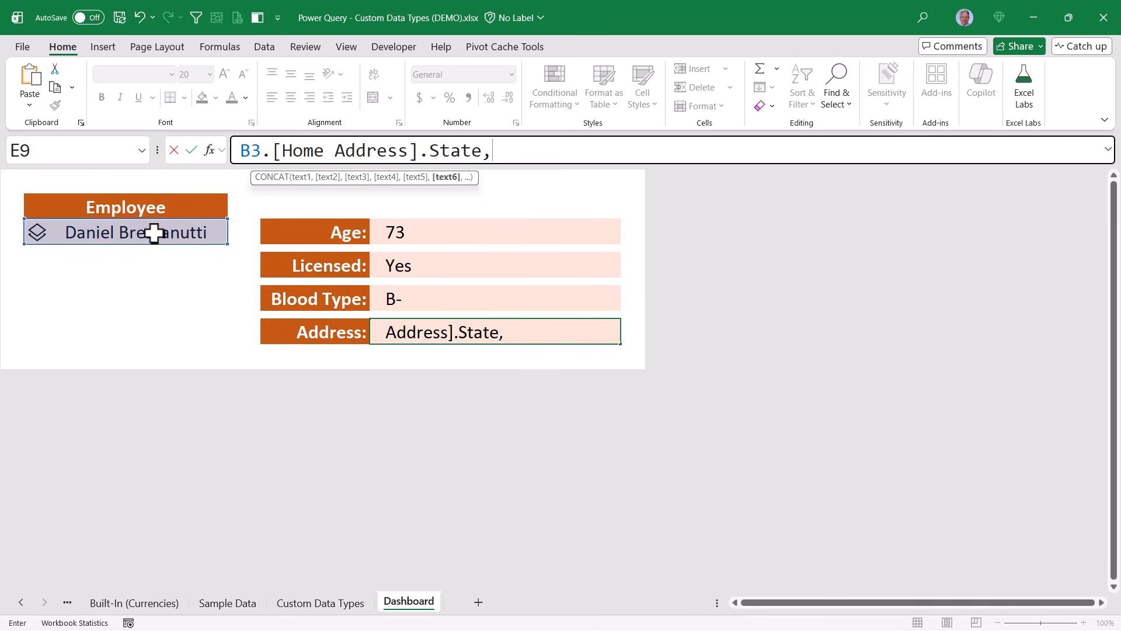
type("\"  \",")
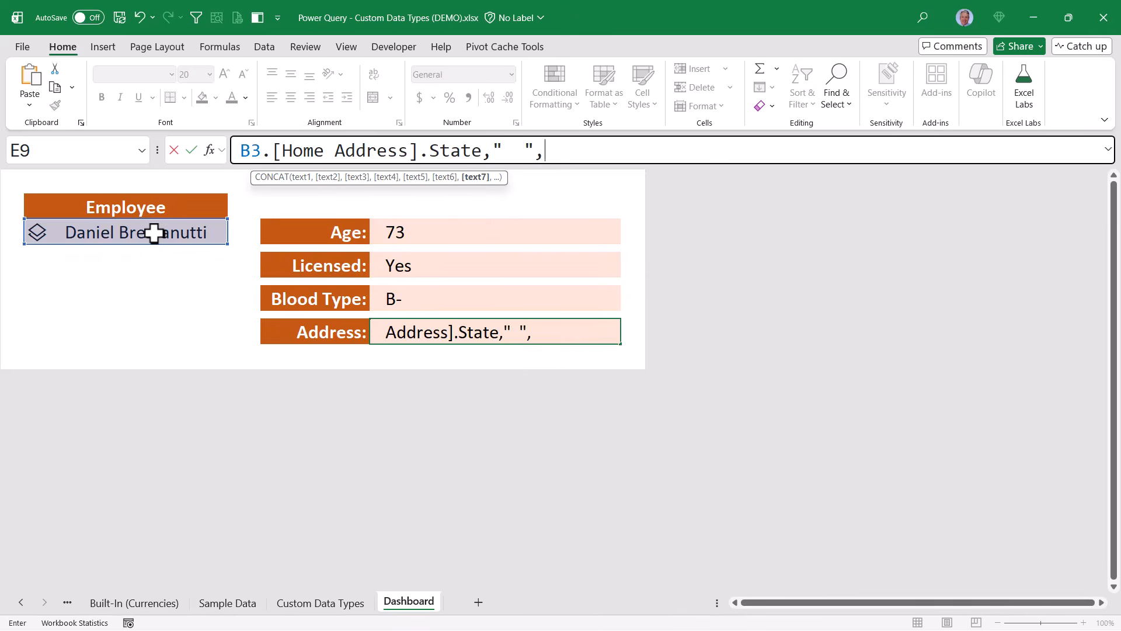
Add B3.[Home Address].[ZIP Code], close the CONCAT parenthesis and commit the address formula
left_click(153, 232)
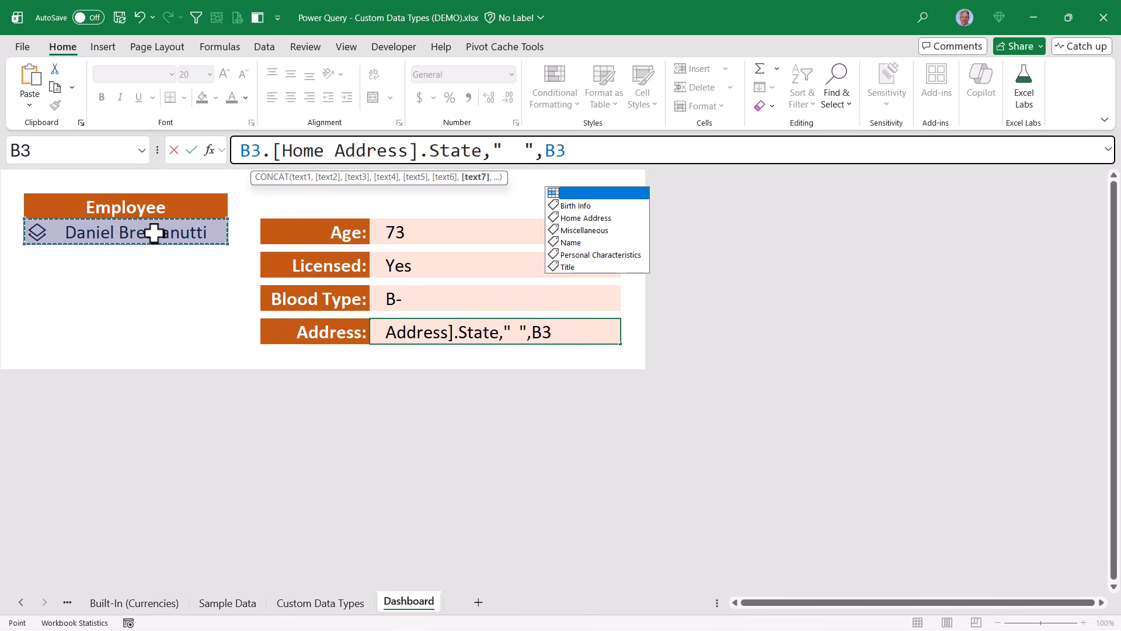
type(".")
key("Down")
key("Down")
key("Tab")
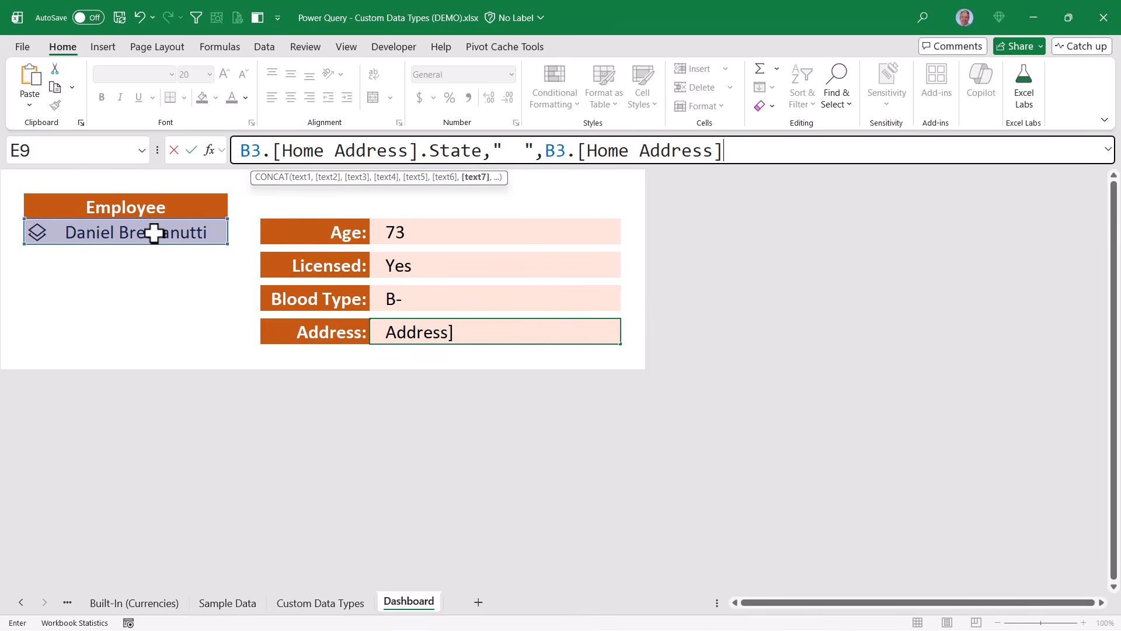
type(".")
key("Down")
key("Down")
key("Down")
key("Down")
key("Down")
key("Tab")
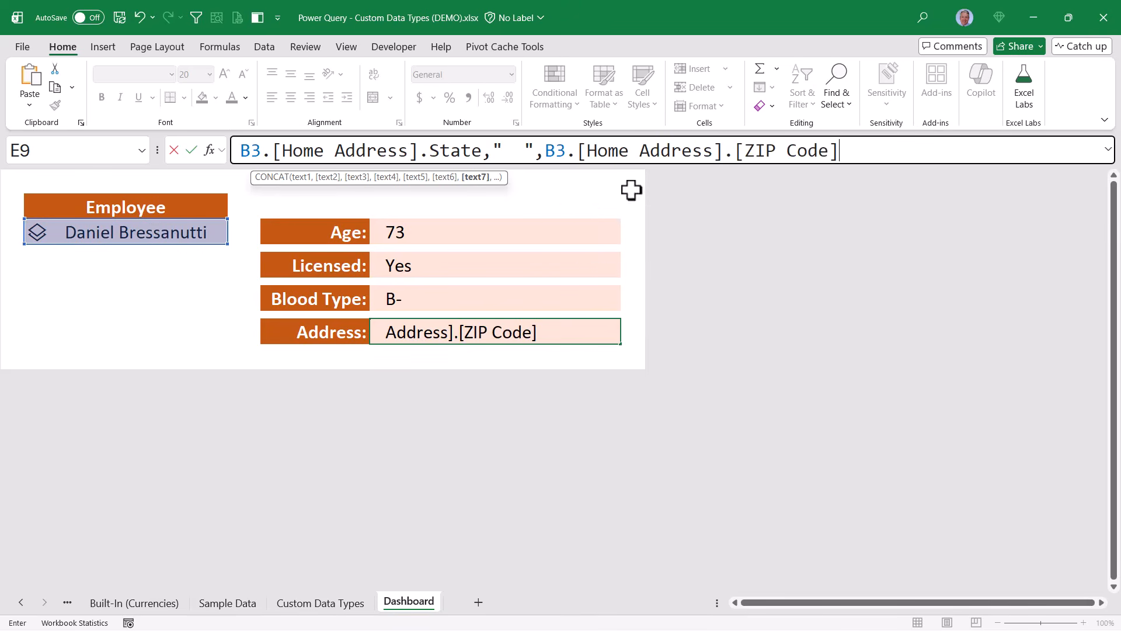
left_click(1108, 149)
left_click_drag(503, 178, 912, 212)
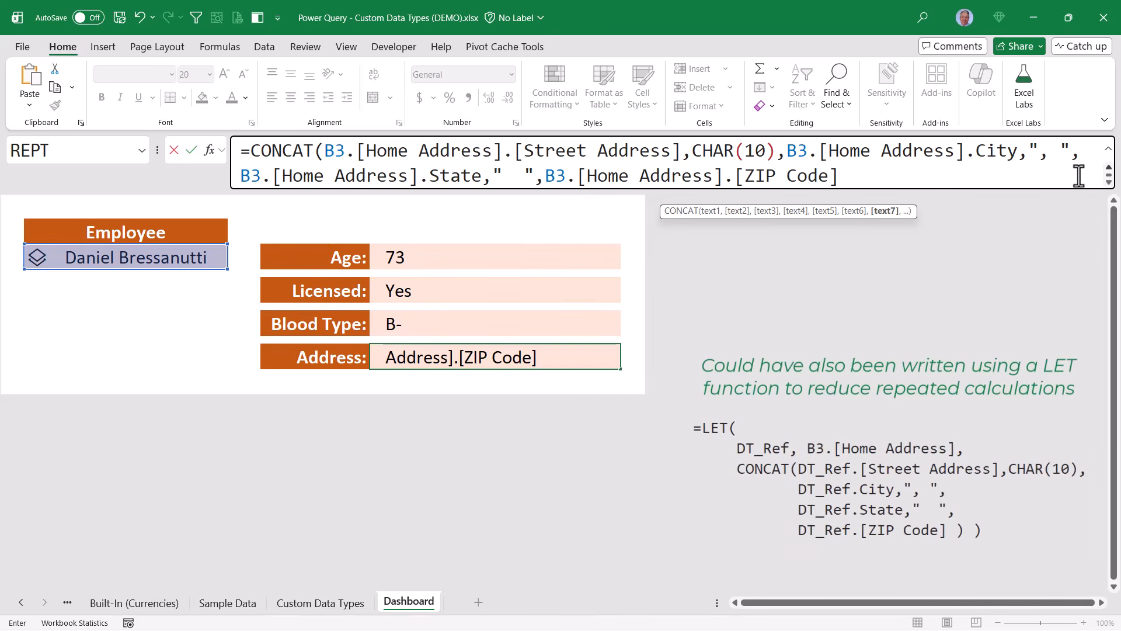
left_click(999, 168)
type(")")
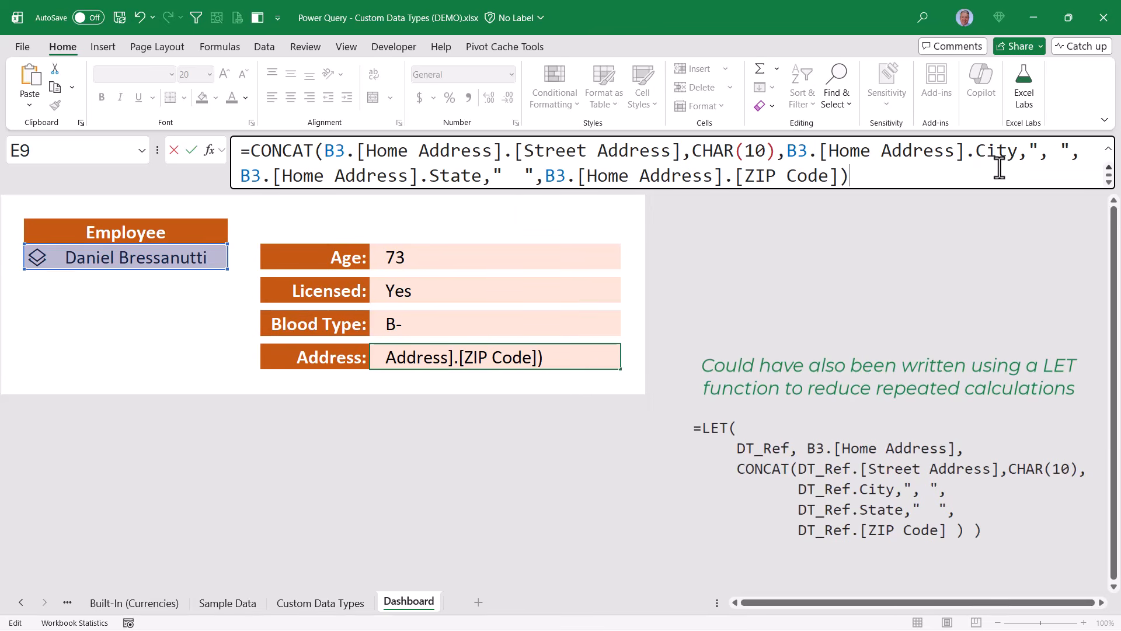
key("ctrl+Return")
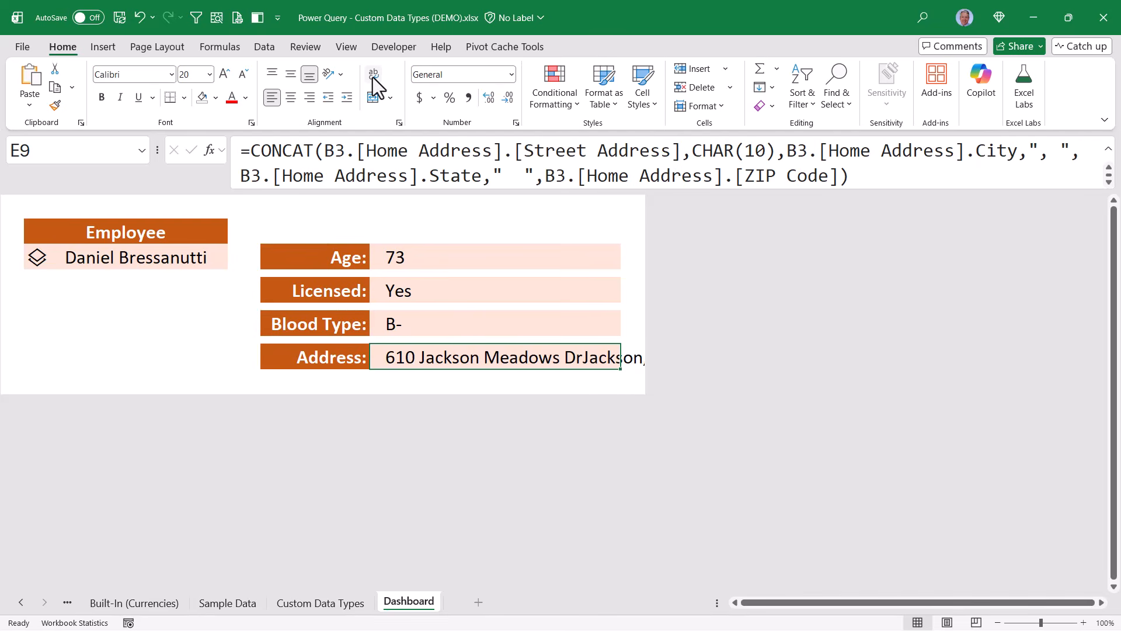
Wrap the Address cell text, then switch employees until the dashboard shows age 81, blood type B+
left_click(376, 81)
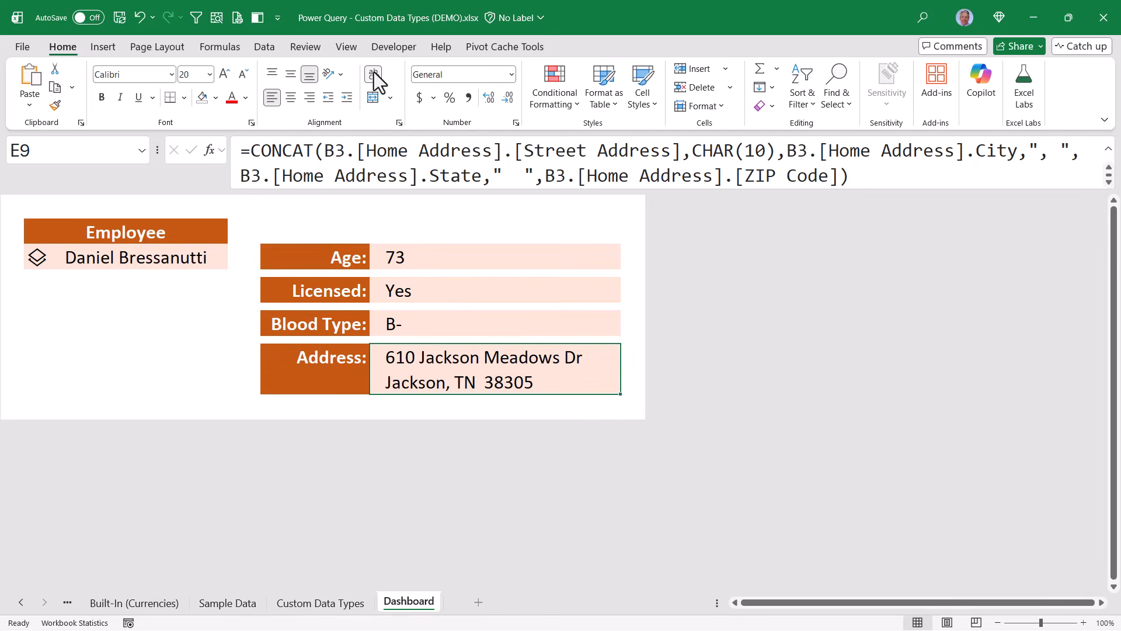
left_click(201, 257)
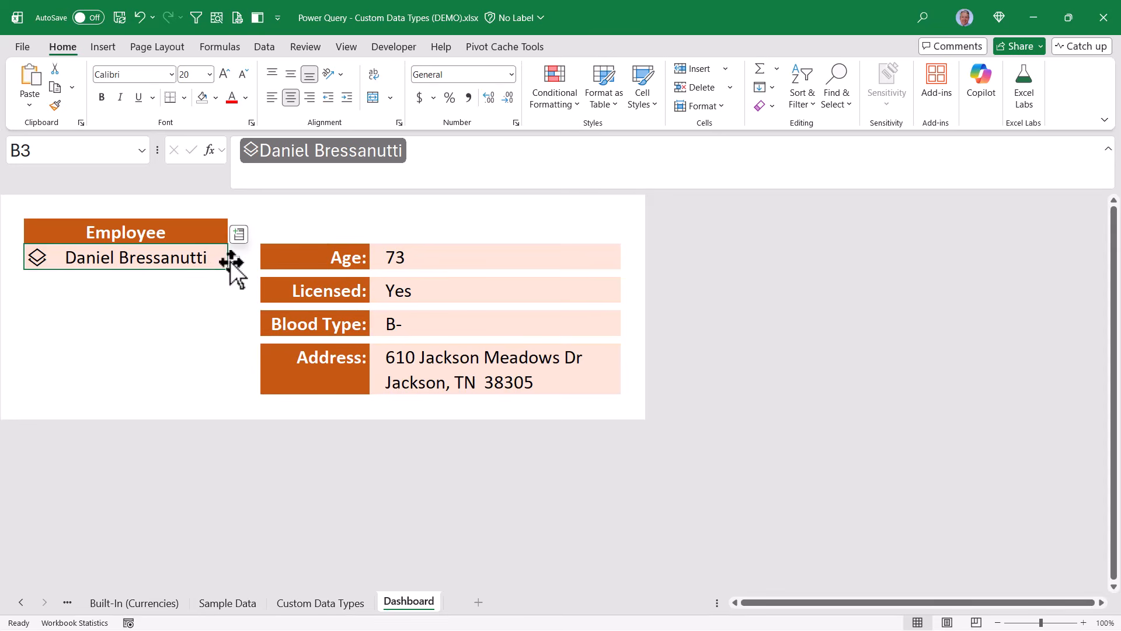
left_click(234, 263)
left_click_drag(235, 317, 236, 345)
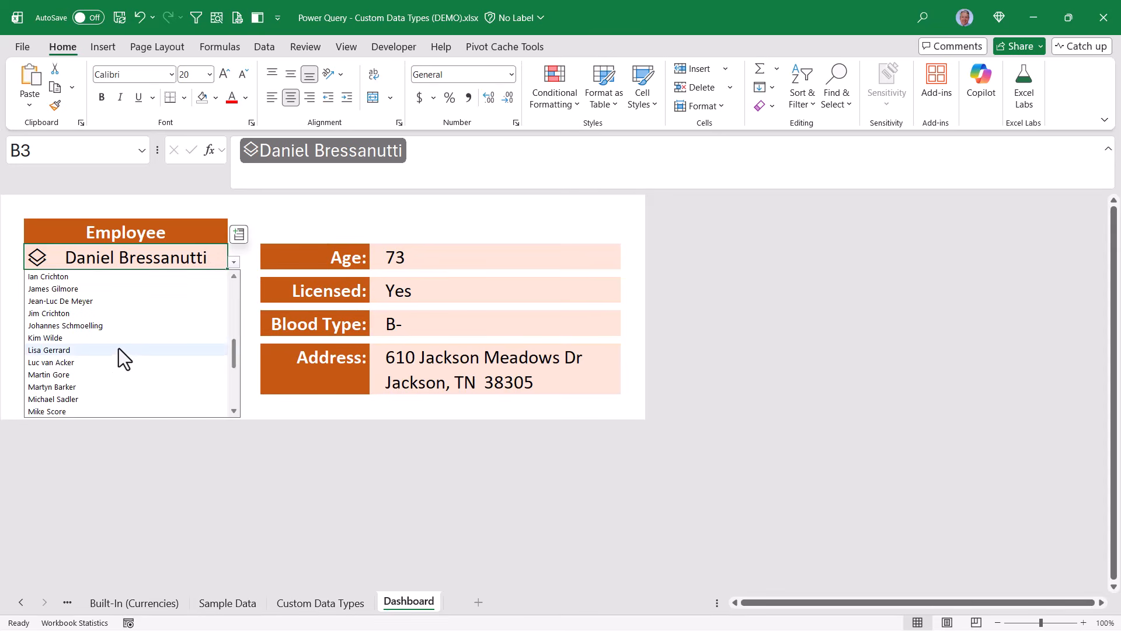
left_click(80, 352)
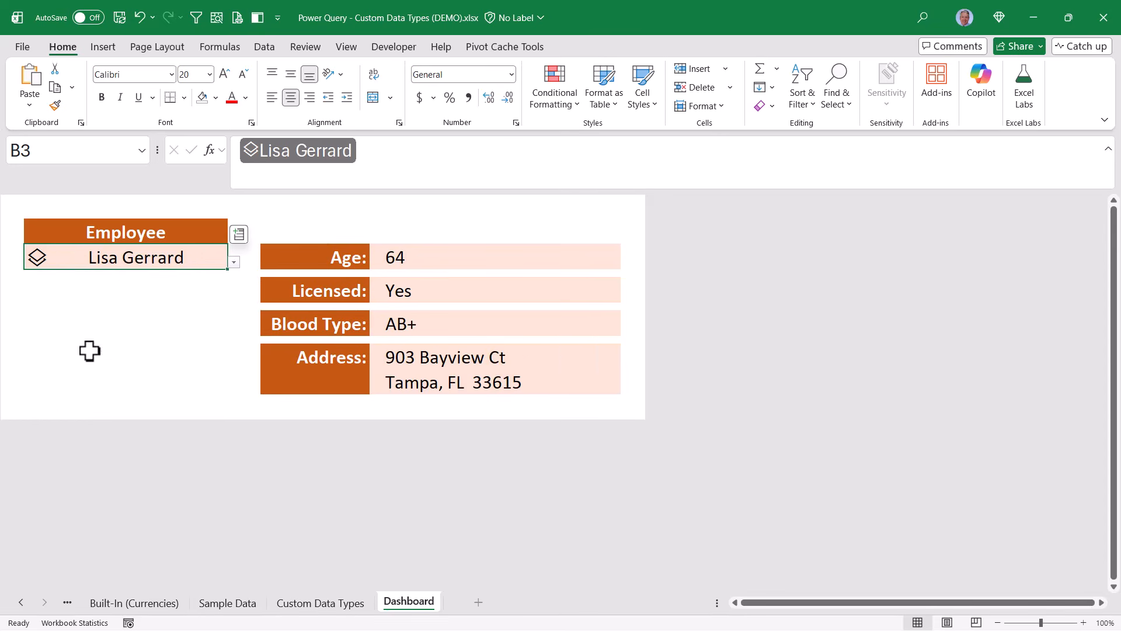
left_click(233, 262)
left_click(68, 301)
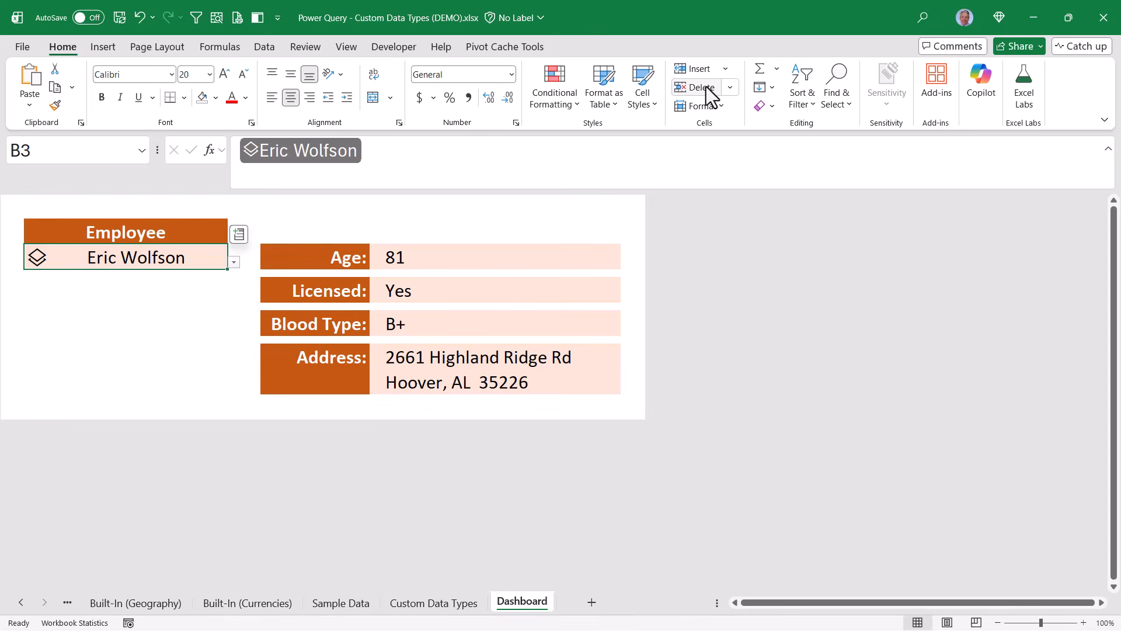
Step back through the worksheets to the Built-In (Currencies) sheet
key("ctrl+Page_Up")
key("ctrl+Page_Up")
key("ctrl+Page_Up")
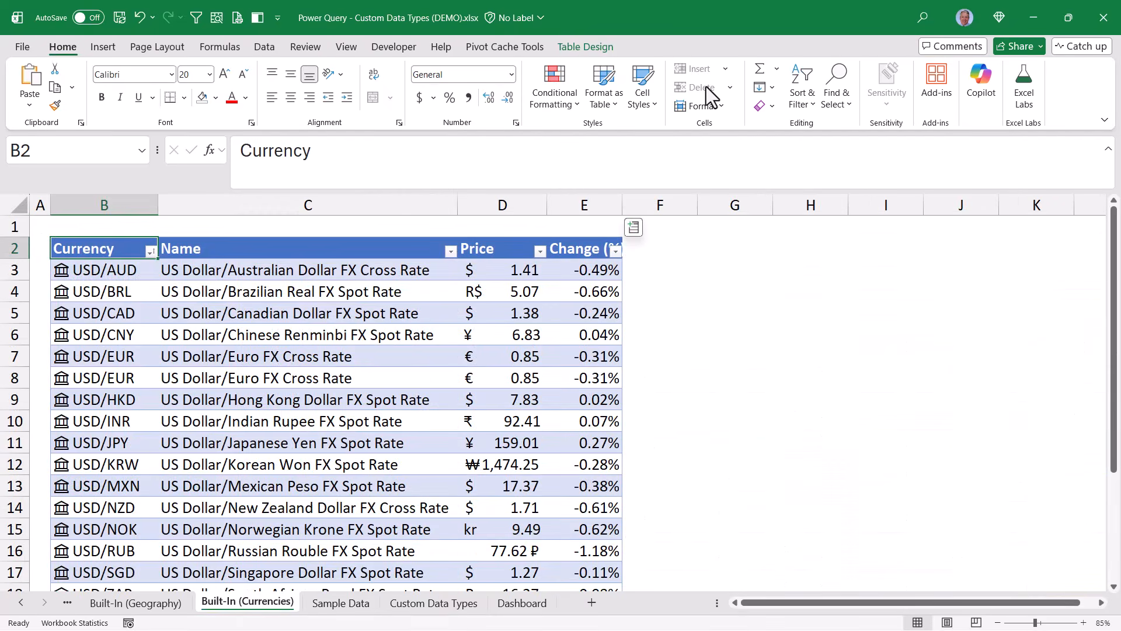
key("ctrl+Page_Up")
key("ctrl+Page_Up")
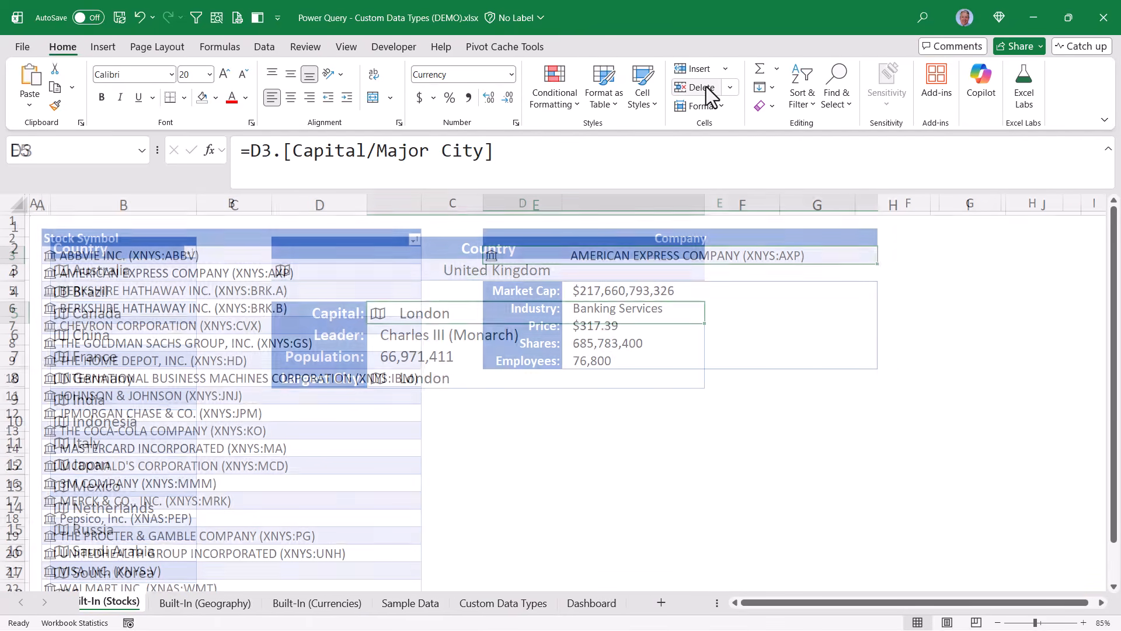